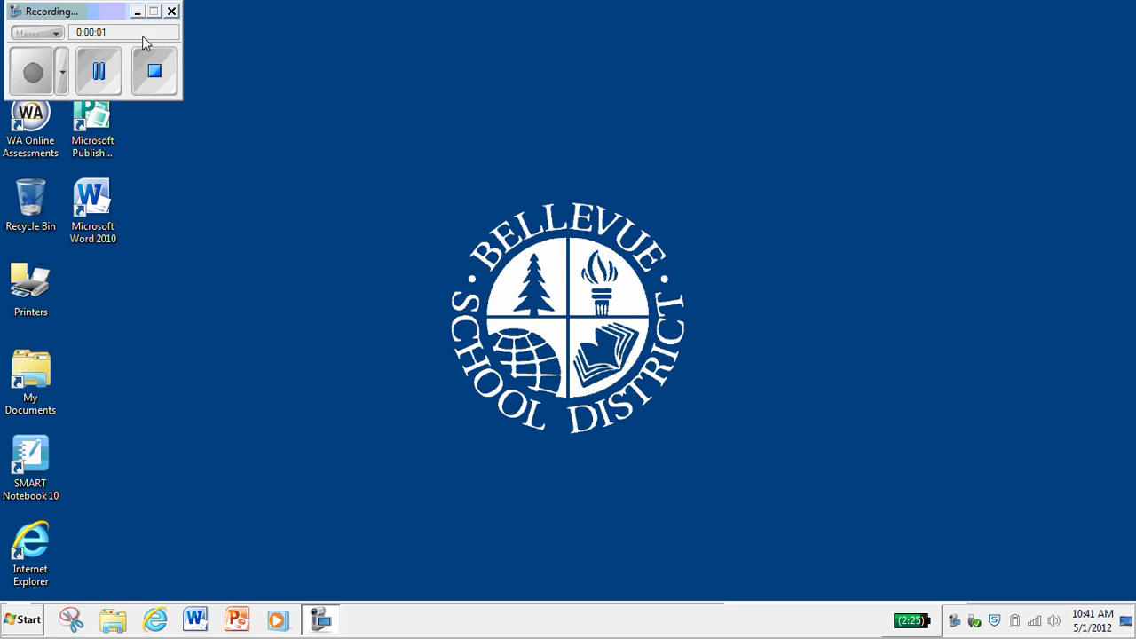
- Launch Photo Story 3 and begin a new story
{"action": "left_click", "coordinate": [138, 11]}
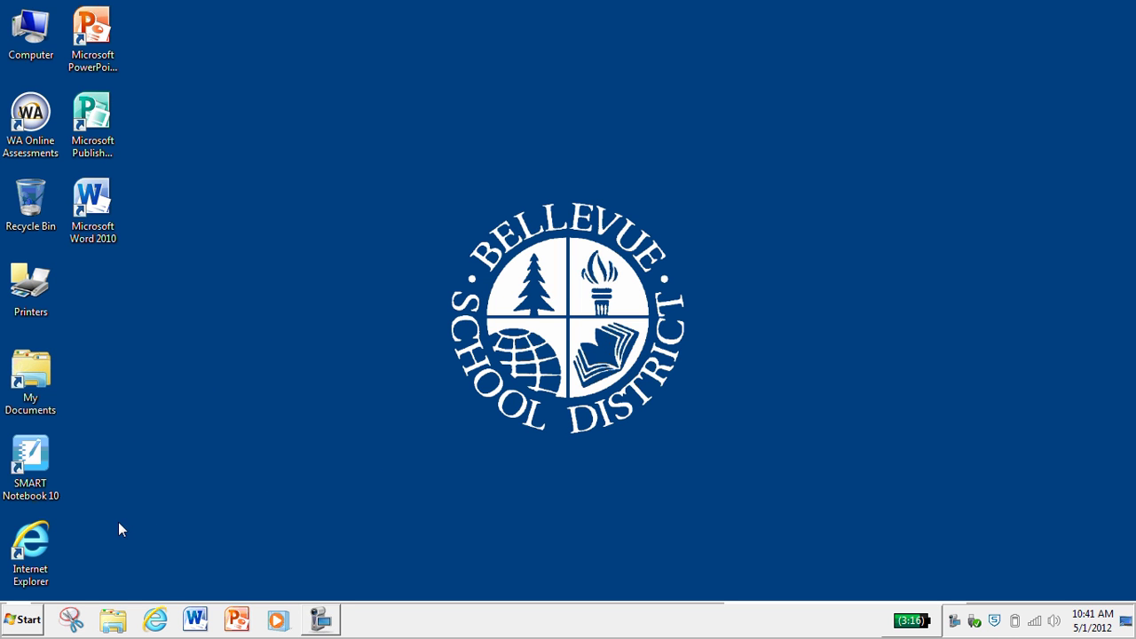
{"action": "left_click", "coordinate": [21, 619]}
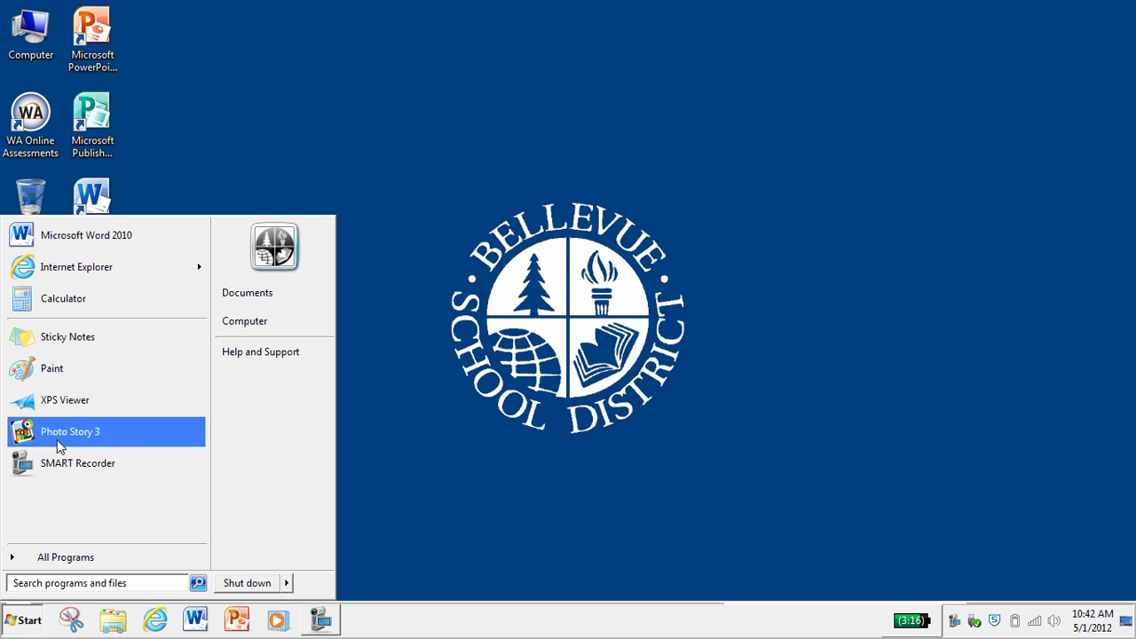
{"action": "left_click", "coordinate": [72, 558]}
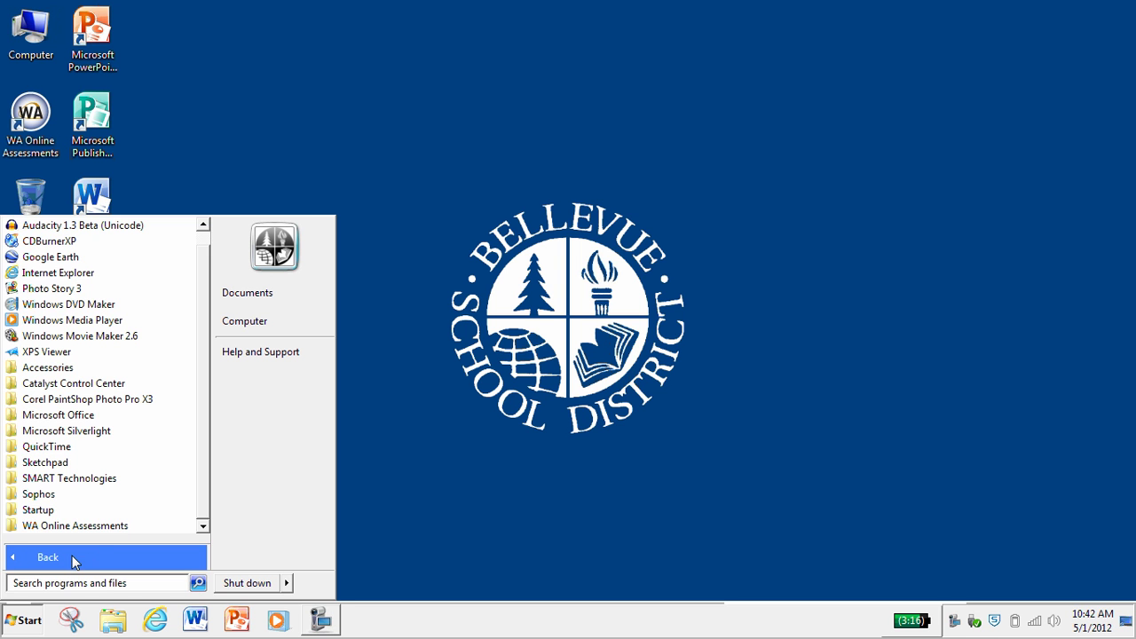
{"action": "left_click", "coordinate": [73, 557]}
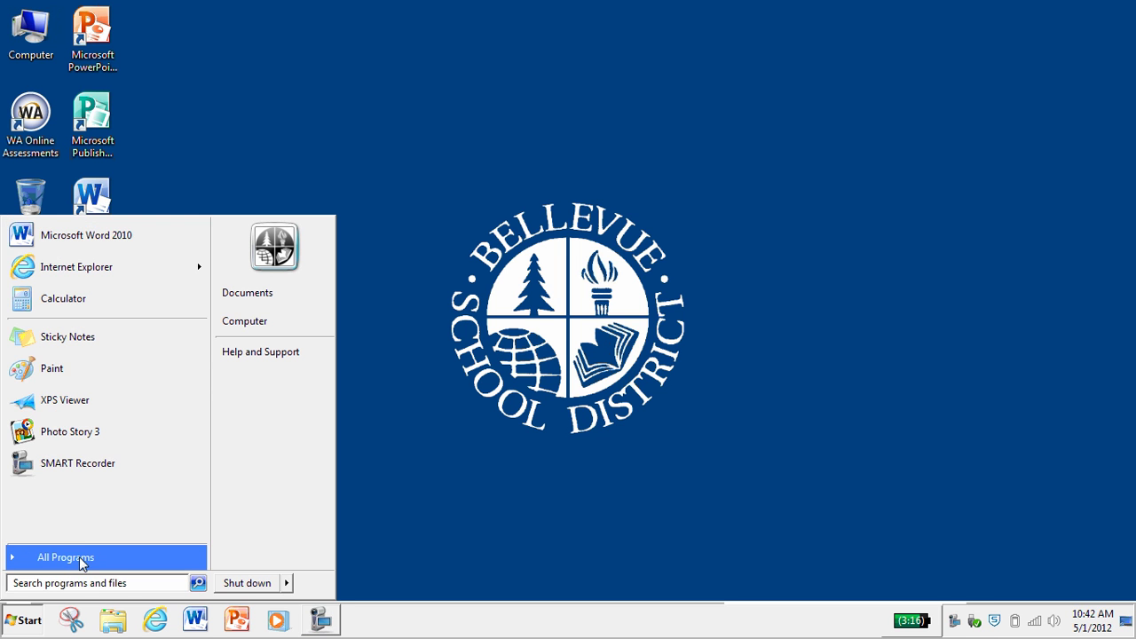
{"action": "left_click", "coordinate": [79, 557]}
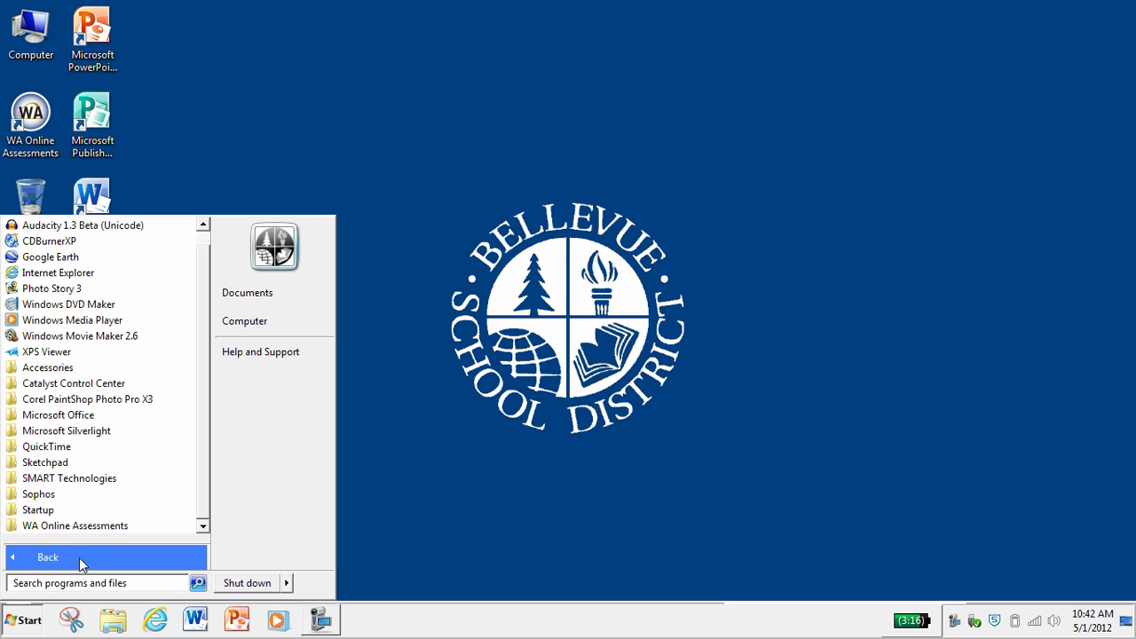
{"action": "left_click", "coordinate": [53, 289]}
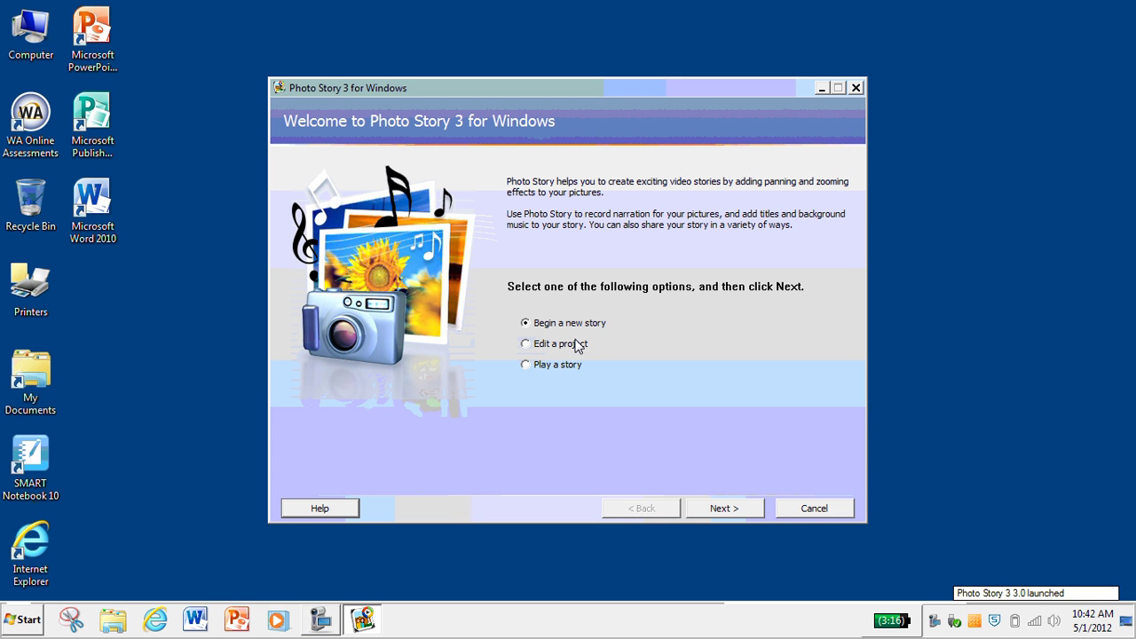
{"action": "left_click", "coordinate": [724, 510]}
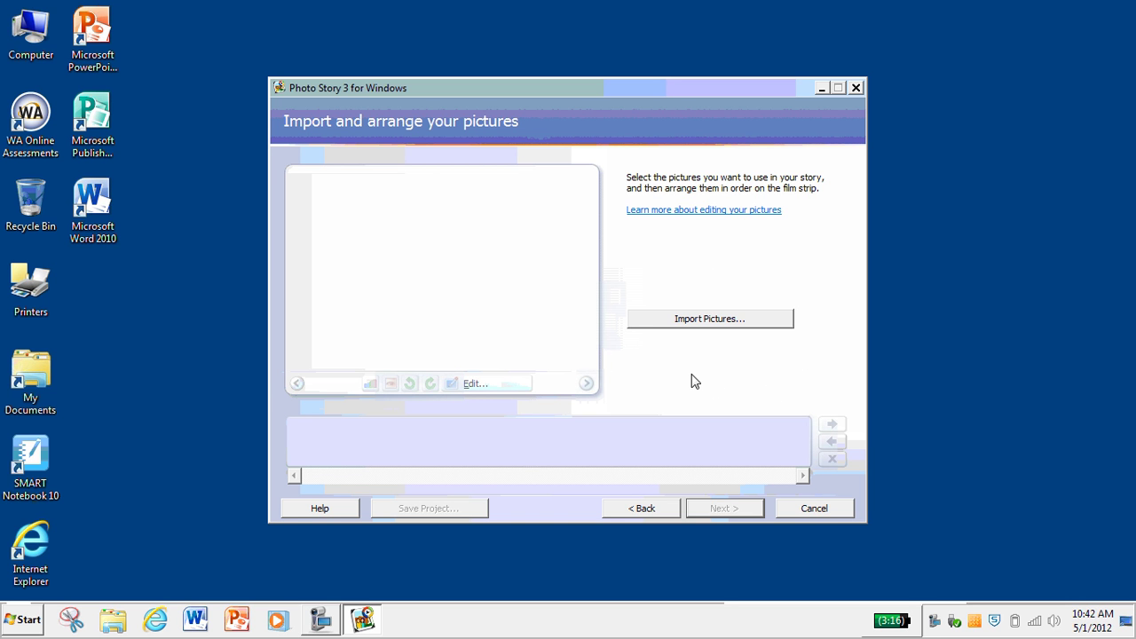
- Start importing pictures and view the contents of the My Pictures folder
{"action": "left_click", "coordinate": [766, 321]}
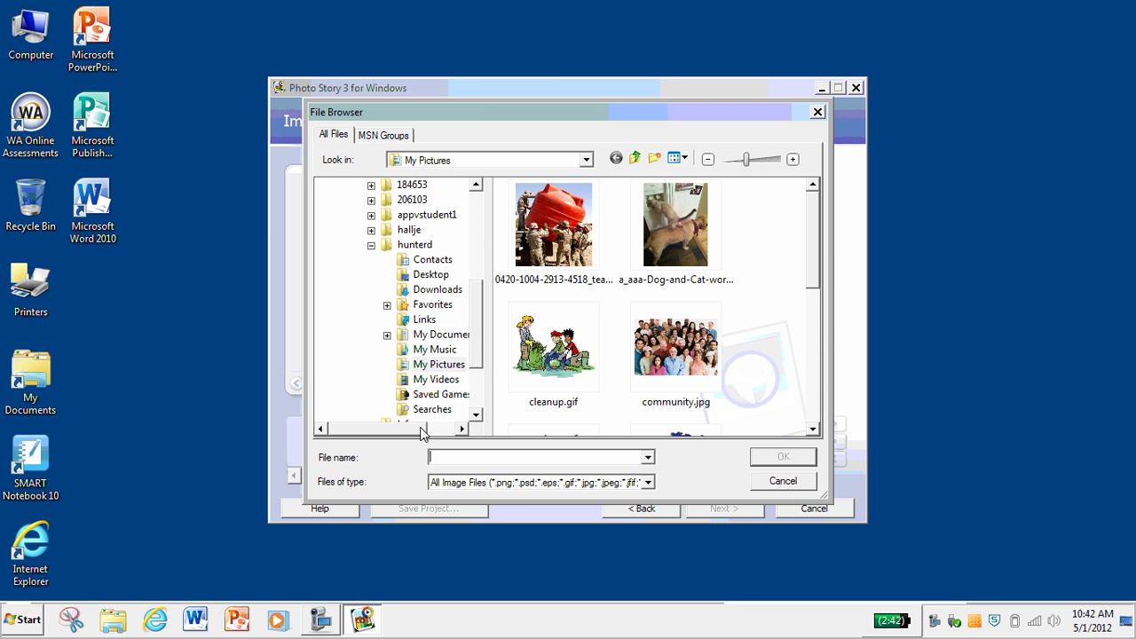
{"action": "left_click_drag", "start_coordinate": [420, 432], "coordinate": [450, 432]}
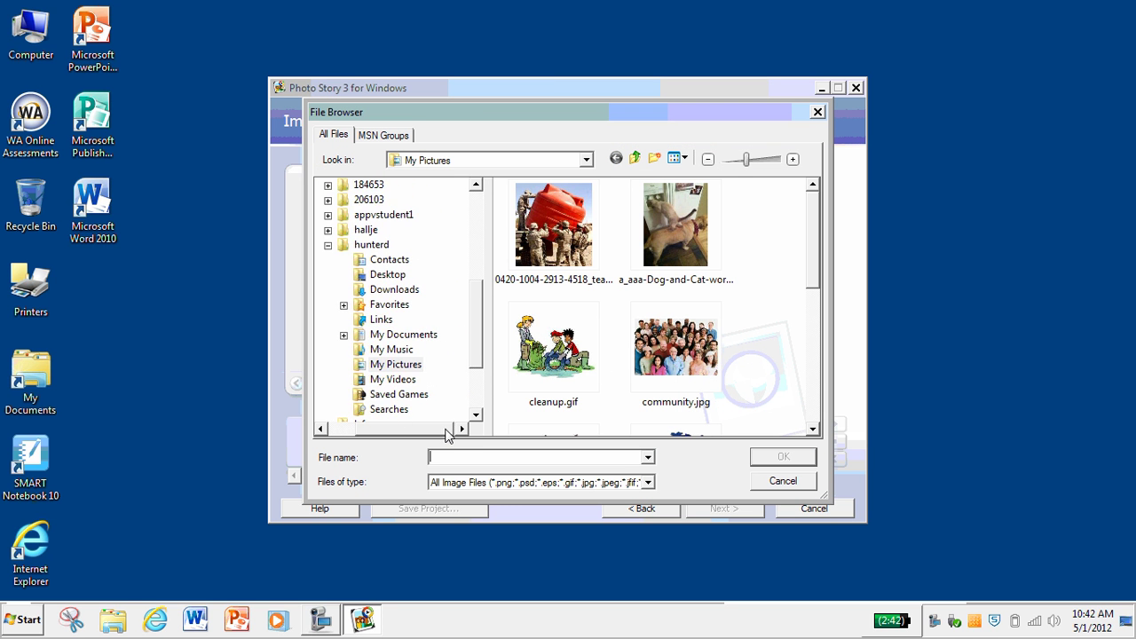
{"action": "left_click_drag", "start_coordinate": [475, 362], "coordinate": [475, 377]}
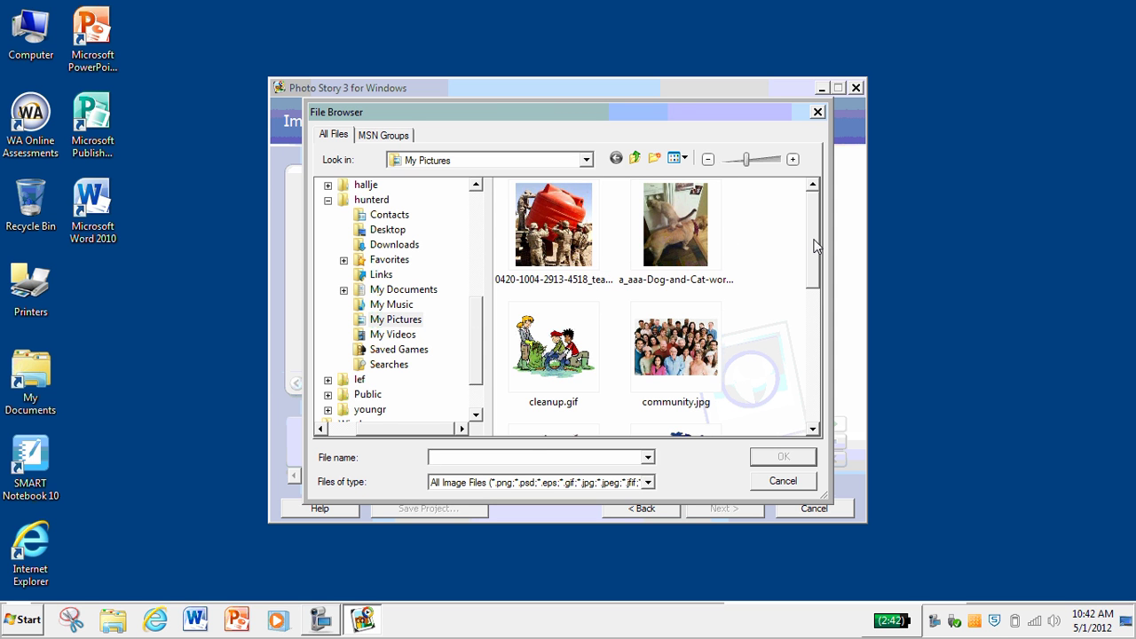
{"action": "mouse_move", "coordinate": [817, 246]}
{"action": "left_mouse_down"}
{"action": "mouse_move", "coordinate": [818, 331]}
{"action": "mouse_move", "coordinate": [810, 265]}
{"action": "left_mouse_up"}
- Try selecting single pictures and then all pictures in the folder, and clear the selection
{"action": "left_click", "coordinate": [597, 238]}
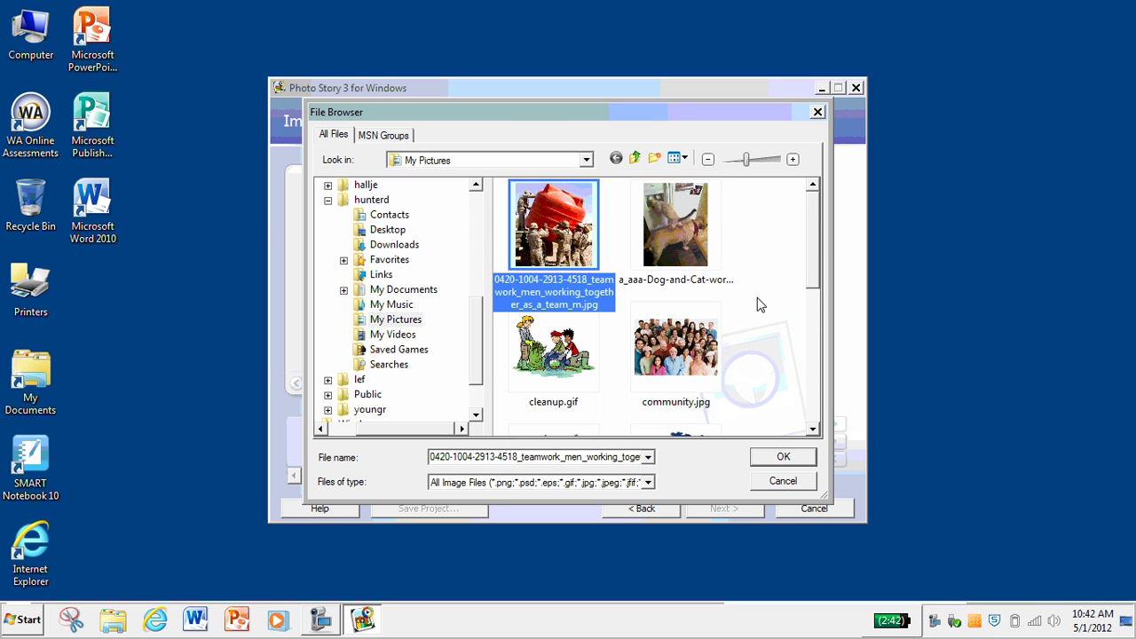
{"action": "left_click", "coordinate": [694, 260]}
{"action": "left_click", "coordinate": [557, 240]}
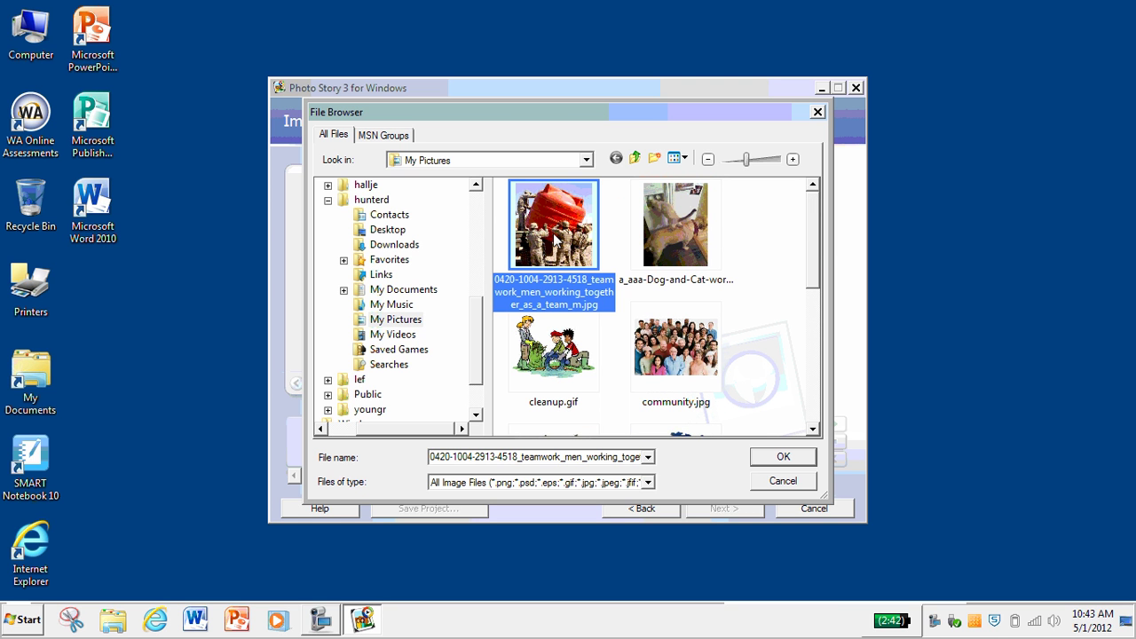
{"action": "key", "text": "ctrl+a"}
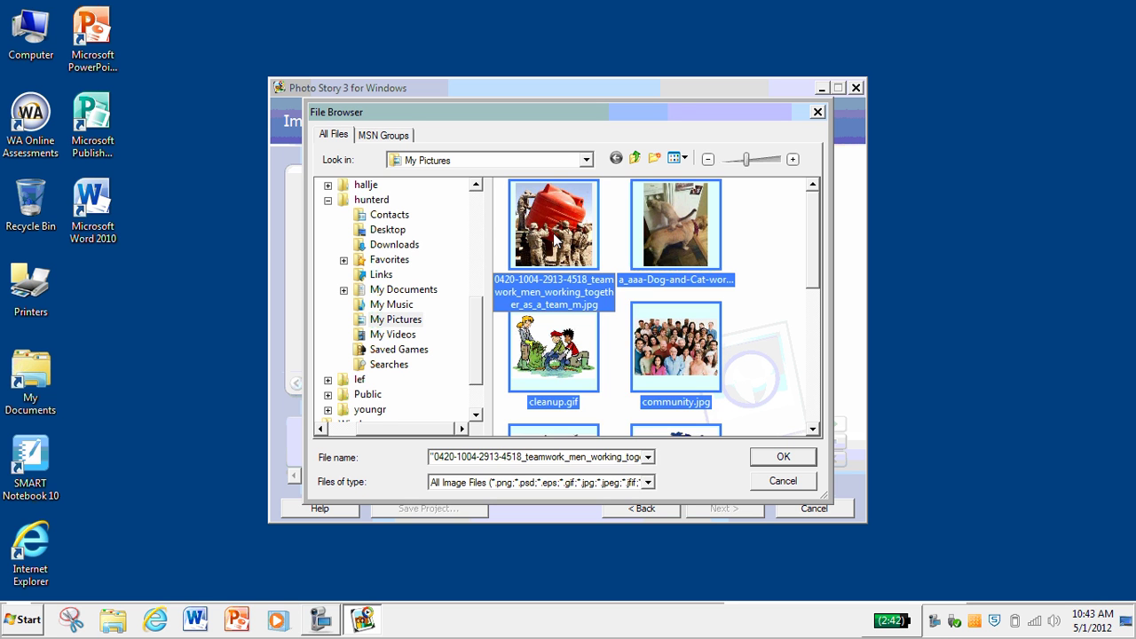
{"action": "left_click", "coordinate": [777, 277]}
- Try selecting several separate pictures together, such as the teamwork photo with community.jpg, community_right.gif or cleanup.gif
{"action": "left_click", "coordinate": [579, 245]}
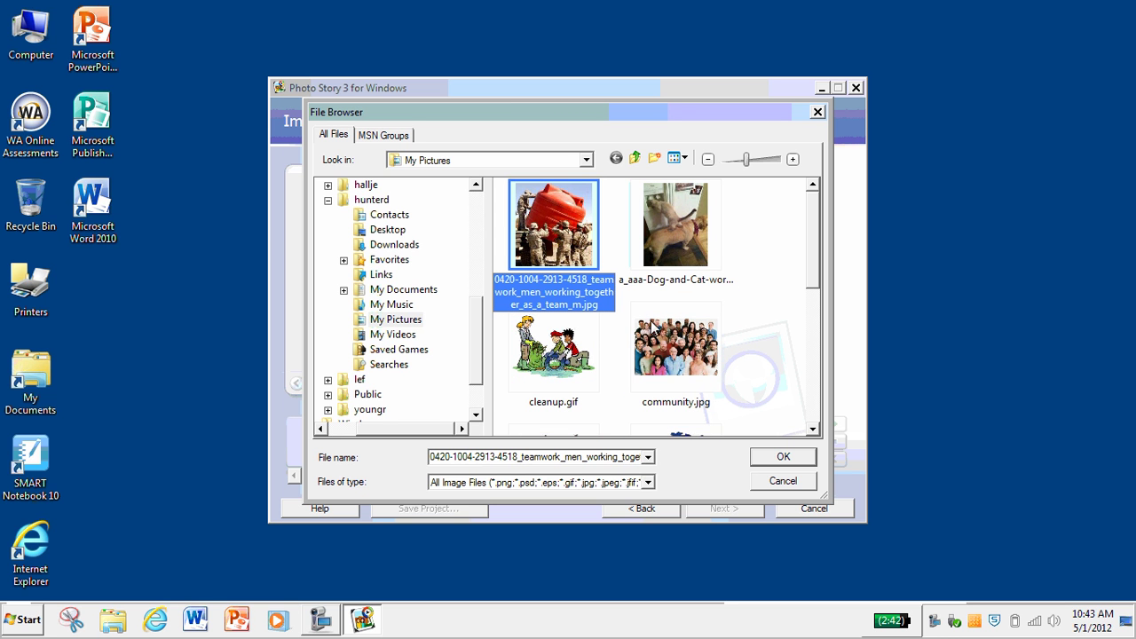
{"action": "left_click", "coordinate": [666, 346], "text": "ctrl"}
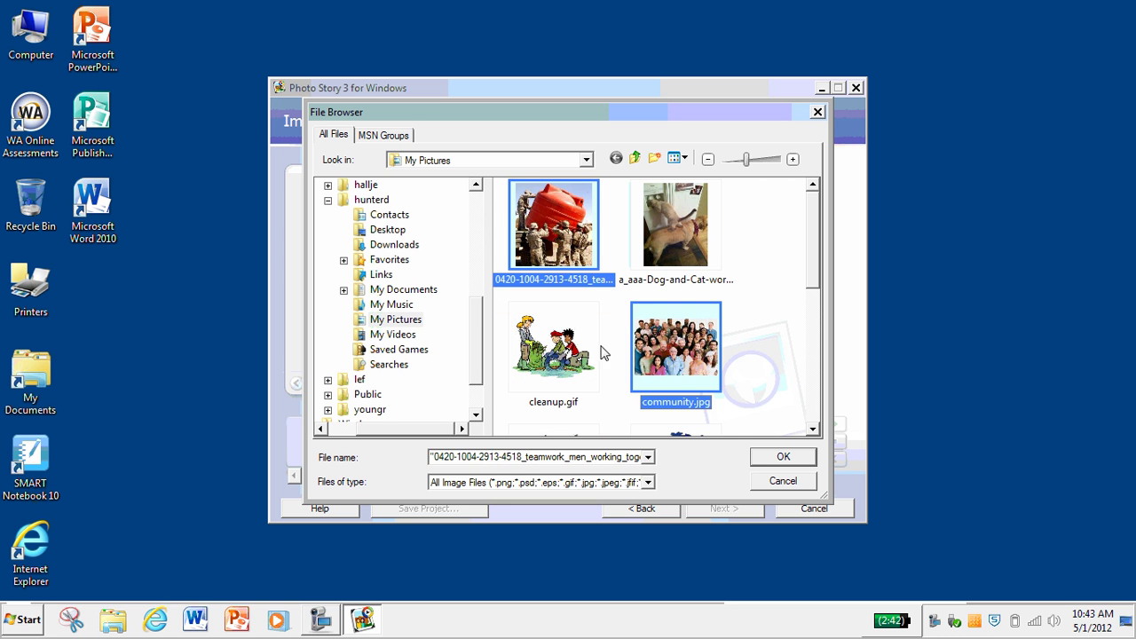
{"action": "left_click_drag", "start_coordinate": [815, 261], "coordinate": [813, 298]}
{"action": "left_click", "coordinate": [588, 371], "text": "ctrl"}
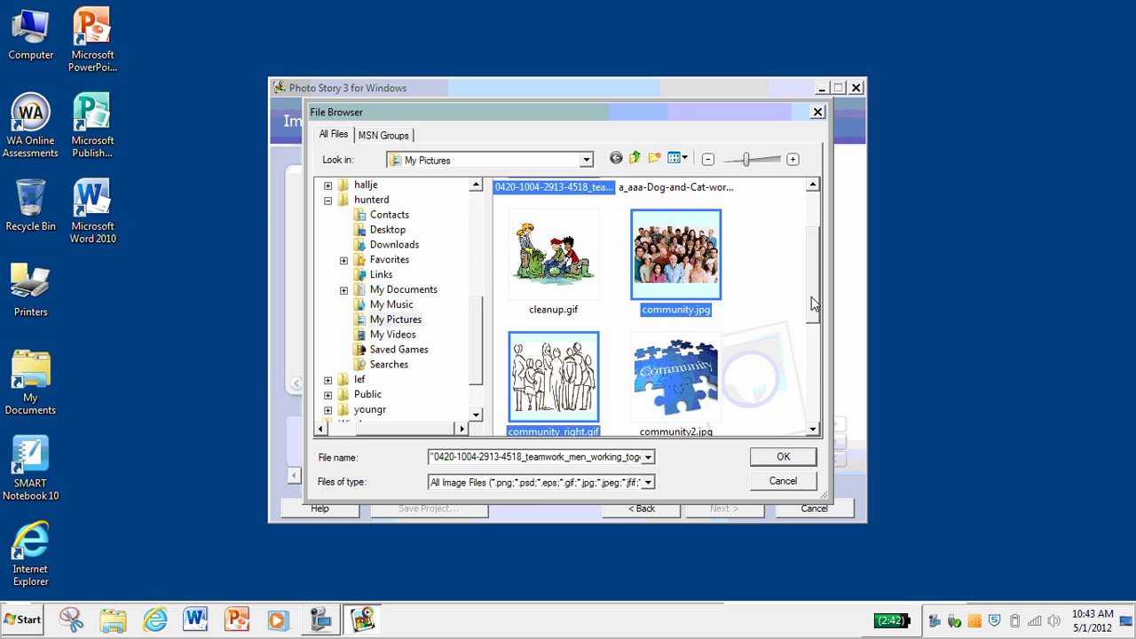
{"action": "left_click_drag", "start_coordinate": [810, 306], "coordinate": [808, 265]}
{"action": "left_click", "coordinate": [627, 236]}
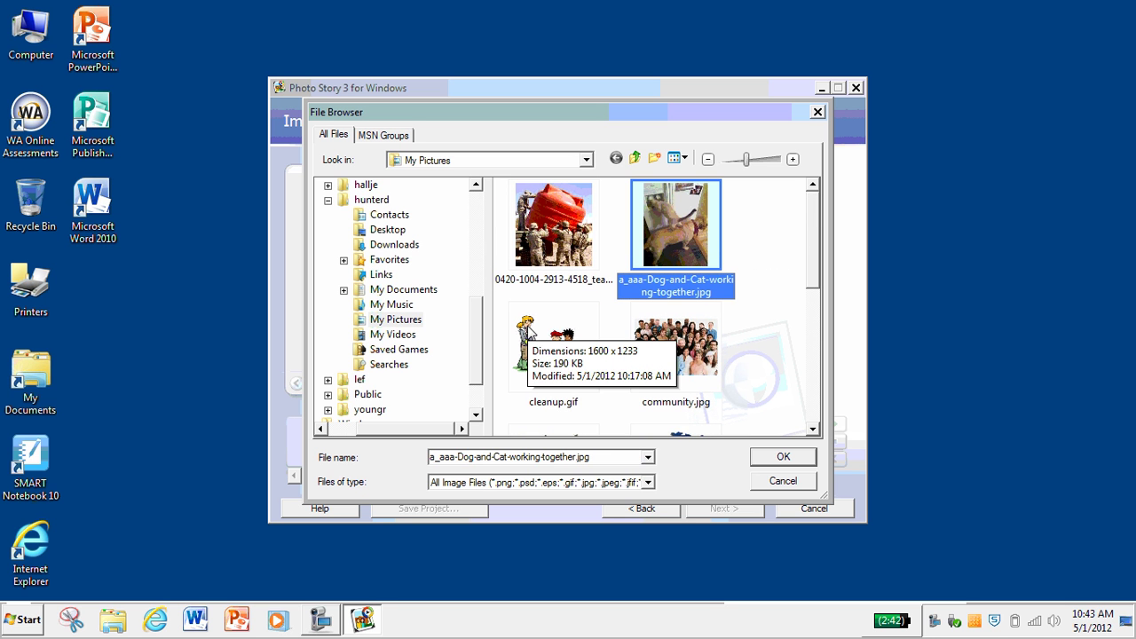
{"action": "left_click", "coordinate": [535, 346], "text": "ctrl"}
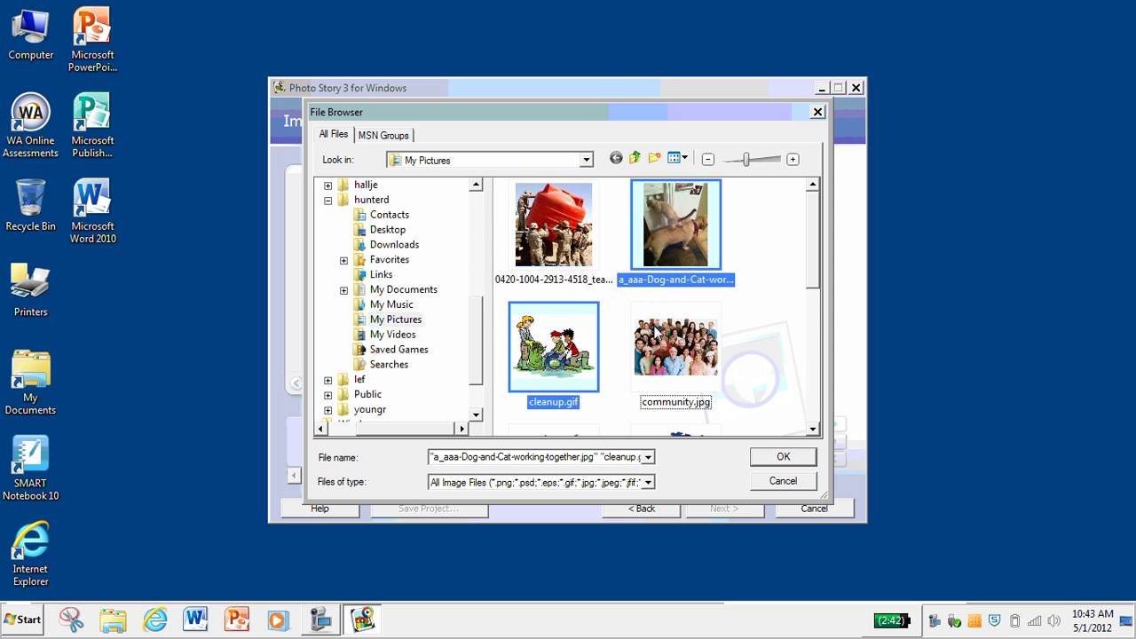
{"action": "left_click", "coordinate": [553, 225]}
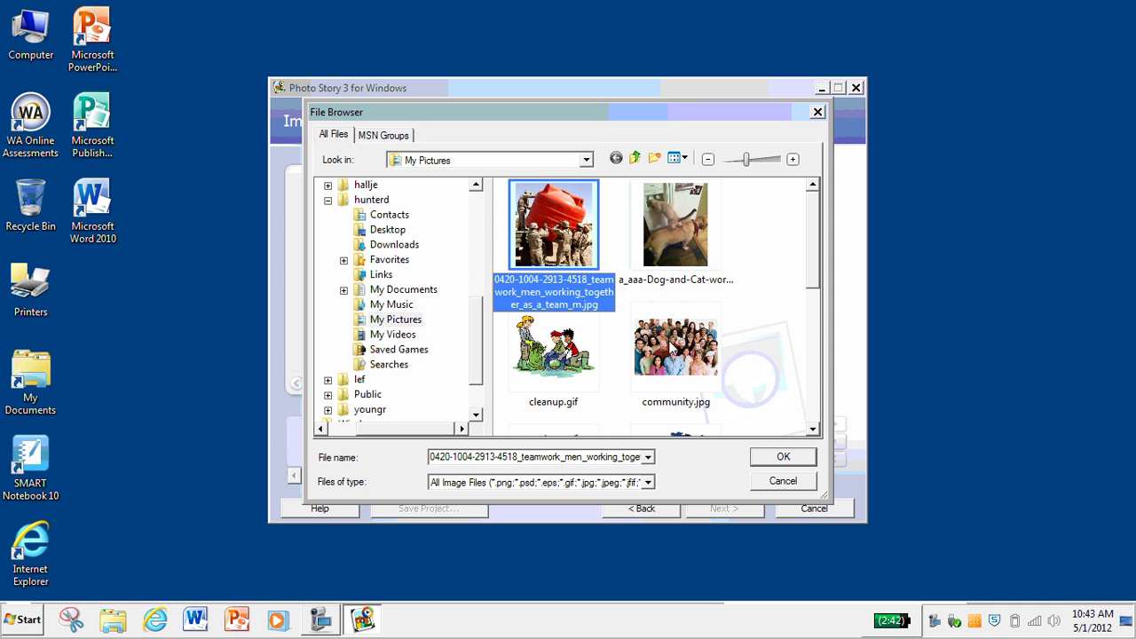
{"action": "left_click", "coordinate": [551, 346], "text": "ctrl"}
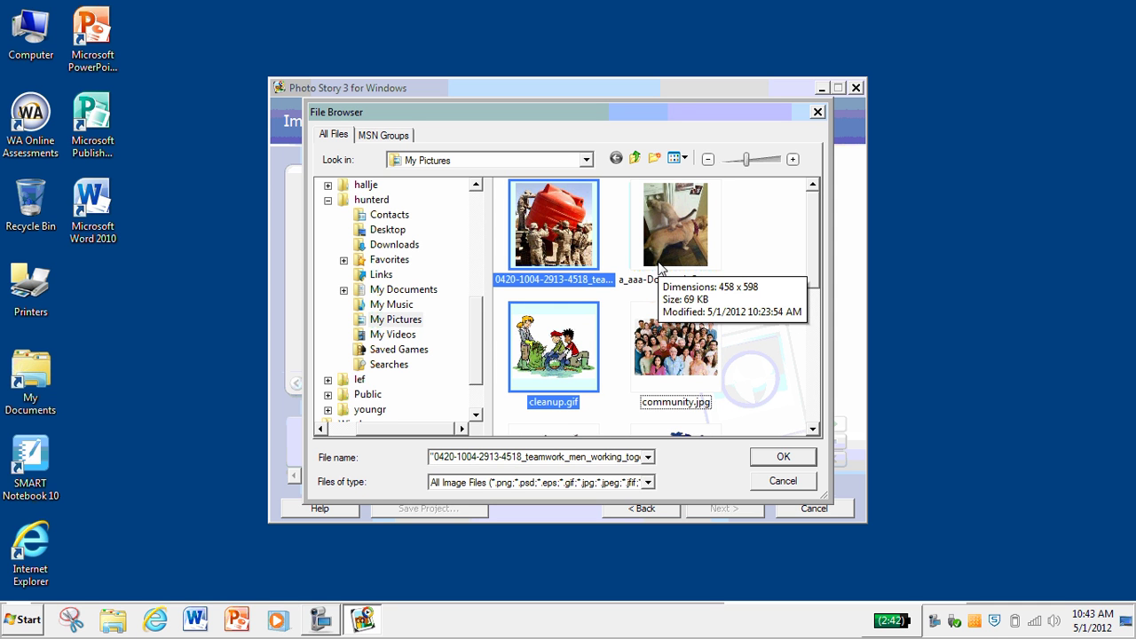
- Select all the pictures in the My Pictures folder and import them into the story
{"action": "key", "text": "ctrl+a"}
{"action": "left_click", "coordinate": [760, 456]}
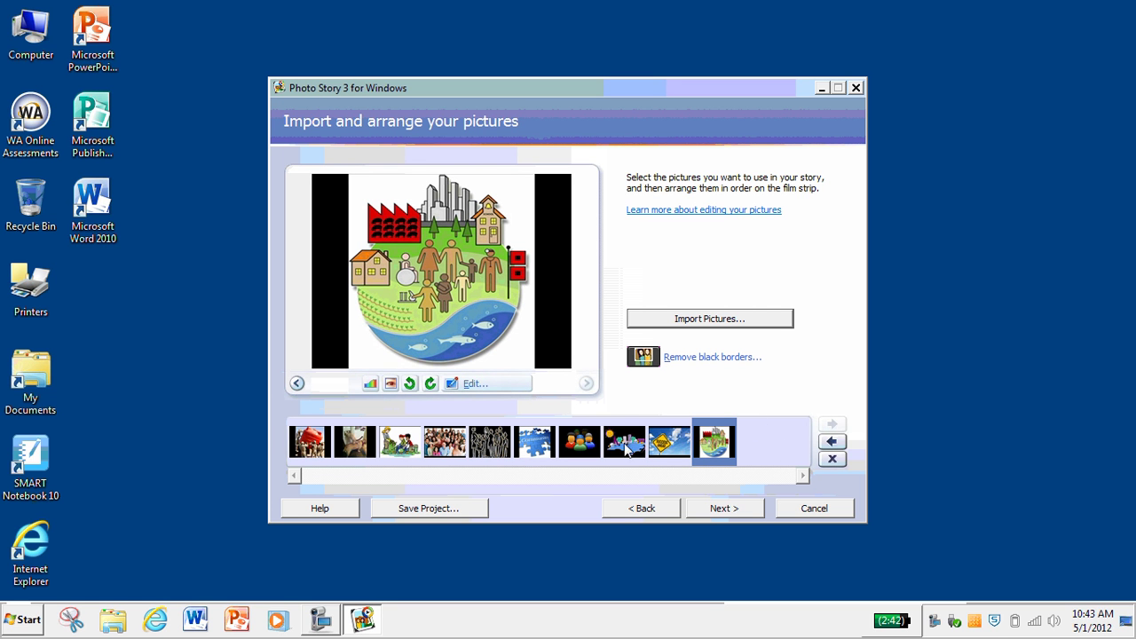
- Open the first film strip picture, the soldiers with the red tank, for editing and review the Auto Fix and effect options
{"action": "left_click", "coordinate": [318, 448]}
{"action": "left_click", "coordinate": [458, 389]}
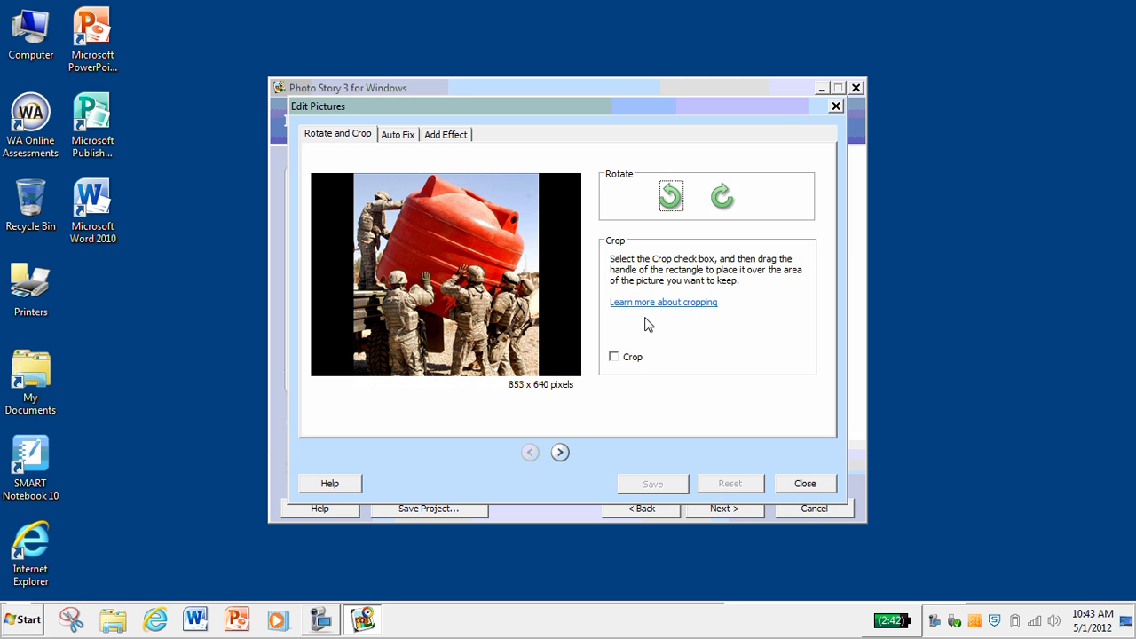
{"action": "left_click", "coordinate": [391, 135]}
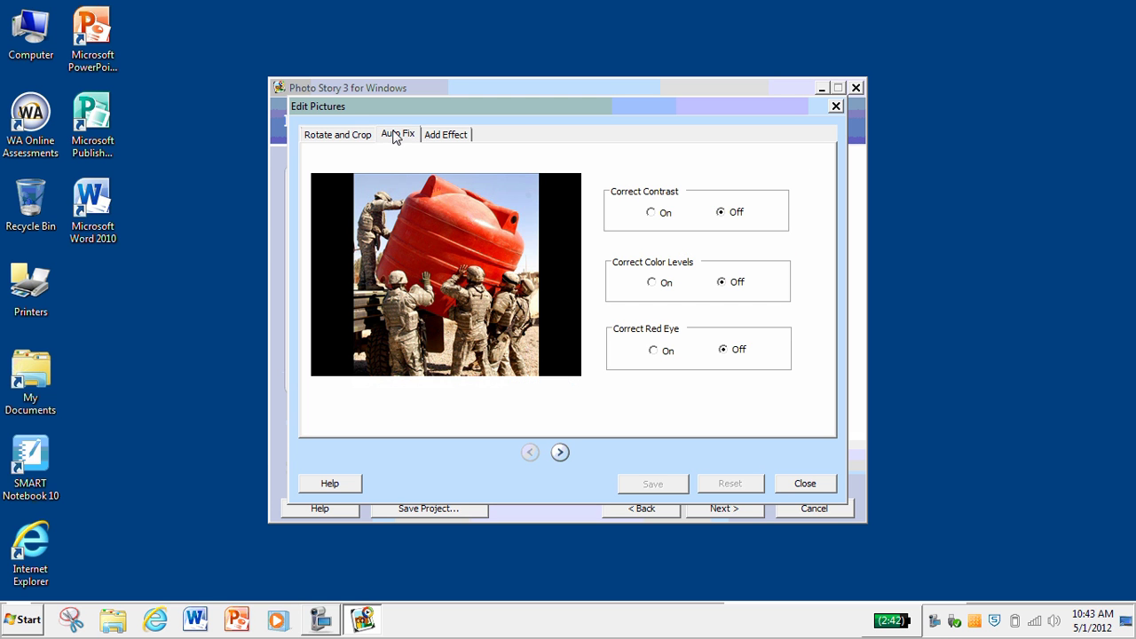
{"action": "left_click", "coordinate": [454, 137]}
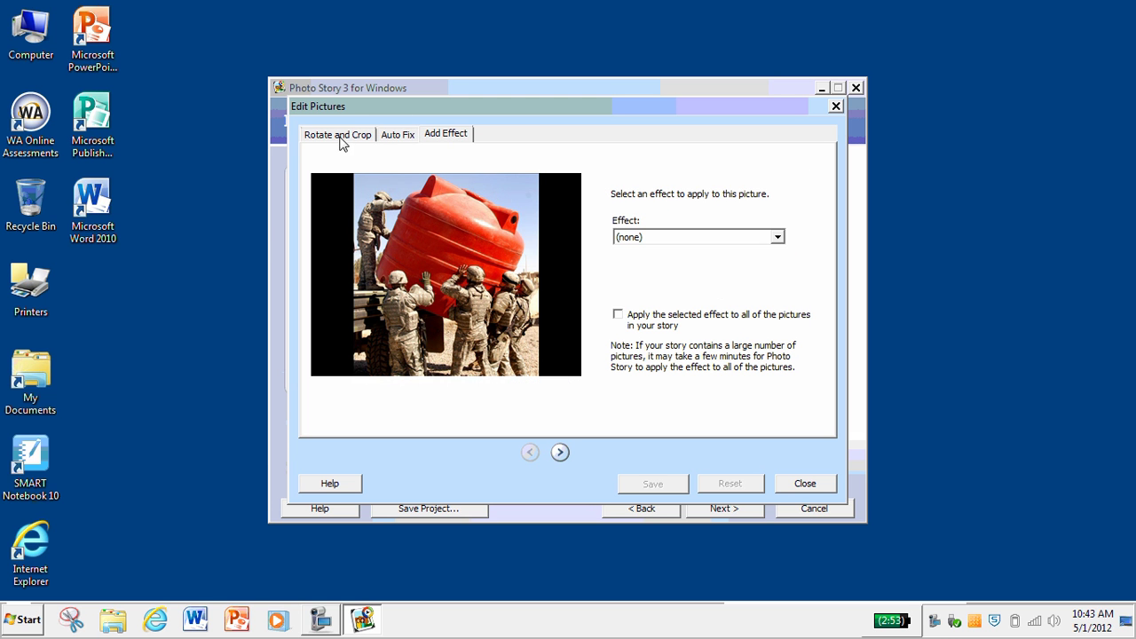
- Preview the Black and White and Diffuse Glow effects on the soldiers picture, and set the effect back to (none)
{"action": "left_click", "coordinate": [778, 237]}
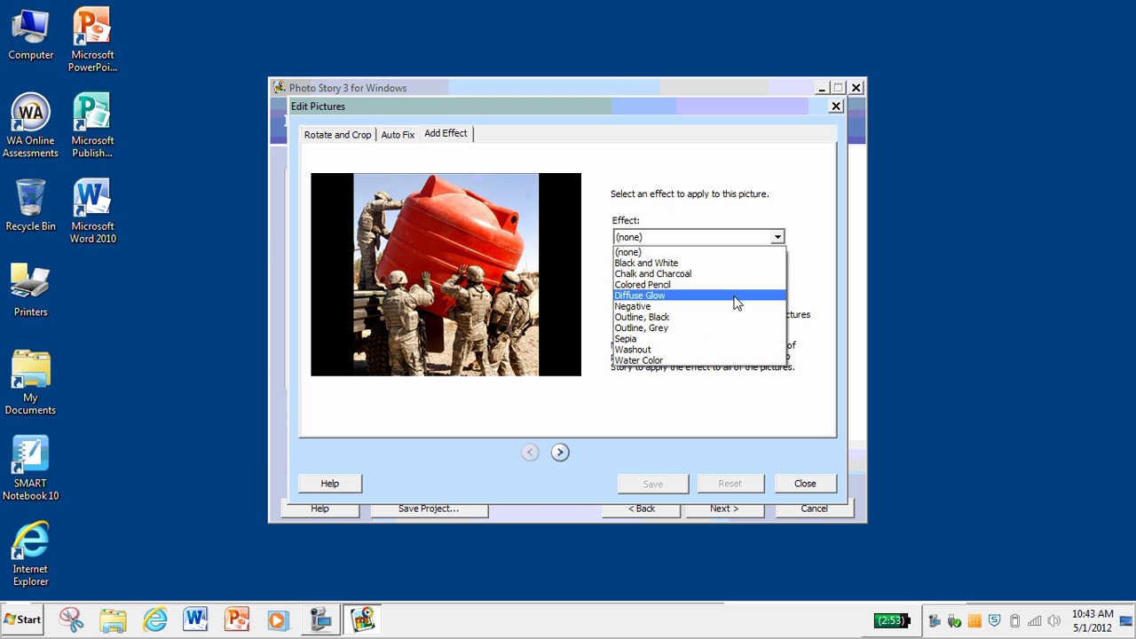
{"action": "left_click", "coordinate": [726, 264]}
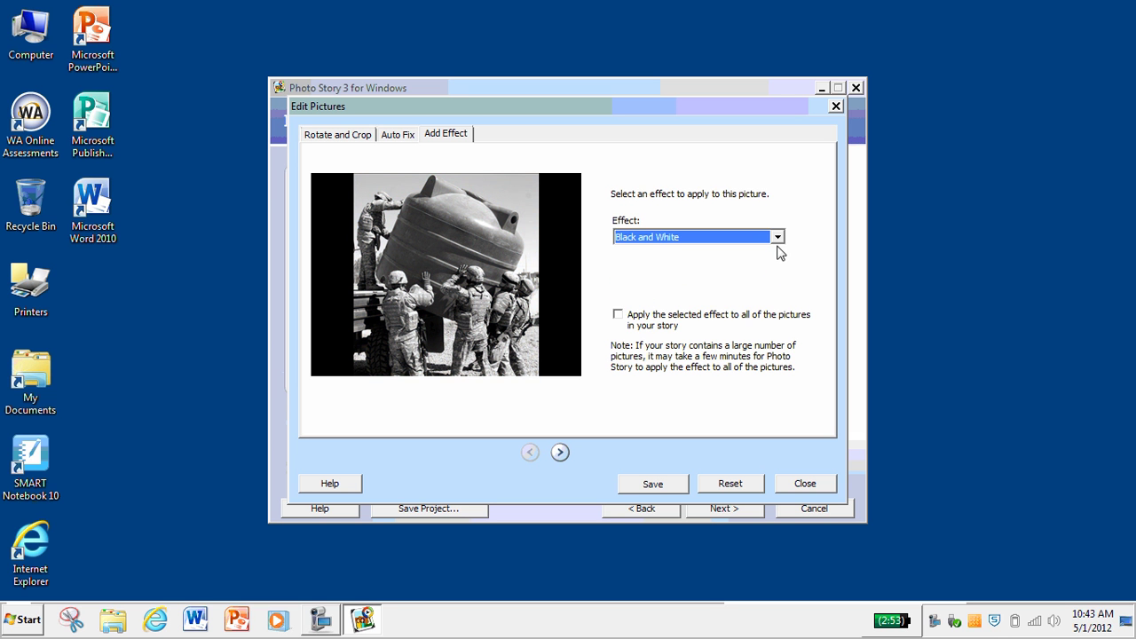
{"action": "left_click", "coordinate": [777, 237]}
{"action": "left_click", "coordinate": [682, 297]}
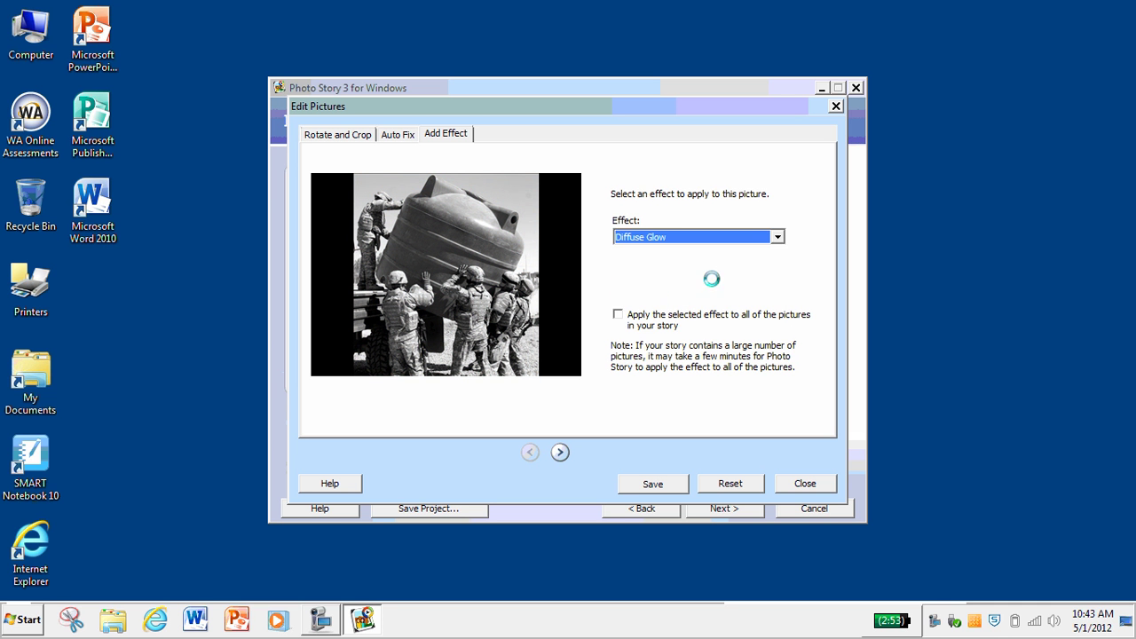
{"action": "left_click", "coordinate": [777, 238]}
{"action": "left_click", "coordinate": [723, 251]}
- Rotate the soldiers picture counterclockwise and back clockwise, and close the picture editor without saving the changes
{"action": "left_click", "coordinate": [326, 137]}
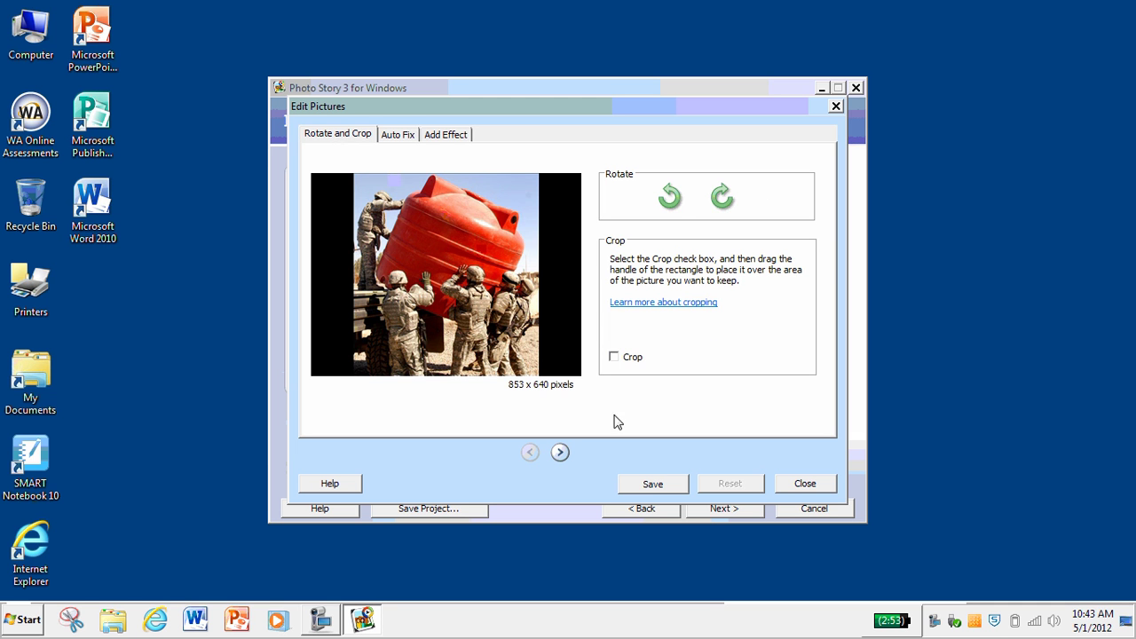
{"action": "left_click", "coordinate": [671, 196]}
{"action": "left_click", "coordinate": [723, 196]}
{"action": "left_click", "coordinate": [800, 485]}
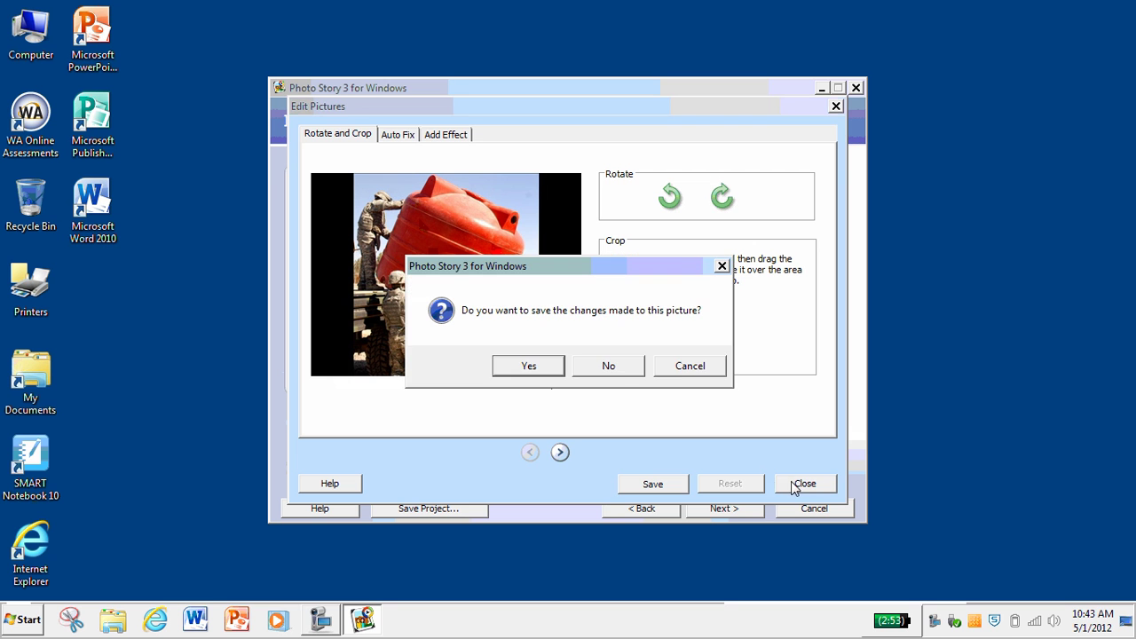
{"action": "left_click", "coordinate": [624, 368]}
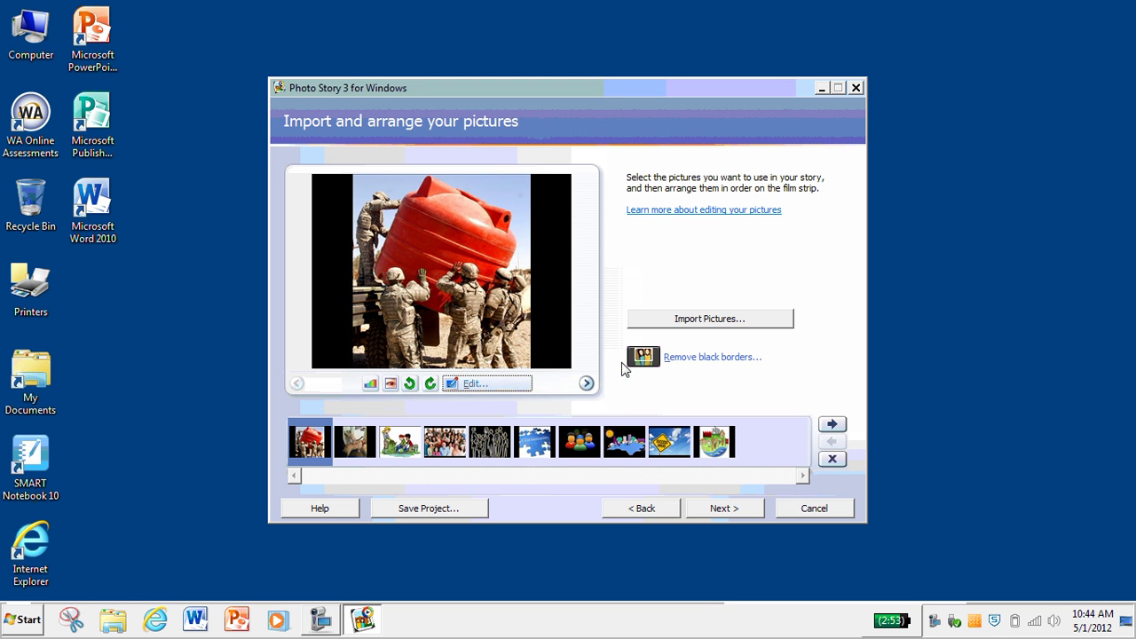
- Remove the line drawing of standing people and the blue map picture with the smiling sun from the film strip
{"action": "left_click", "coordinate": [365, 448]}
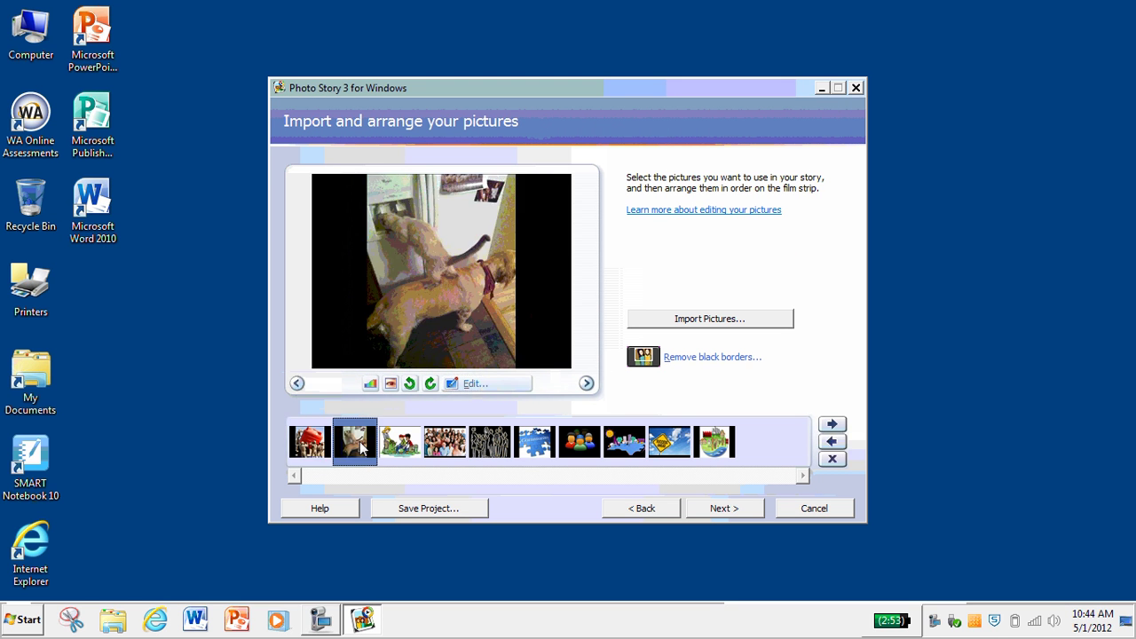
{"action": "left_click", "coordinate": [404, 449]}
{"action": "left_click", "coordinate": [454, 449]}
{"action": "left_click", "coordinate": [498, 449]}
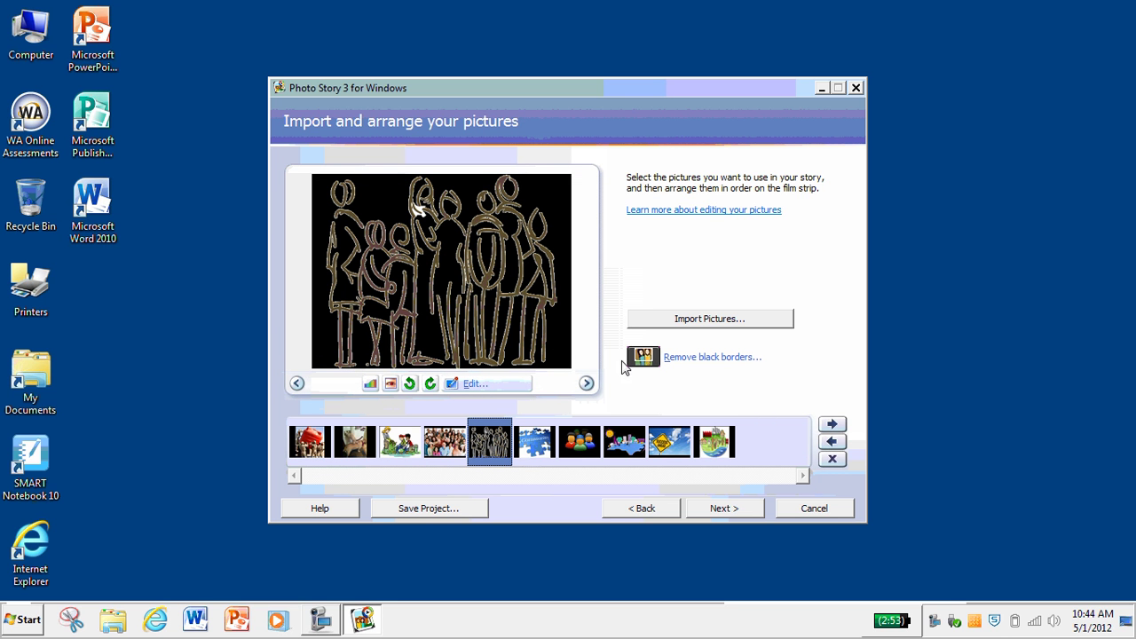
{"action": "left_click", "coordinate": [831, 460]}
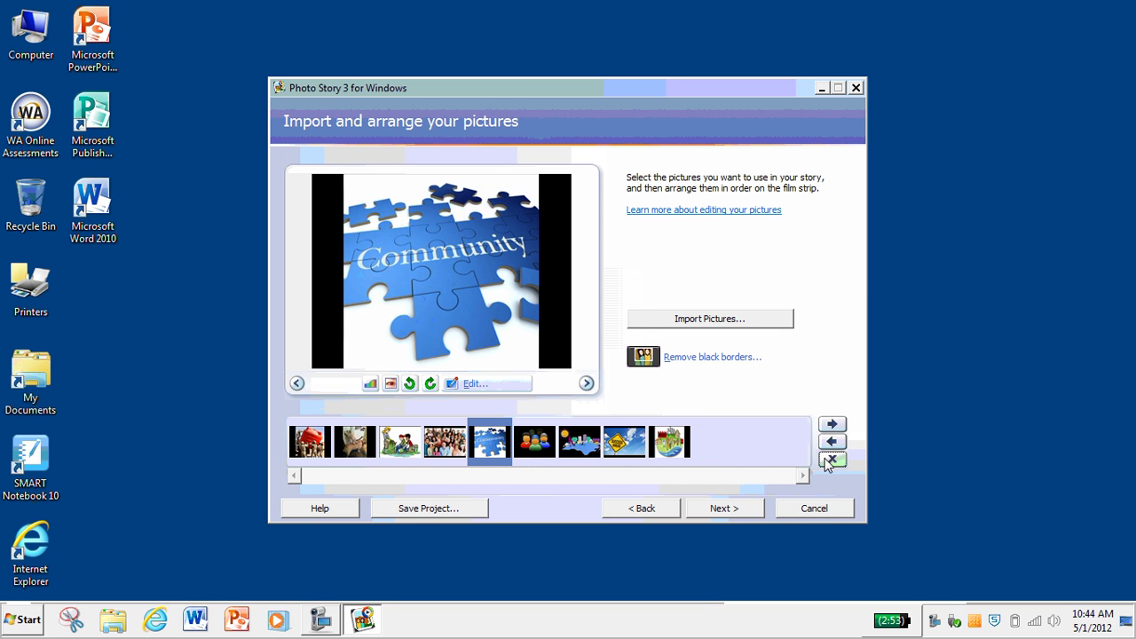
{"action": "left_click", "coordinate": [582, 444]}
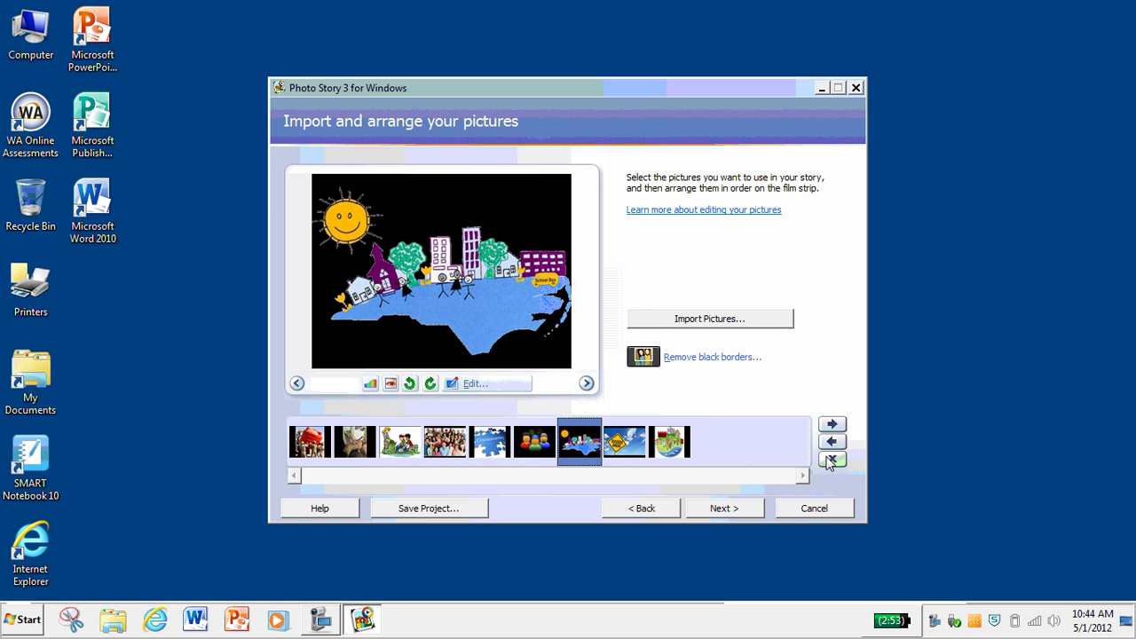
{"action": "left_click", "coordinate": [831, 460]}
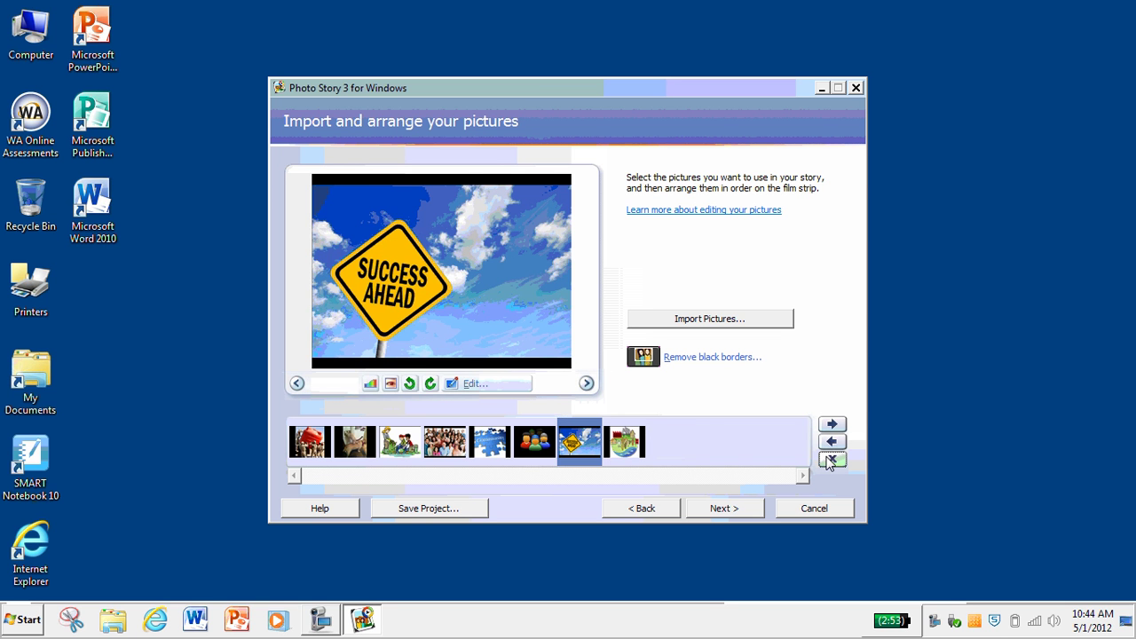
- Move the blue Community puzzle picture to the first position on the film strip
{"action": "left_click", "coordinate": [538, 442]}
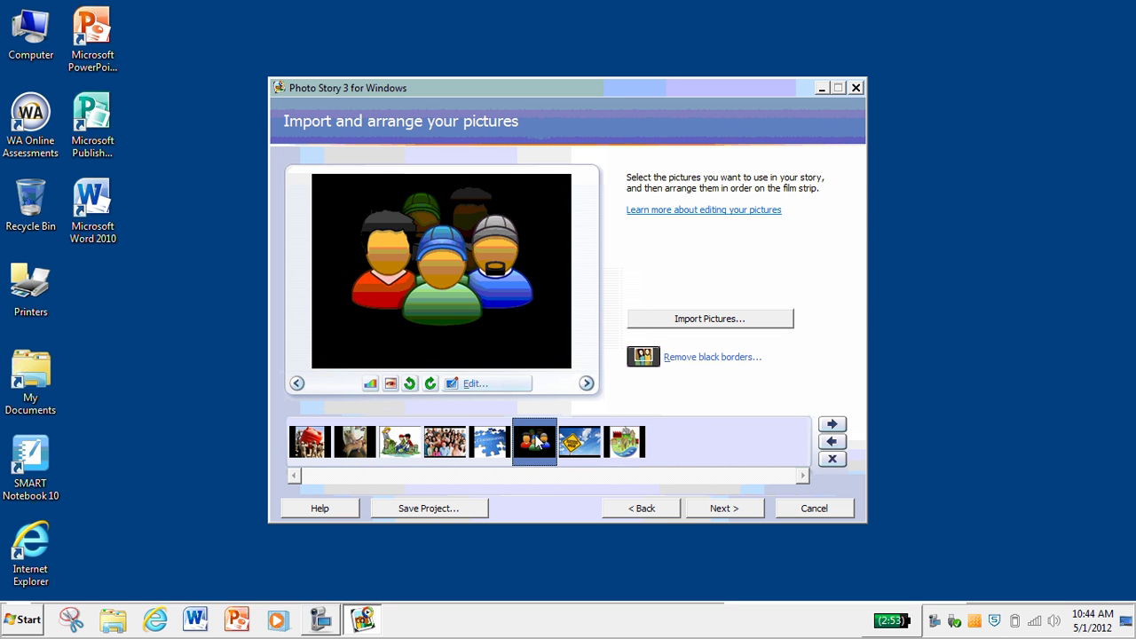
{"action": "left_click", "coordinate": [491, 450]}
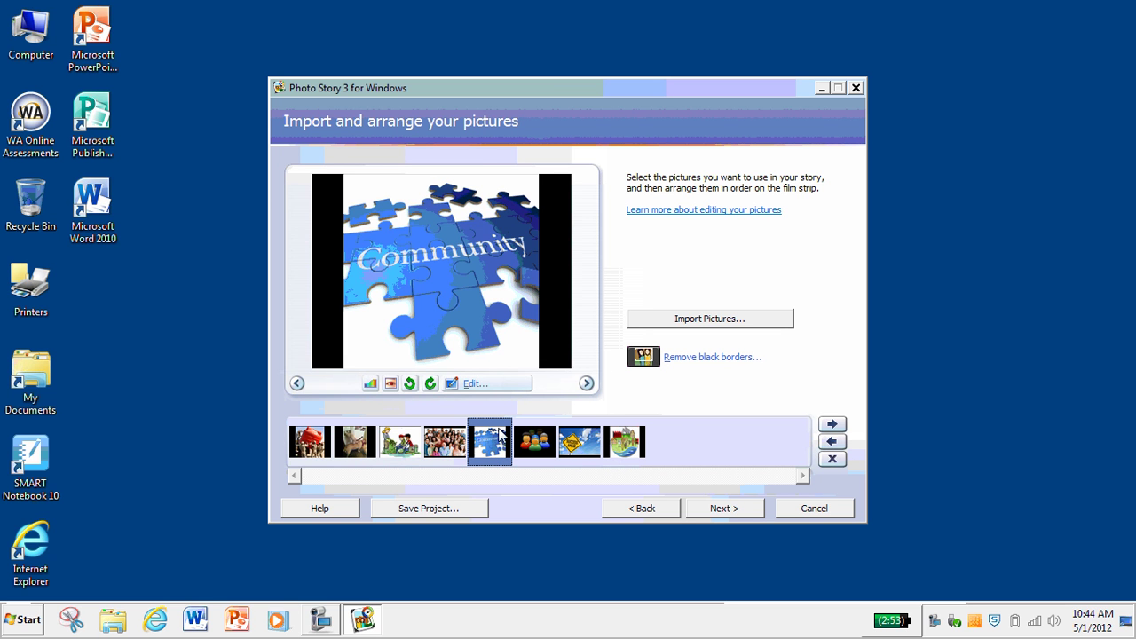
{"action": "left_click_drag", "start_coordinate": [495, 443], "coordinate": [306, 435]}
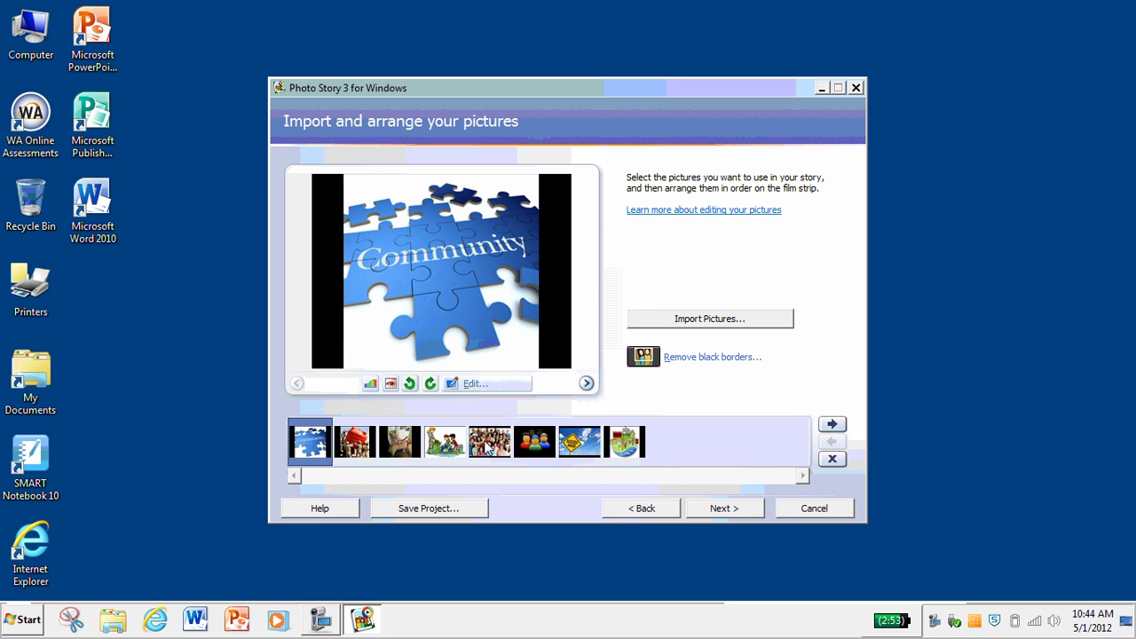
- Move the cat-and-dog picture to second place and the picture of children cleaning up to third place on the film strip
{"action": "left_click", "coordinate": [401, 443]}
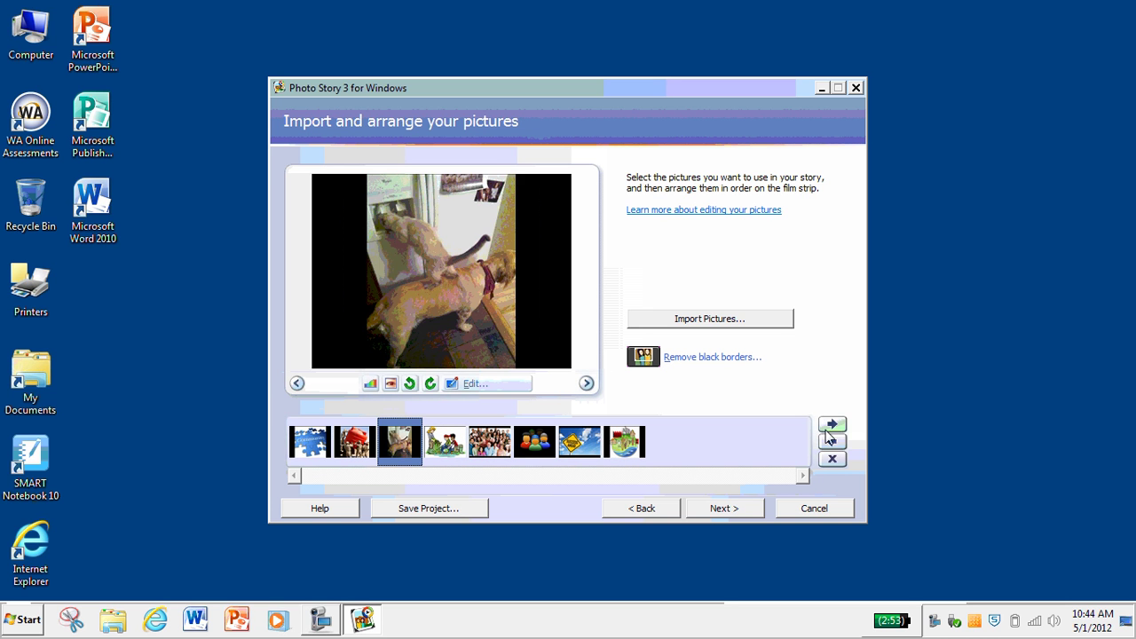
{"action": "left_click", "coordinate": [831, 441]}
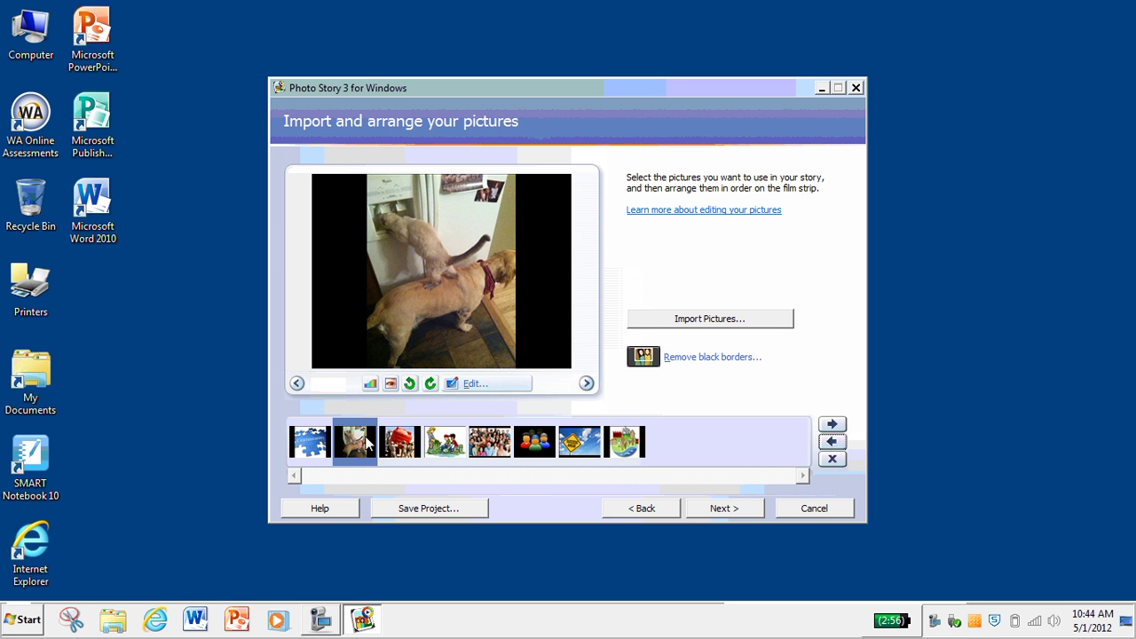
{"action": "left_click", "coordinate": [466, 443]}
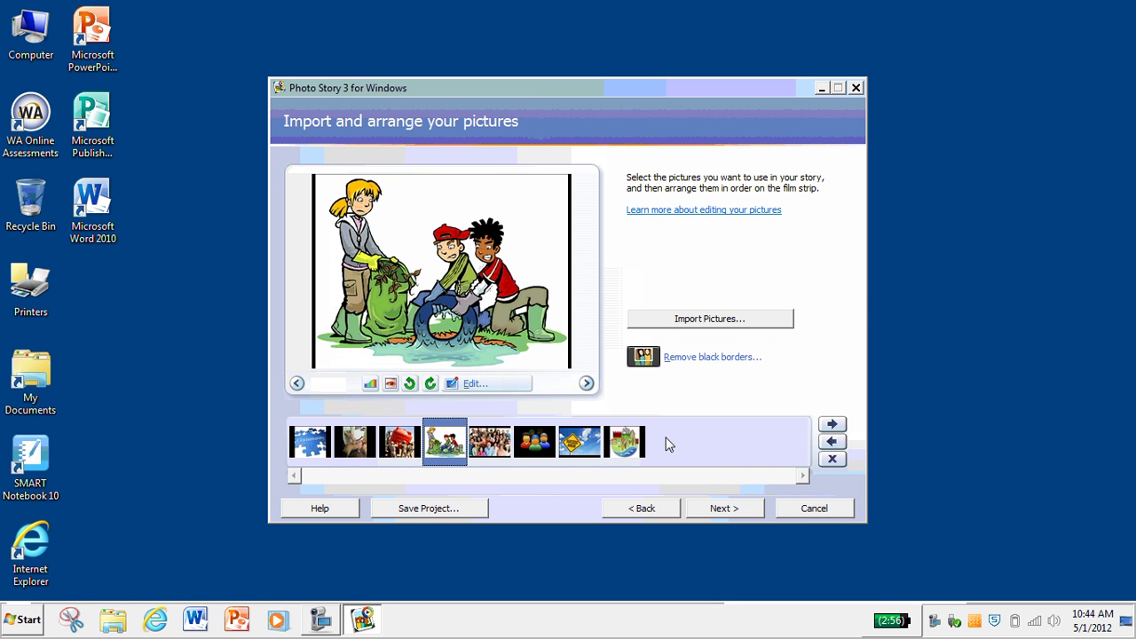
{"action": "left_click", "coordinate": [831, 442]}
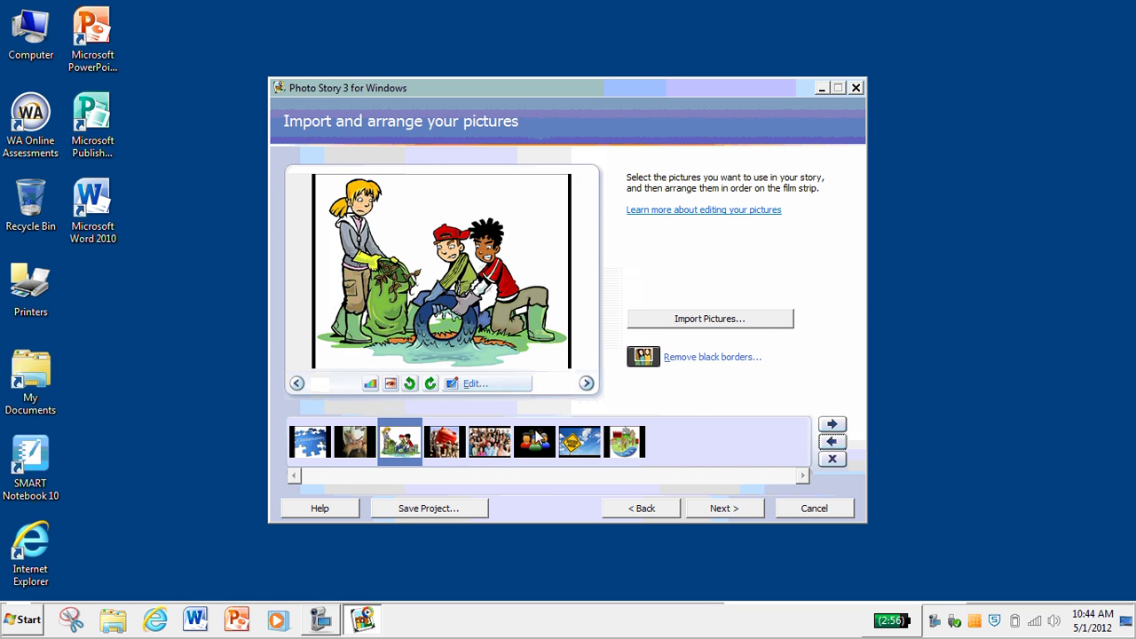
- Move the Success Ahead sign picture three places earlier, to fourth place on the film strip
{"action": "left_click", "coordinate": [494, 446]}
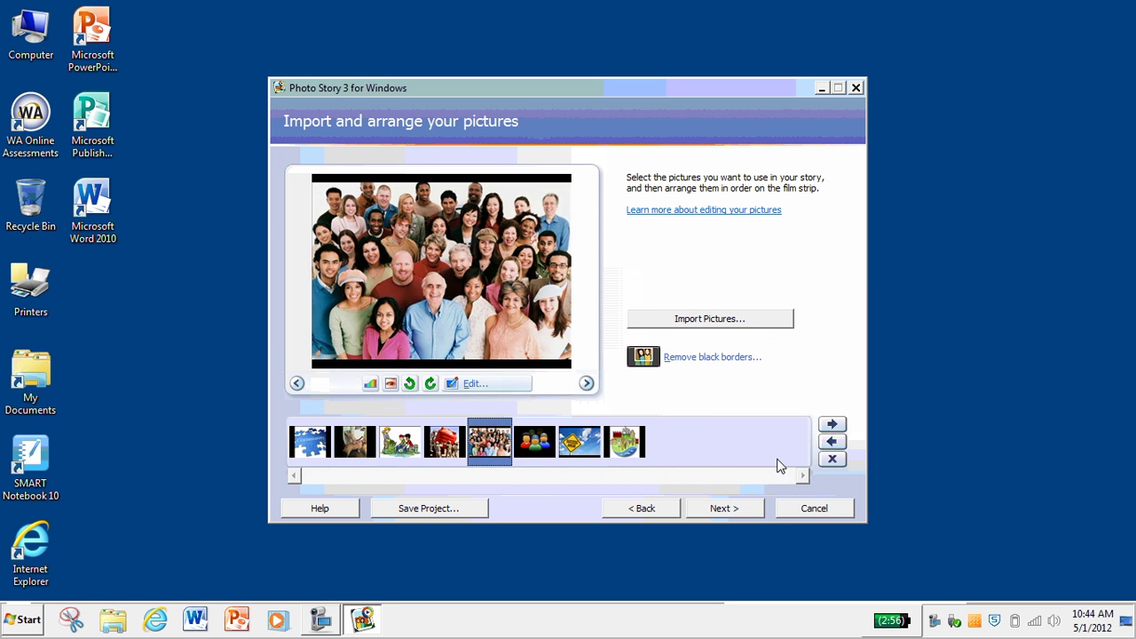
{"action": "left_click", "coordinate": [578, 448]}
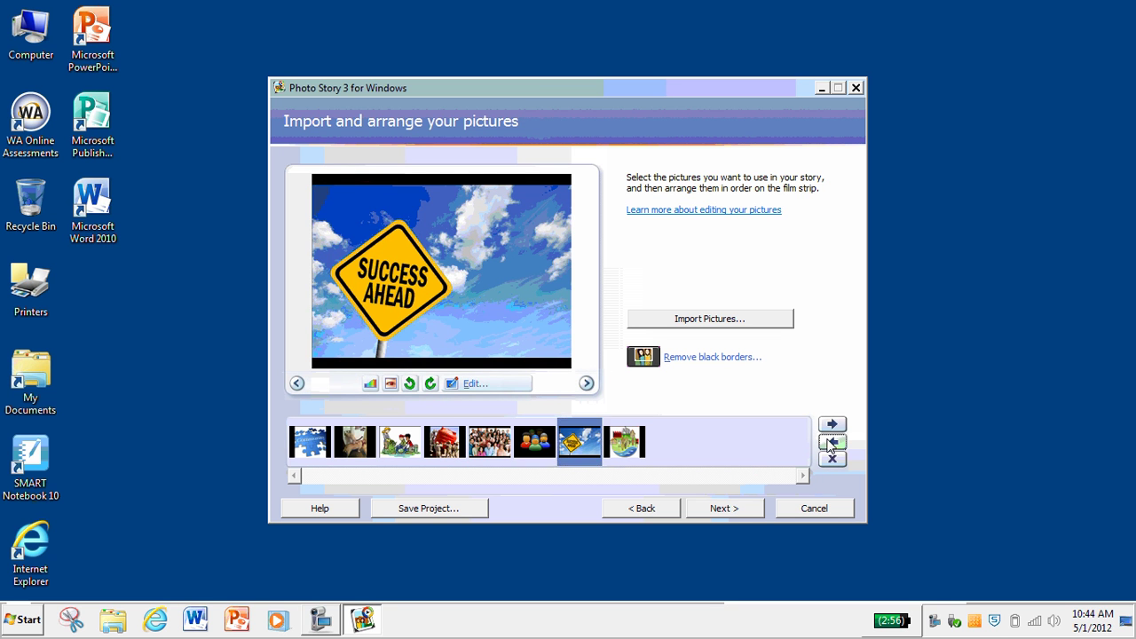
{"action": "left_click", "coordinate": [829, 447]}
{"action": "left_click", "coordinate": [830, 447]}
{"action": "left_click", "coordinate": [830, 446]}
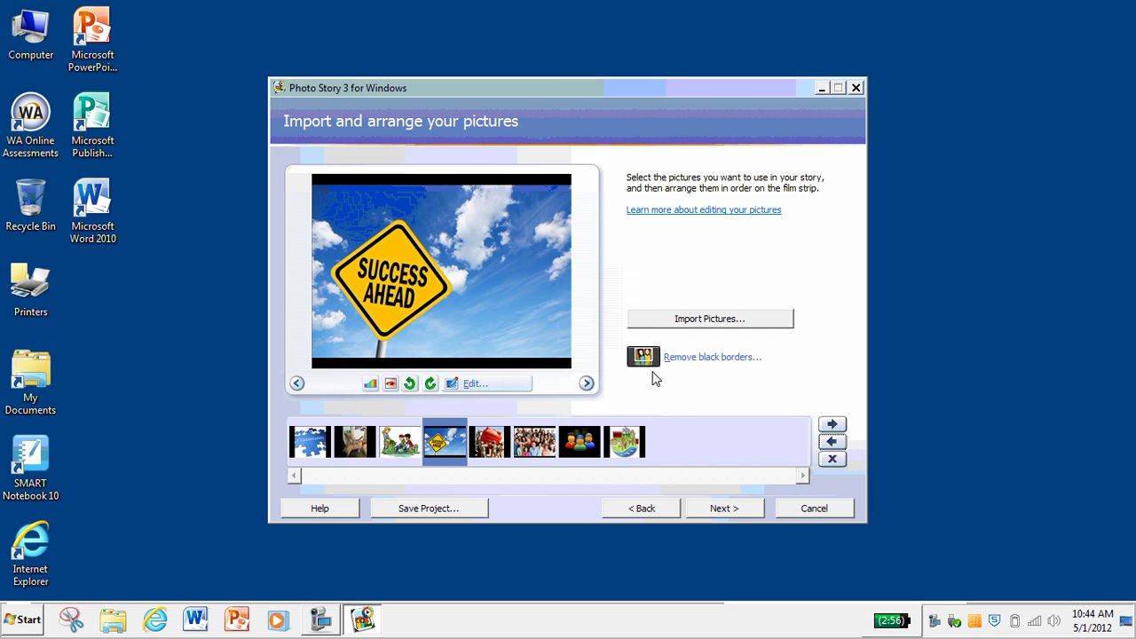
- Review the first five film strip pictures, start removing black borders, and accept the suggested crop for the Community puzzle picture
{"action": "left_click", "coordinate": [313, 444]}
{"action": "left_click", "coordinate": [373, 438]}
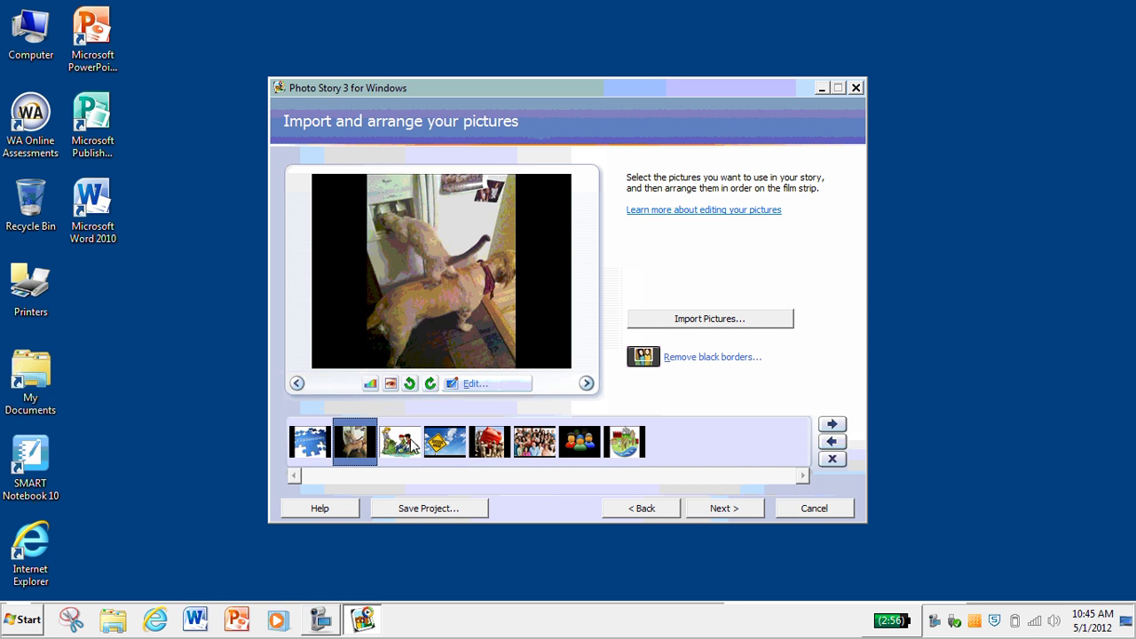
{"action": "left_click", "coordinate": [413, 444]}
{"action": "left_click", "coordinate": [460, 447]}
{"action": "left_click", "coordinate": [489, 447]}
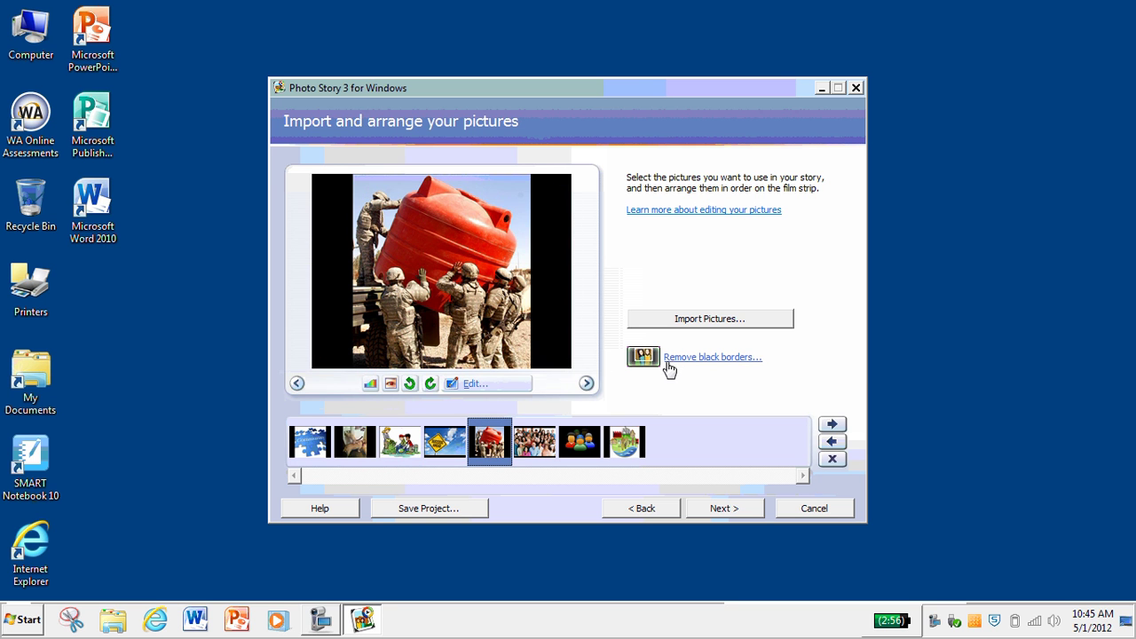
{"action": "left_click", "coordinate": [674, 360]}
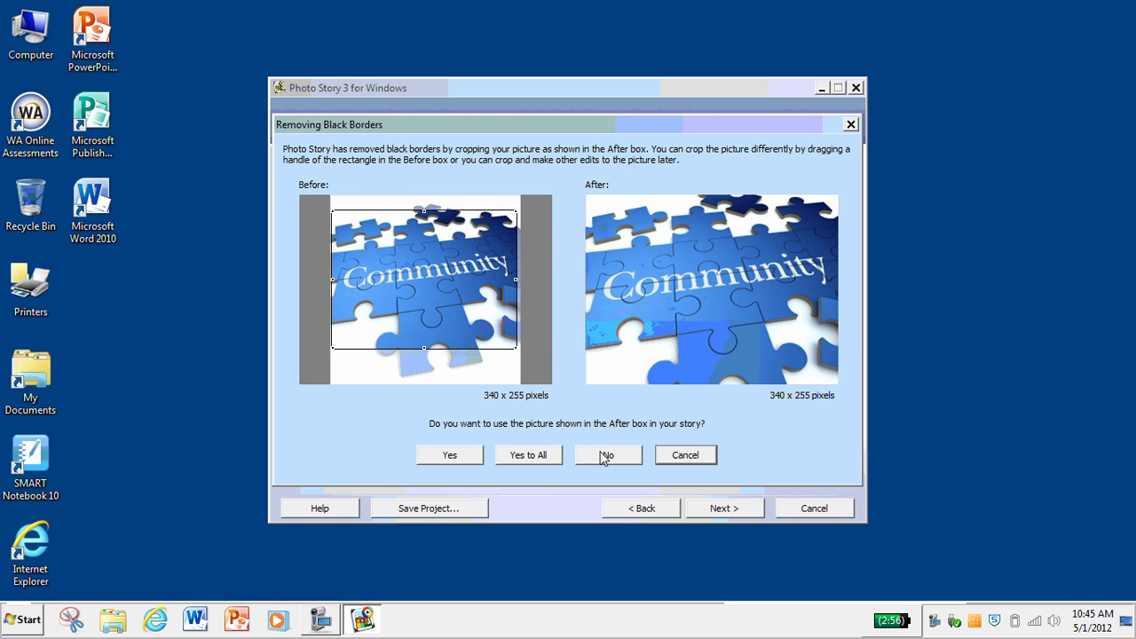
{"action": "left_click", "coordinate": [476, 453]}
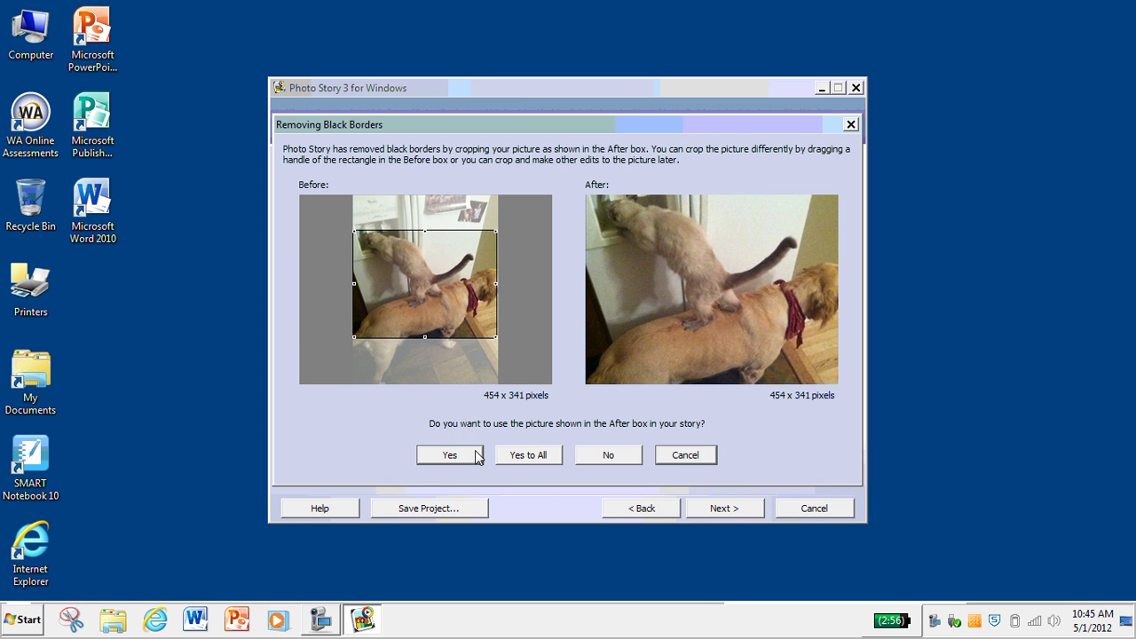
- Decline the border crop for the cat-and-dog picture, and shift the children's cleanup crop up to the picture's upper edge and accept it
{"action": "mouse_move", "coordinate": [439, 289]}
{"action": "left_mouse_down"}
{"action": "mouse_move", "coordinate": [438, 278]}
{"action": "mouse_move", "coordinate": [439, 304]}
{"action": "mouse_move", "coordinate": [436, 255]}
{"action": "mouse_move", "coordinate": [439, 294]}
{"action": "left_mouse_up"}
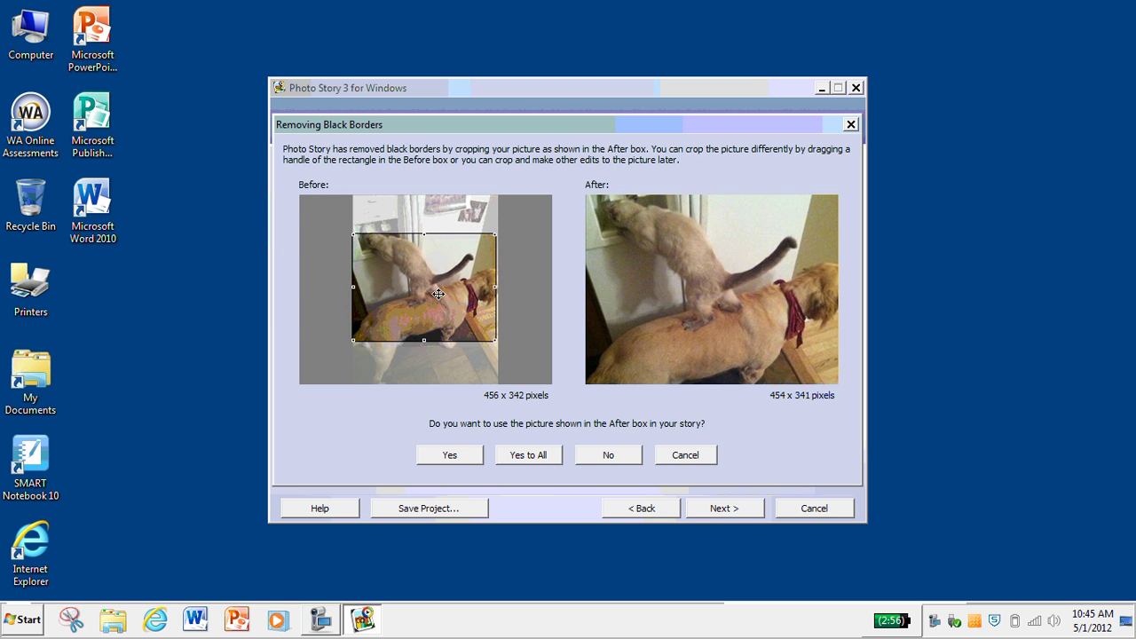
{"action": "left_click", "coordinate": [609, 455]}
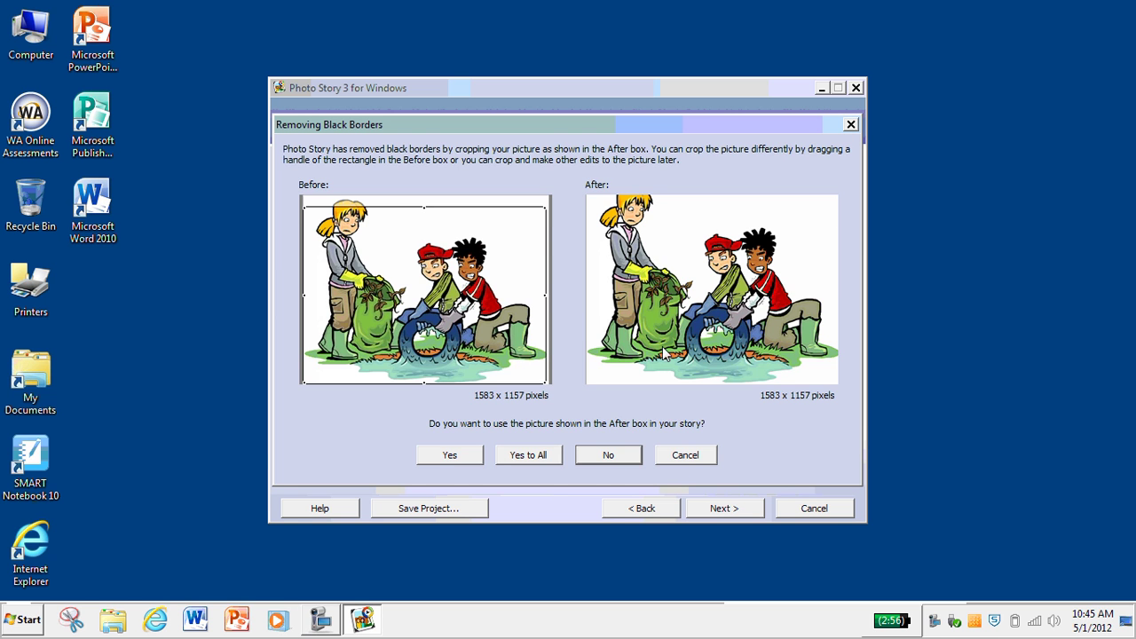
{"action": "left_click_drag", "start_coordinate": [441, 335], "coordinate": [441, 325]}
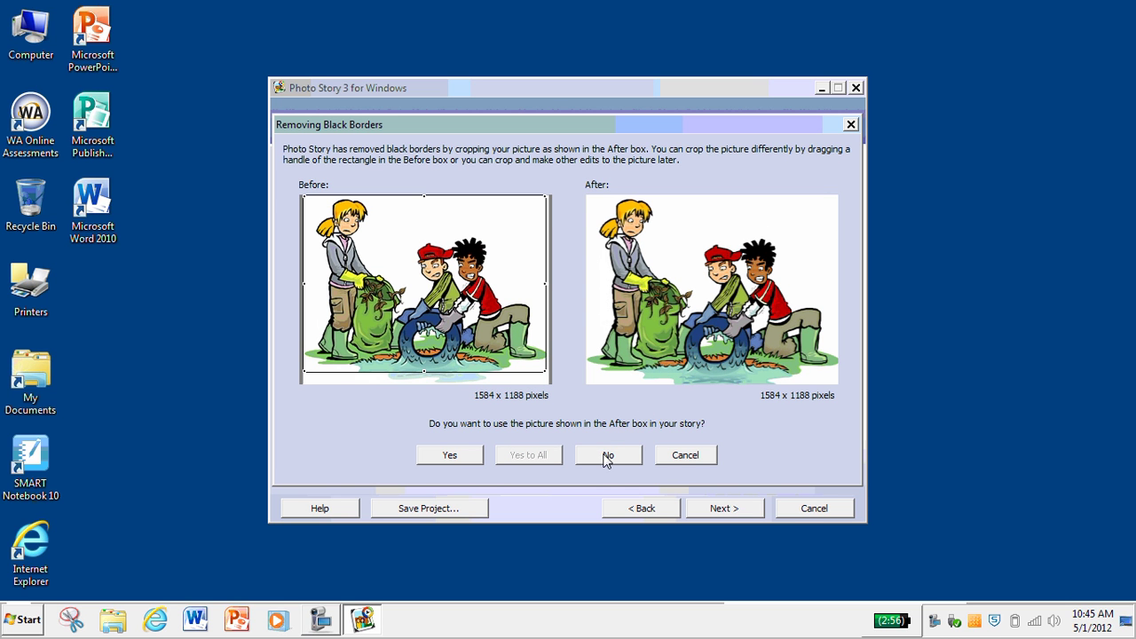
{"action": "left_click", "coordinate": [451, 456]}
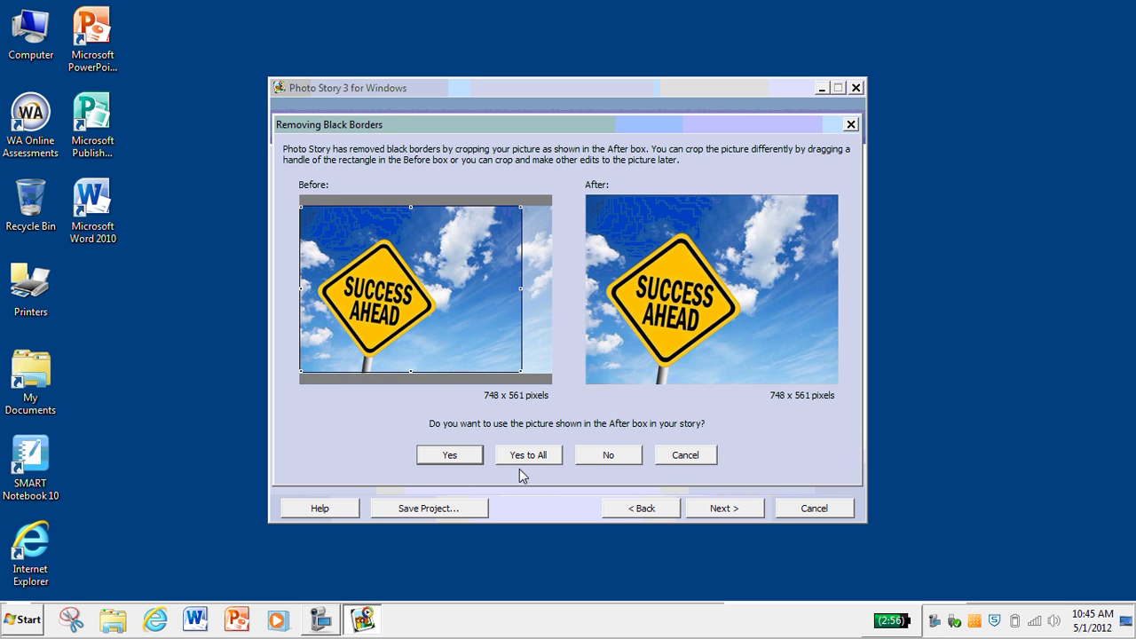
- Accept the suggested border crops for all remaining pictures and continue to the page for adding titles
{"action": "left_click", "coordinate": [527, 455]}
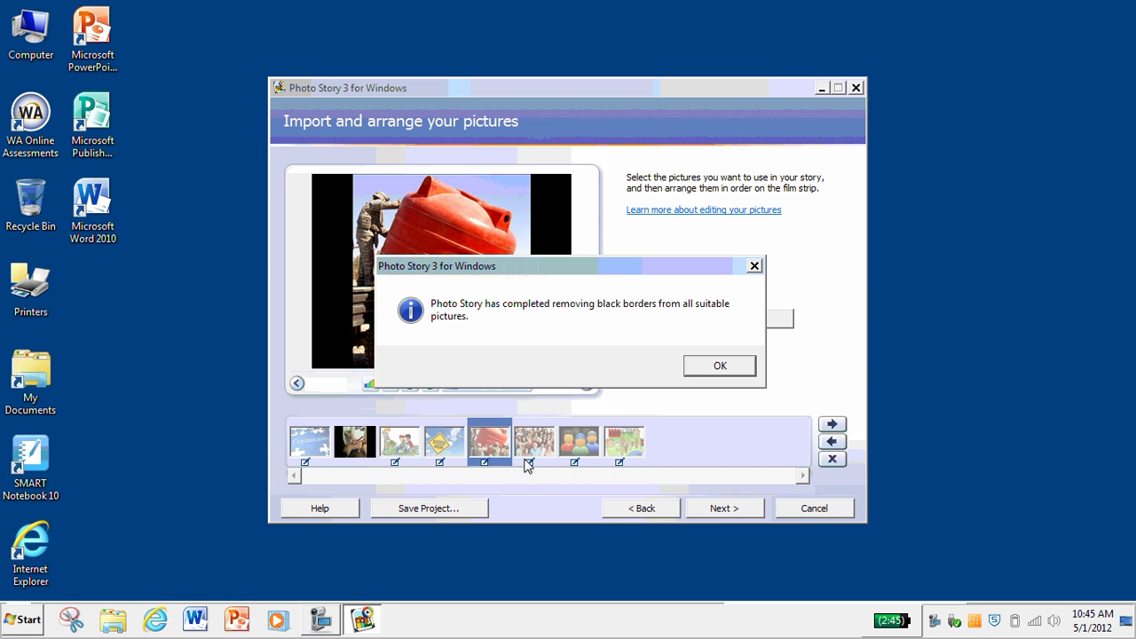
{"action": "left_click", "coordinate": [720, 367]}
{"action": "left_click", "coordinate": [750, 509]}
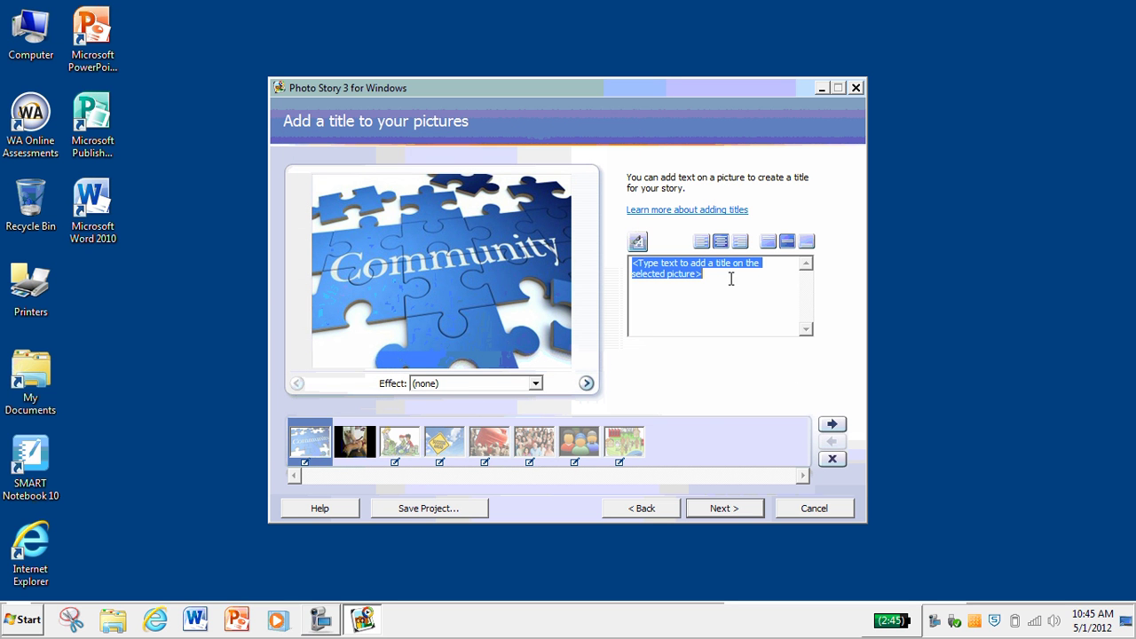
- Enter the title "What is Community?" on the Community puzzle picture
{"action": "type", "text": "What"}
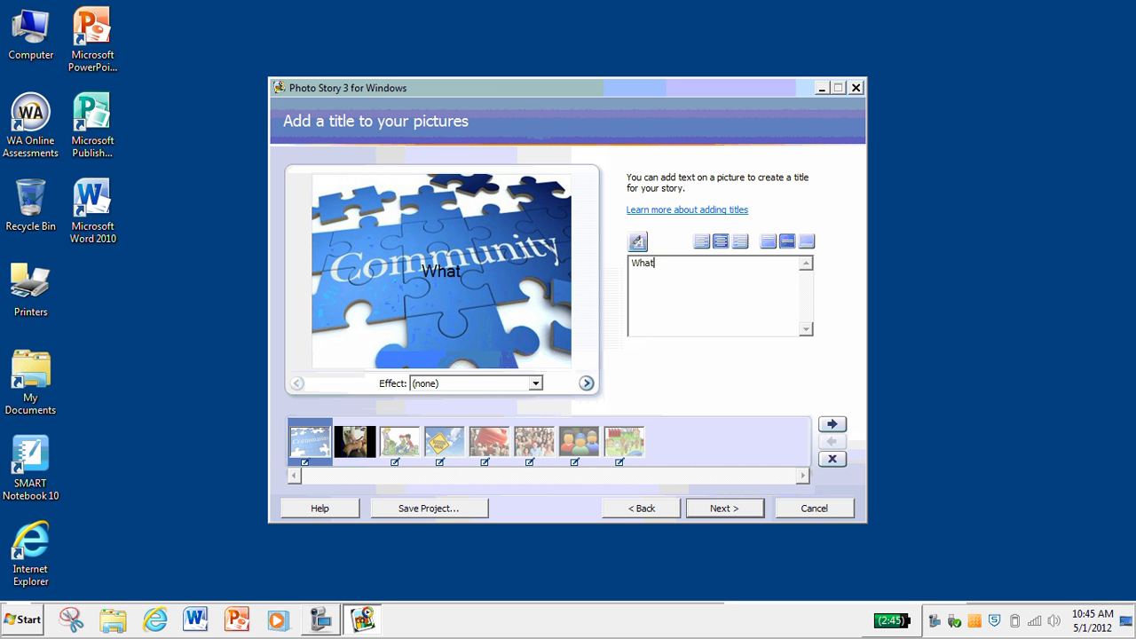
{"action": "type", "text": " is Communi"}
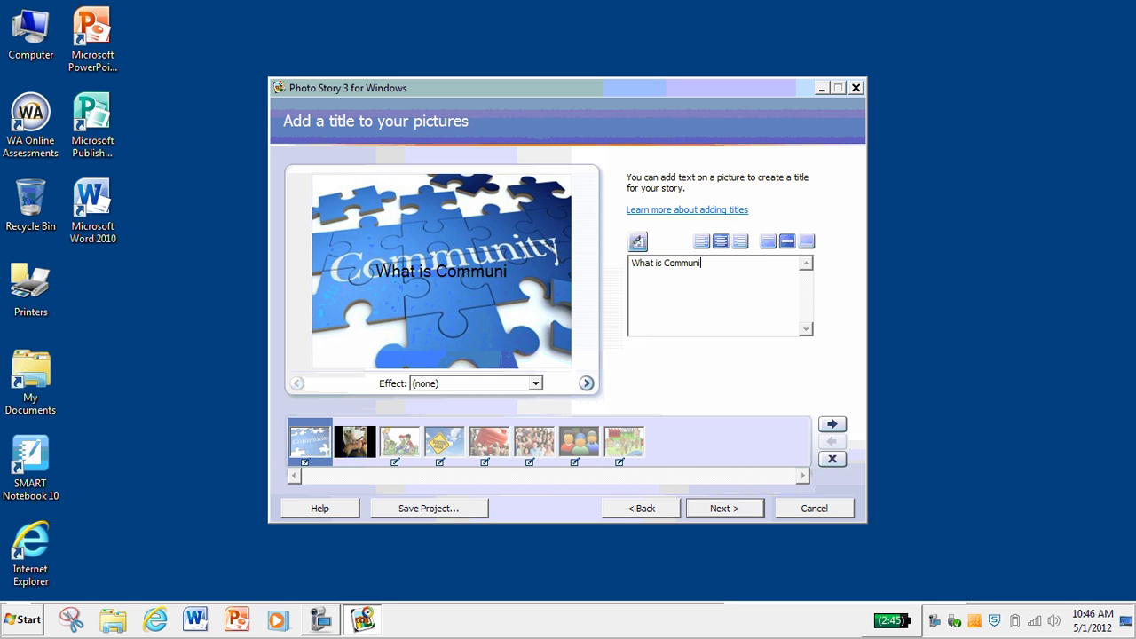
{"action": "type", "text": "ty?"}
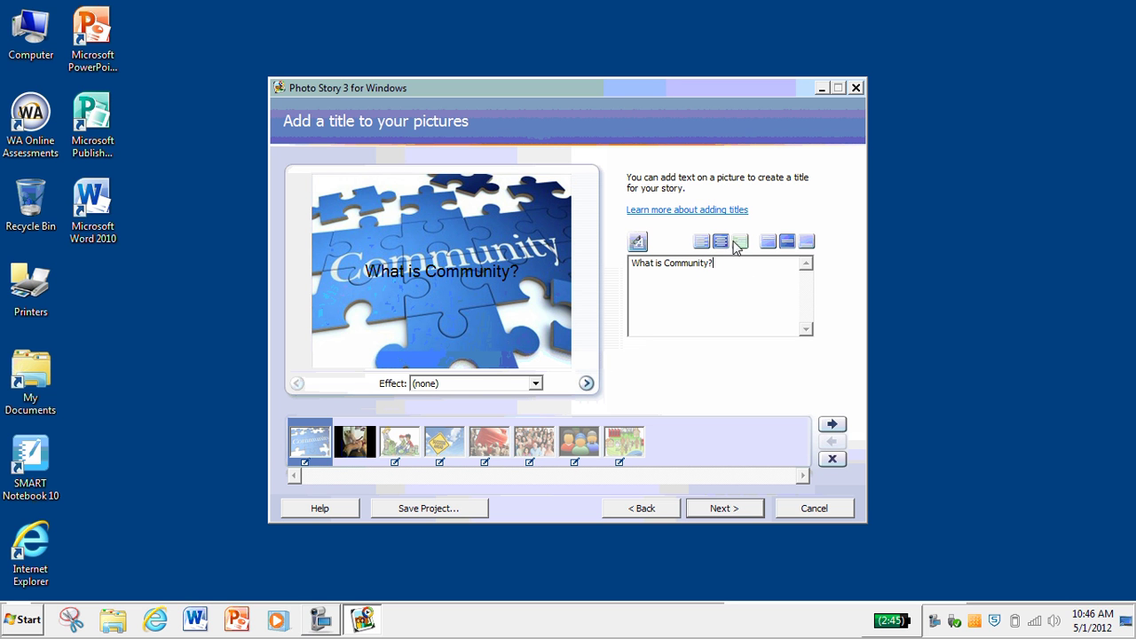
- Try the horizontal and vertical title alignments, and leave the title left-aligned at the bottom of the Community picture
{"action": "left_click", "coordinate": [702, 242]}
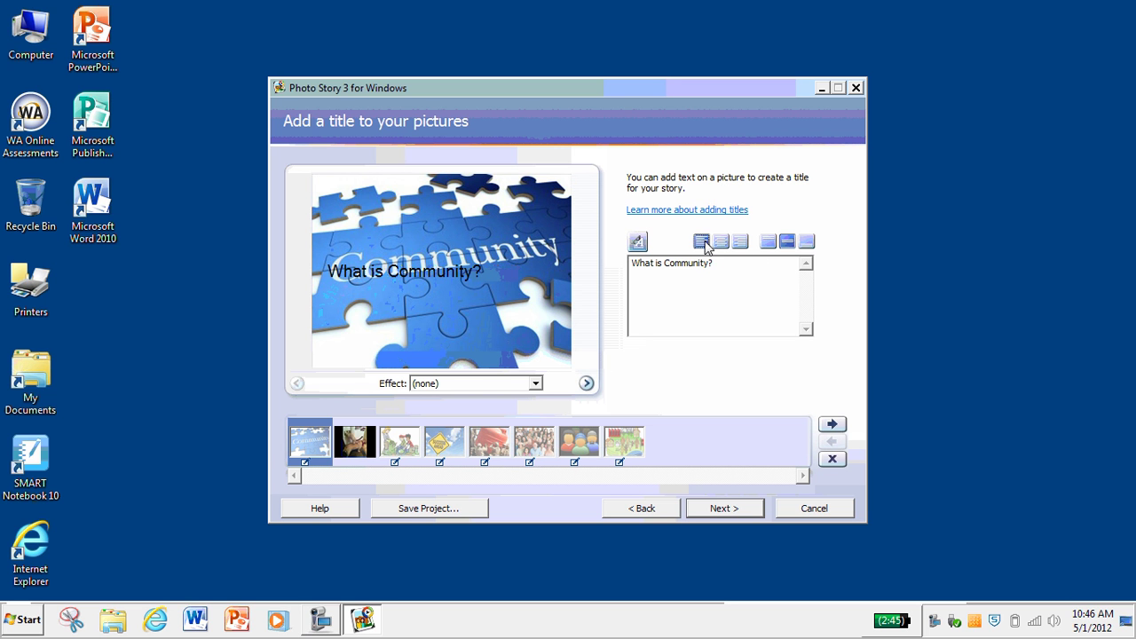
{"action": "left_click", "coordinate": [721, 243]}
{"action": "left_click", "coordinate": [741, 243]}
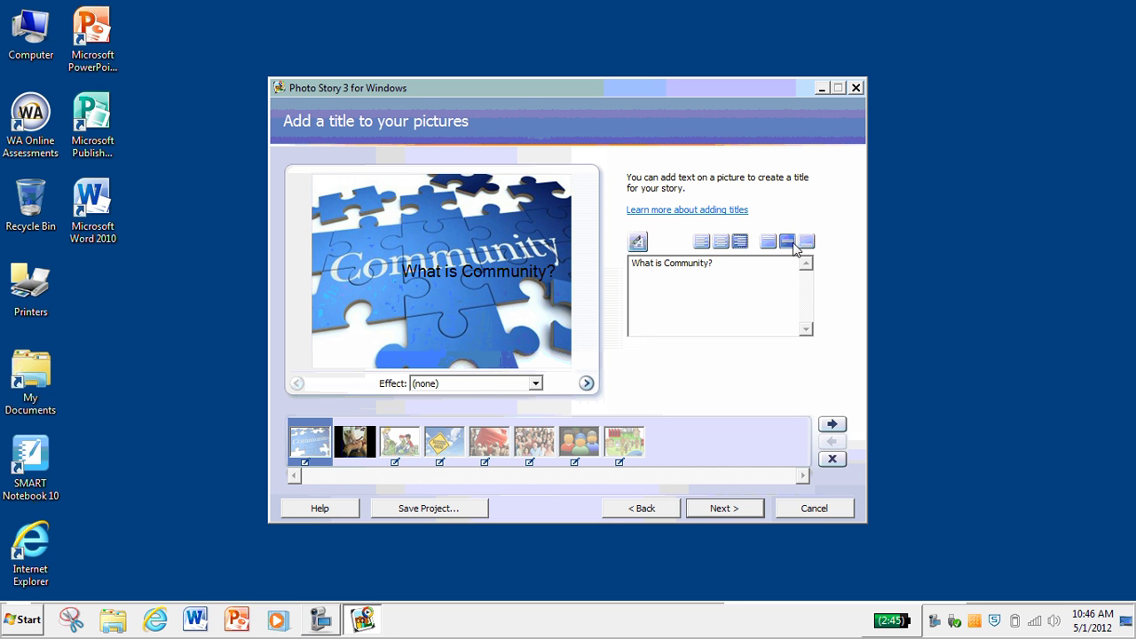
{"action": "left_click", "coordinate": [768, 242]}
{"action": "left_click", "coordinate": [789, 244]}
{"action": "left_click", "coordinate": [805, 243]}
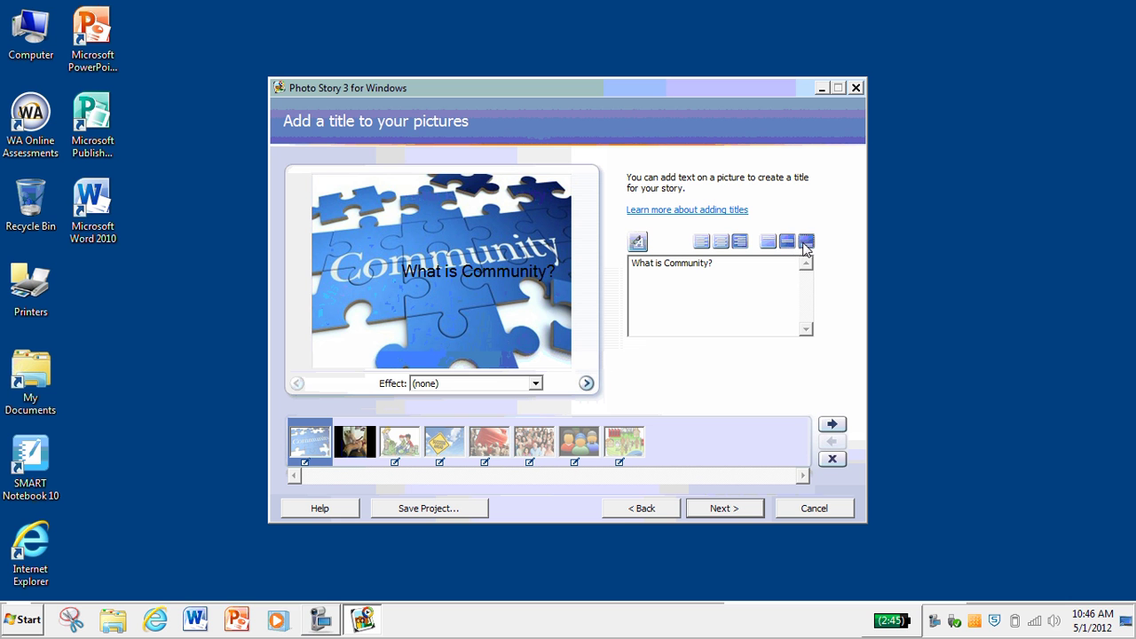
{"action": "left_click", "coordinate": [701, 243]}
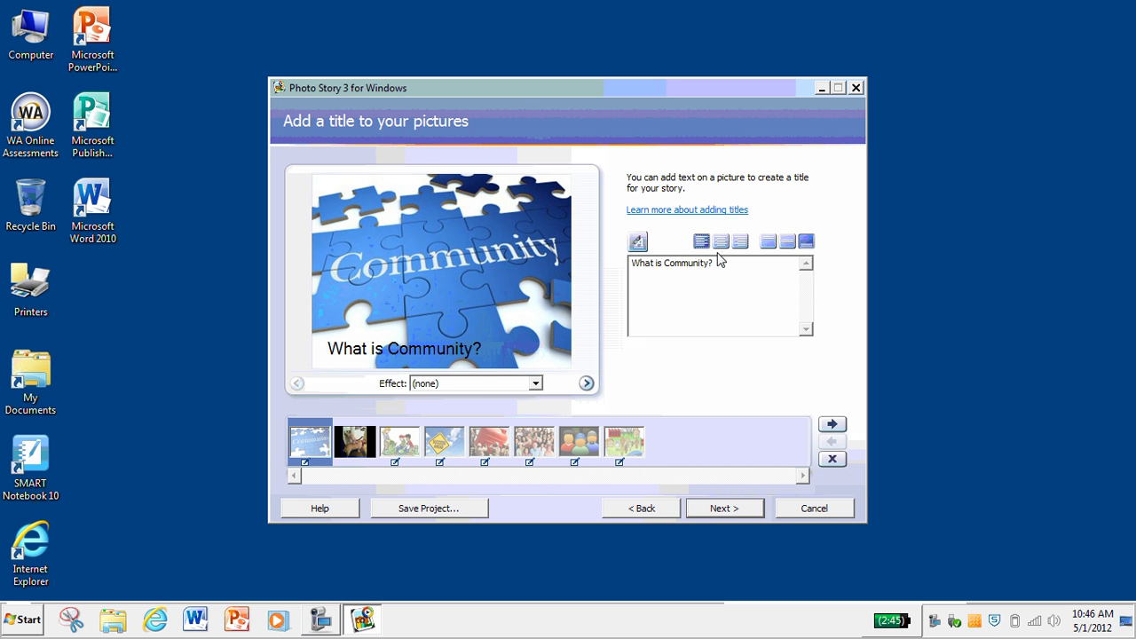
- Set the title font to Modern No. 20, Bold, size 20, and browse the other available fonts
{"action": "left_click", "coordinate": [638, 241]}
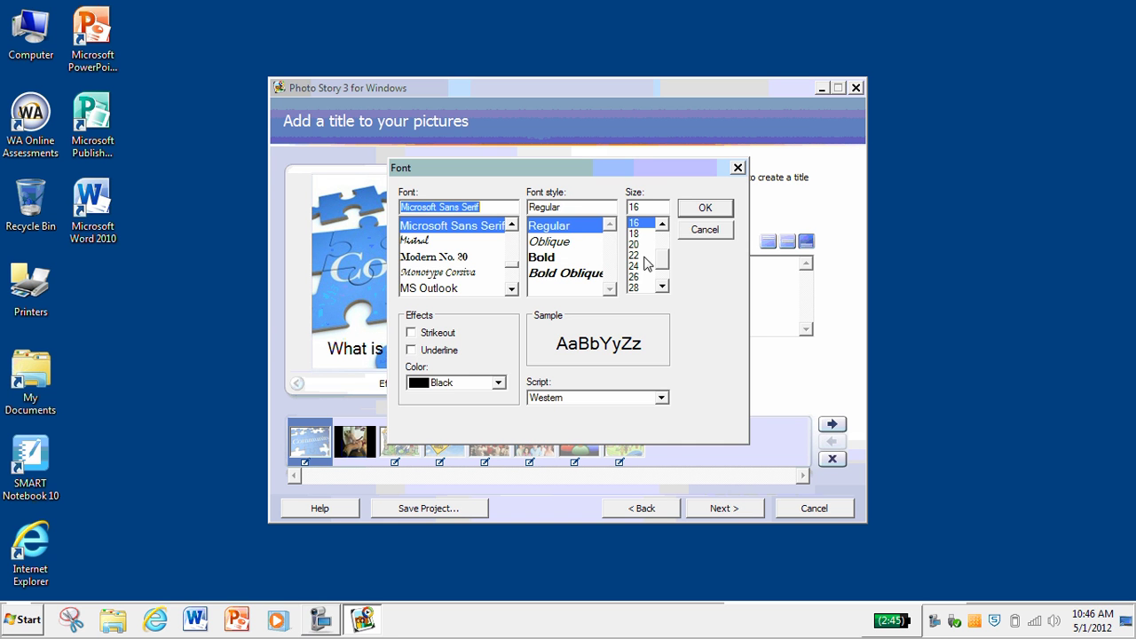
{"action": "left_click", "coordinate": [635, 245]}
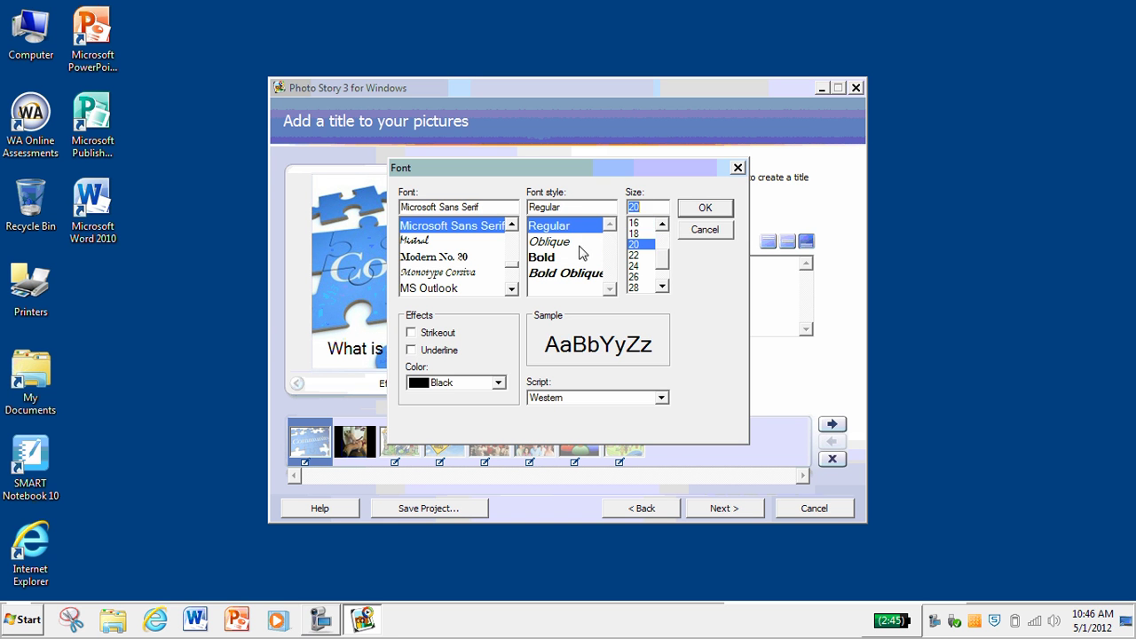
{"action": "left_click", "coordinate": [563, 257]}
{"action": "left_click", "coordinate": [474, 258]}
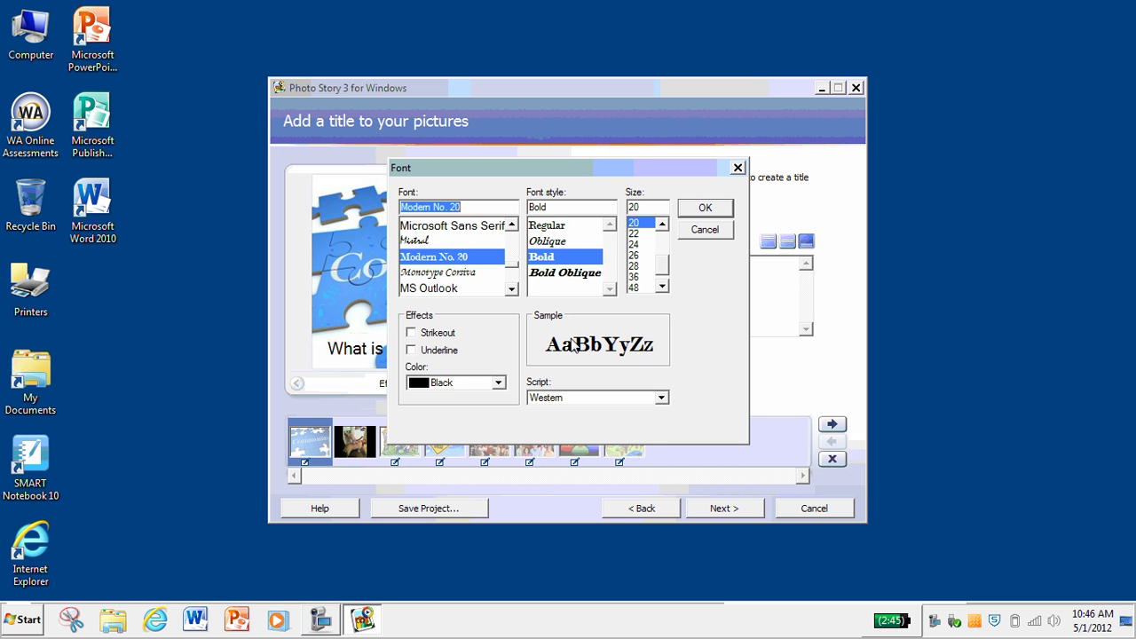
{"action": "left_click_drag", "start_coordinate": [516, 268], "coordinate": [516, 245]}
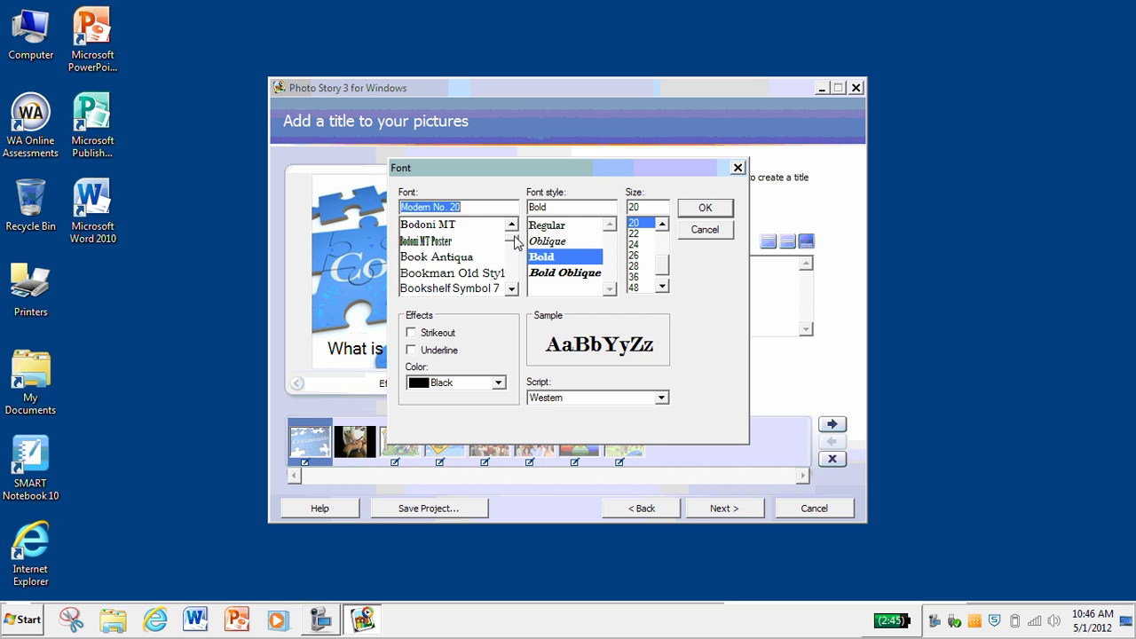
- Underline the title, set its color to Silver, and apply the font settings
{"action": "left_click", "coordinate": [499, 383]}
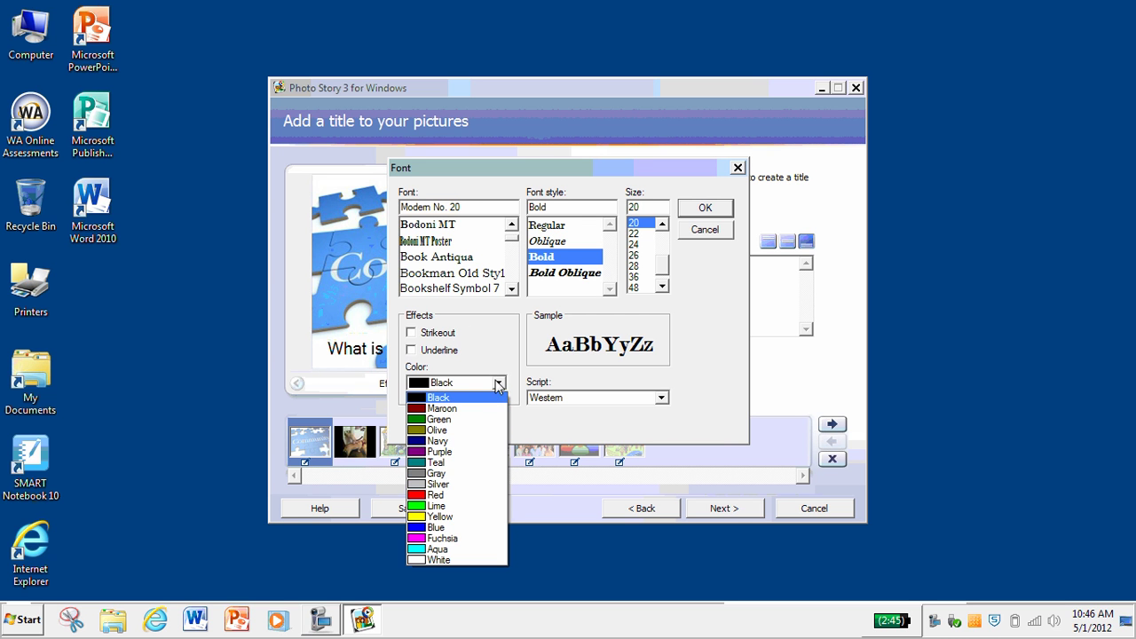
{"action": "left_click", "coordinate": [496, 377]}
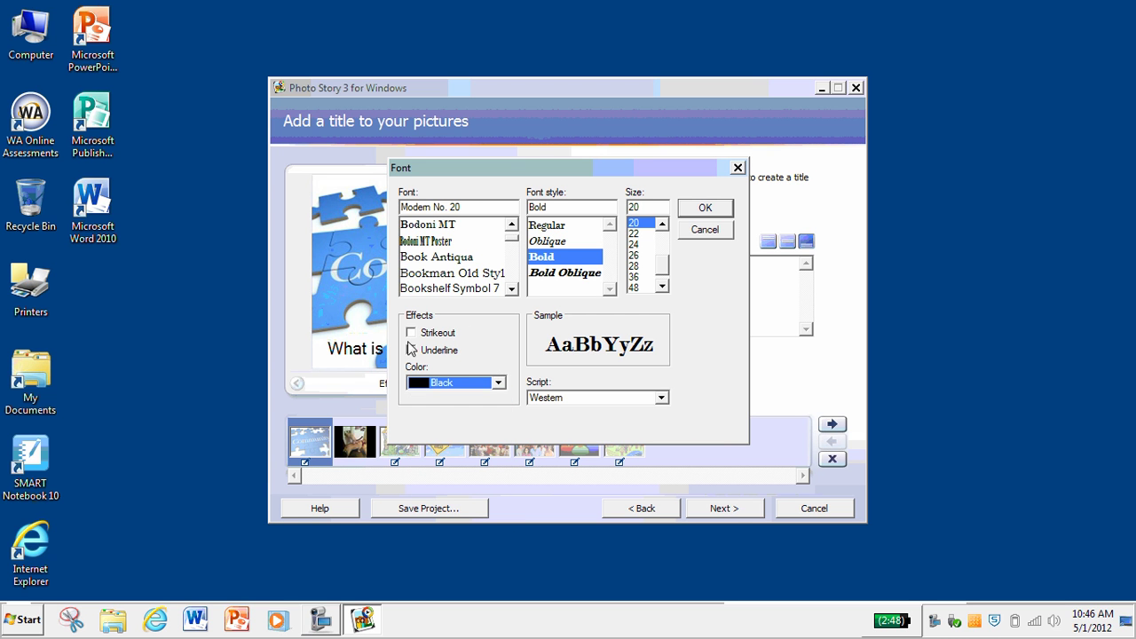
{"action": "left_click", "coordinate": [412, 351]}
{"action": "left_click", "coordinate": [497, 387]}
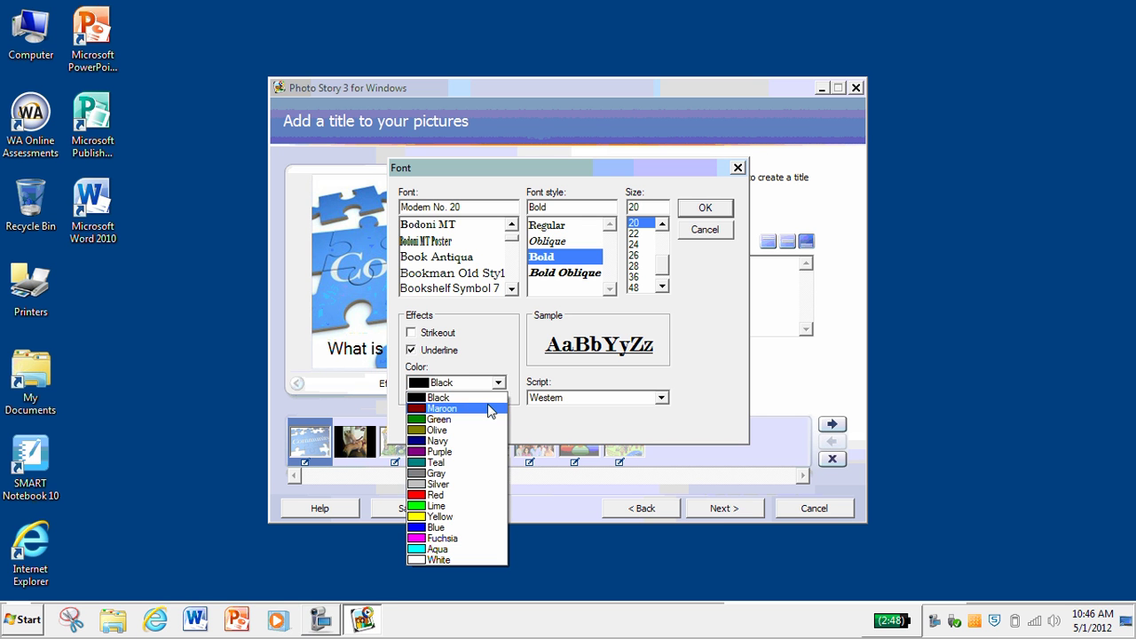
{"action": "left_click", "coordinate": [475, 485]}
{"action": "left_click", "coordinate": [715, 211]}
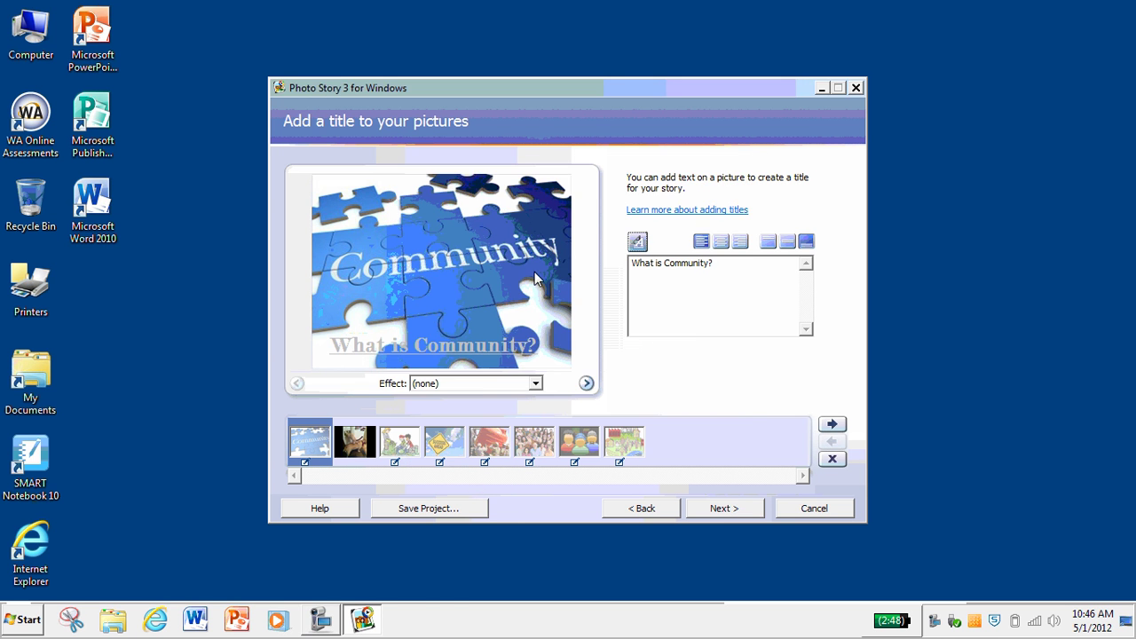
- Change the "What is Community?" title color to Black and center the title horizontally
{"action": "left_click", "coordinate": [638, 241]}
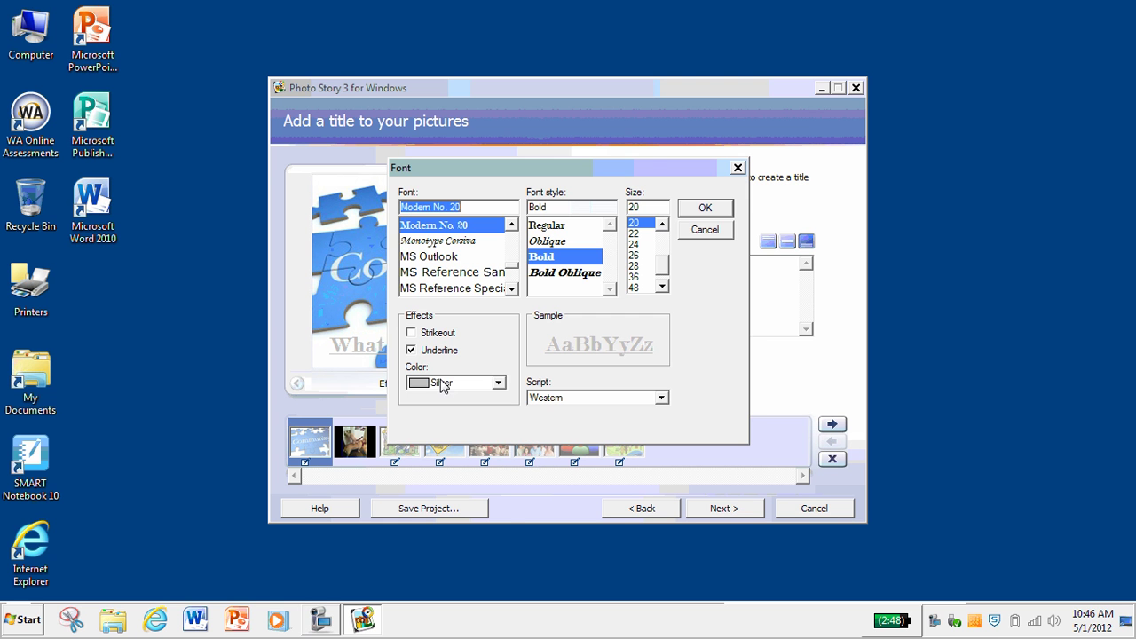
{"action": "left_click", "coordinate": [436, 383]}
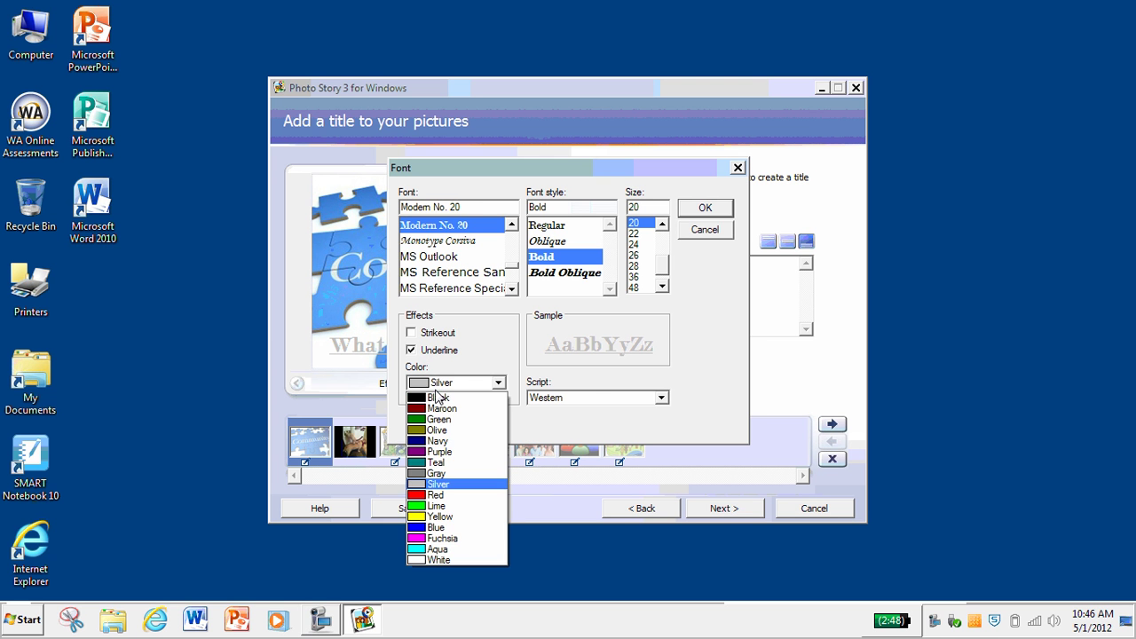
{"action": "left_click", "coordinate": [438, 397]}
{"action": "left_click", "coordinate": [699, 214]}
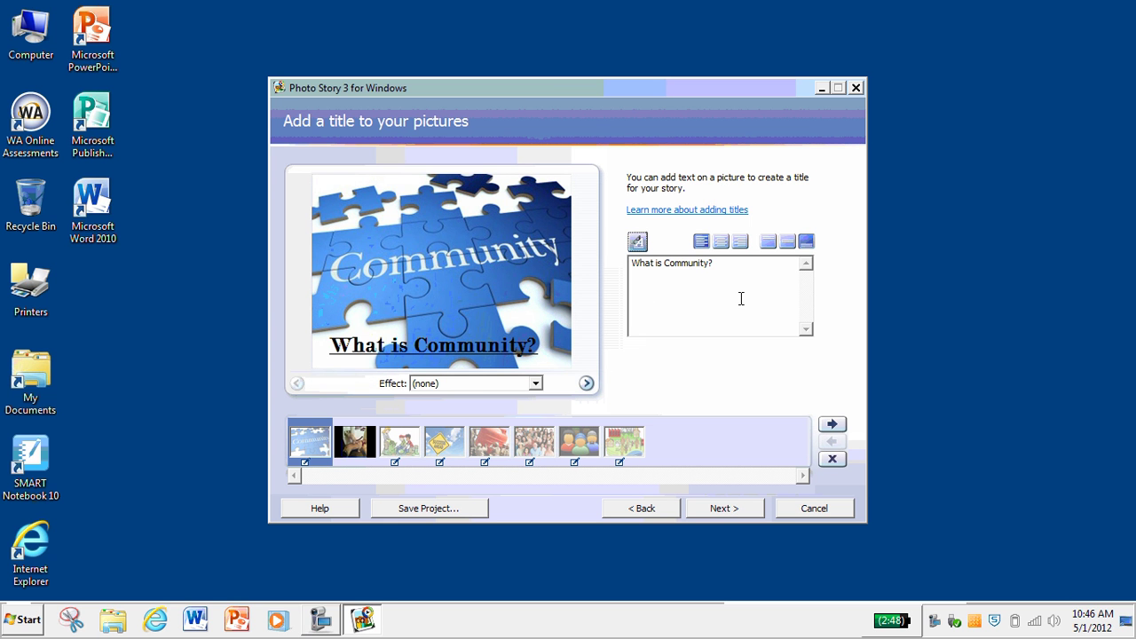
{"action": "left_click", "coordinate": [721, 242]}
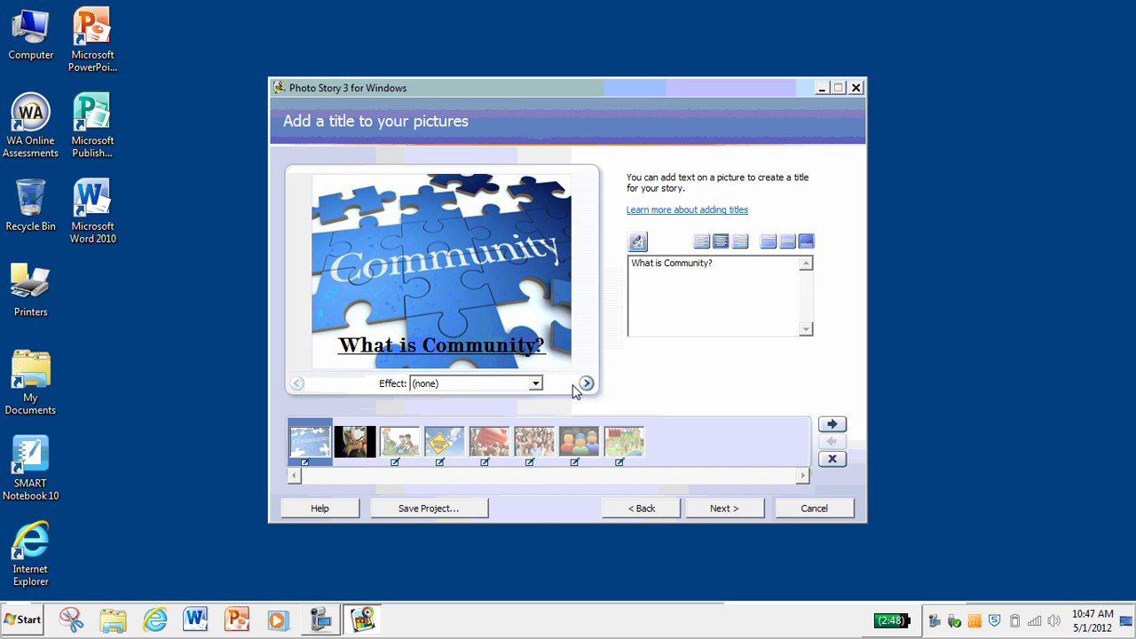
- Try the Negative and Outline, Black effects on the Community picture, and return the effect to (none)
{"action": "left_click", "coordinate": [536, 384]}
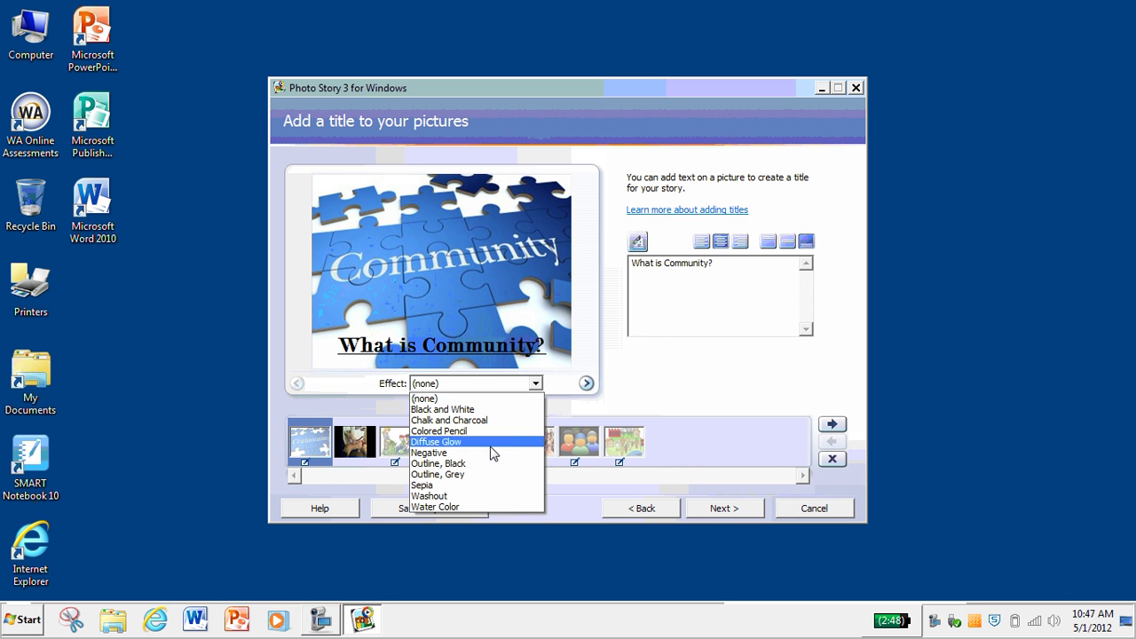
{"action": "left_click", "coordinate": [492, 455]}
{"action": "left_click", "coordinate": [535, 383]}
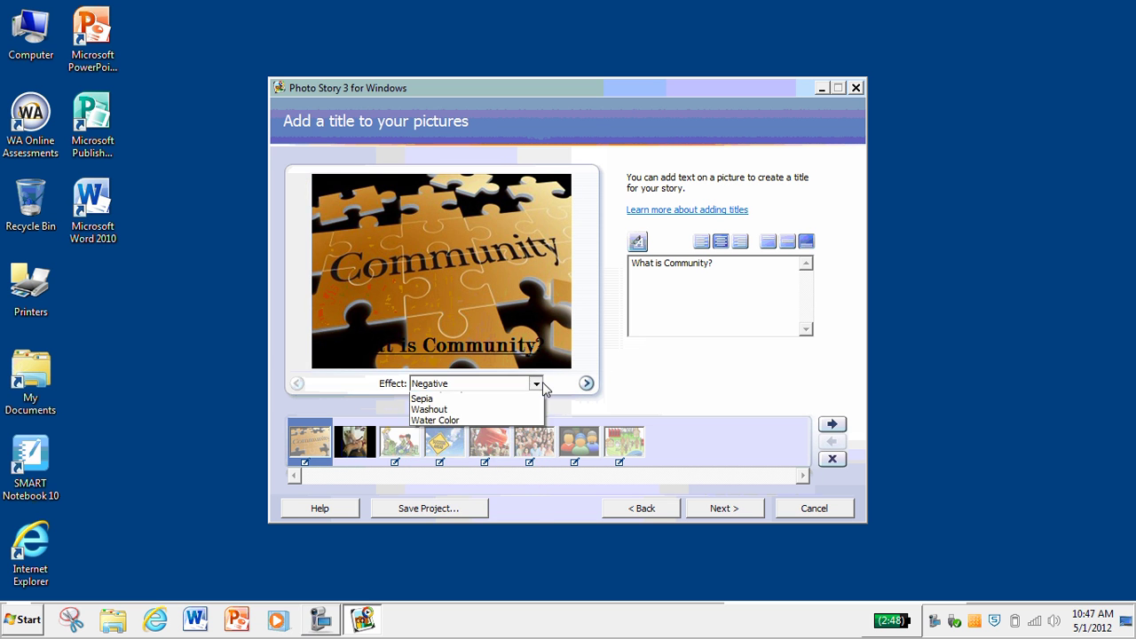
{"action": "left_click", "coordinate": [490, 463]}
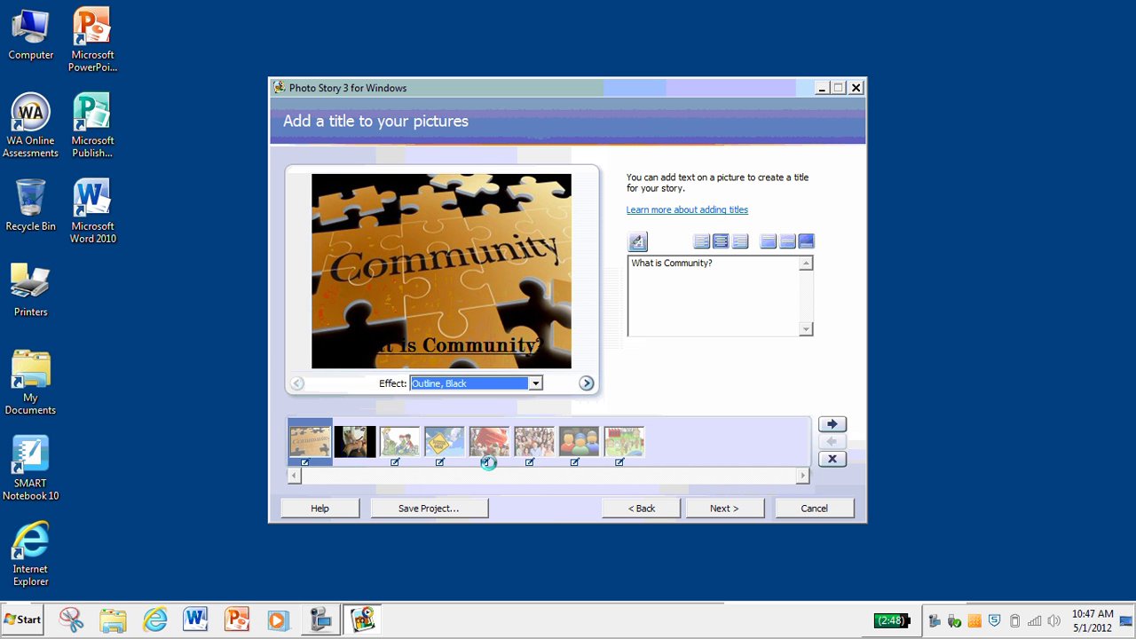
{"action": "left_click", "coordinate": [536, 383]}
{"action": "left_click", "coordinate": [497, 396]}
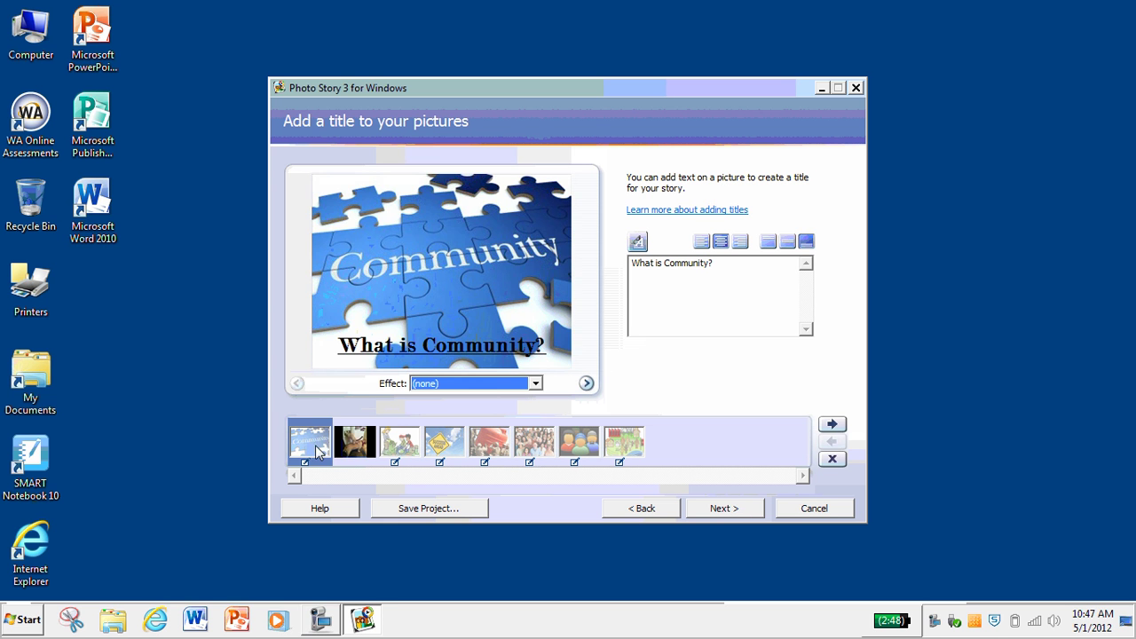
{"action": "left_click", "coordinate": [354, 452]}
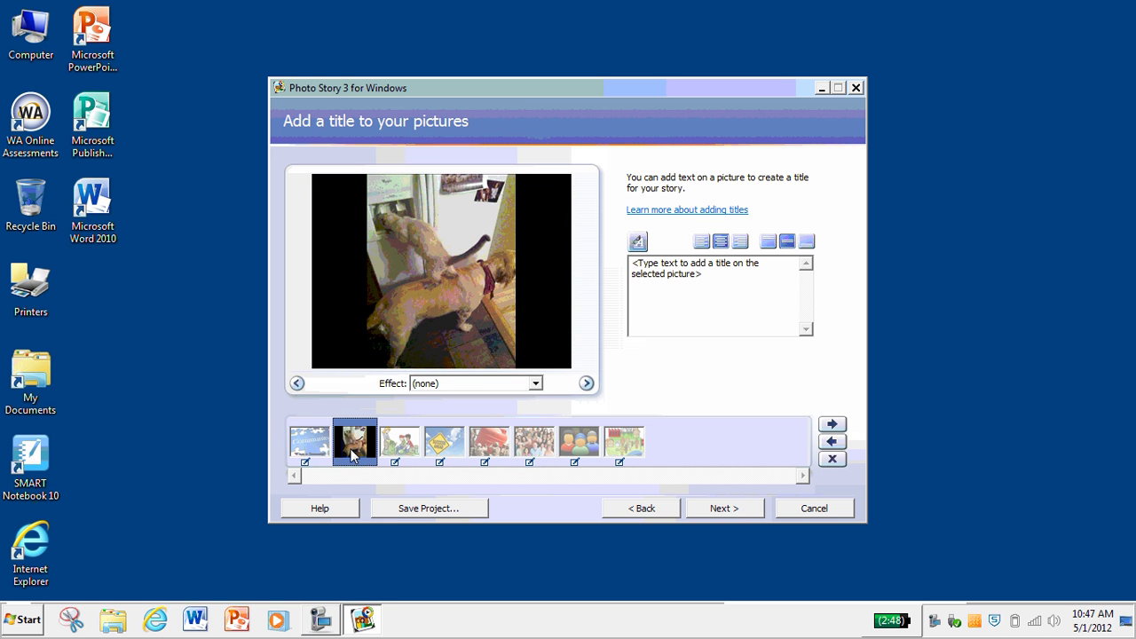
{"action": "left_click", "coordinate": [402, 446]}
{"action": "left_click", "coordinate": [455, 451]}
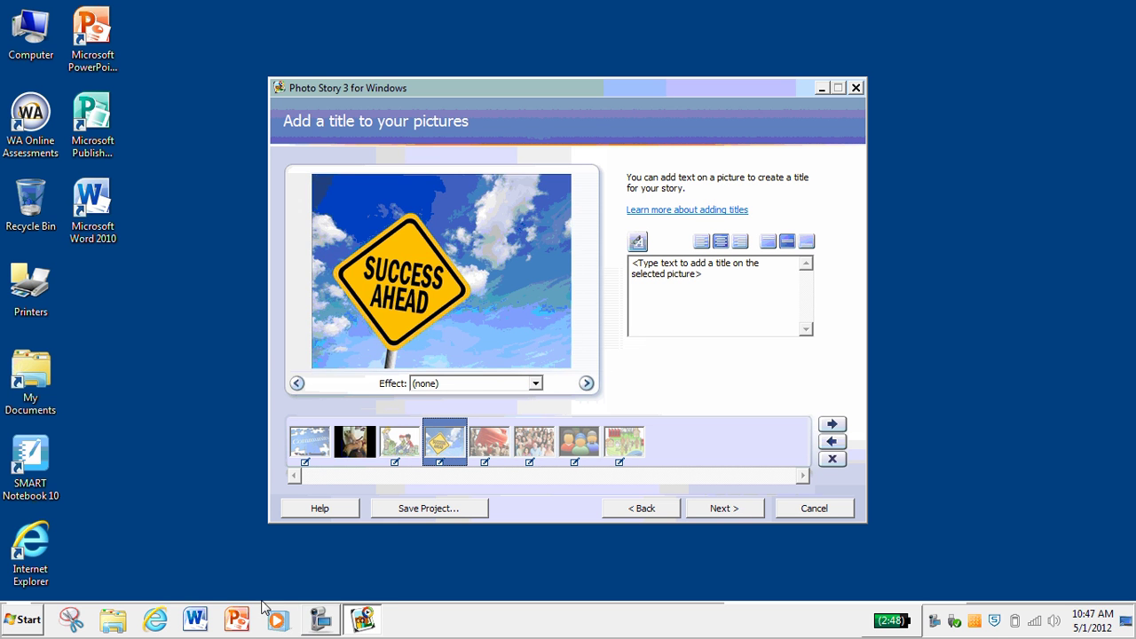
{"action": "left_click", "coordinate": [321, 619]}
{"action": "left_click", "coordinate": [99, 71]}
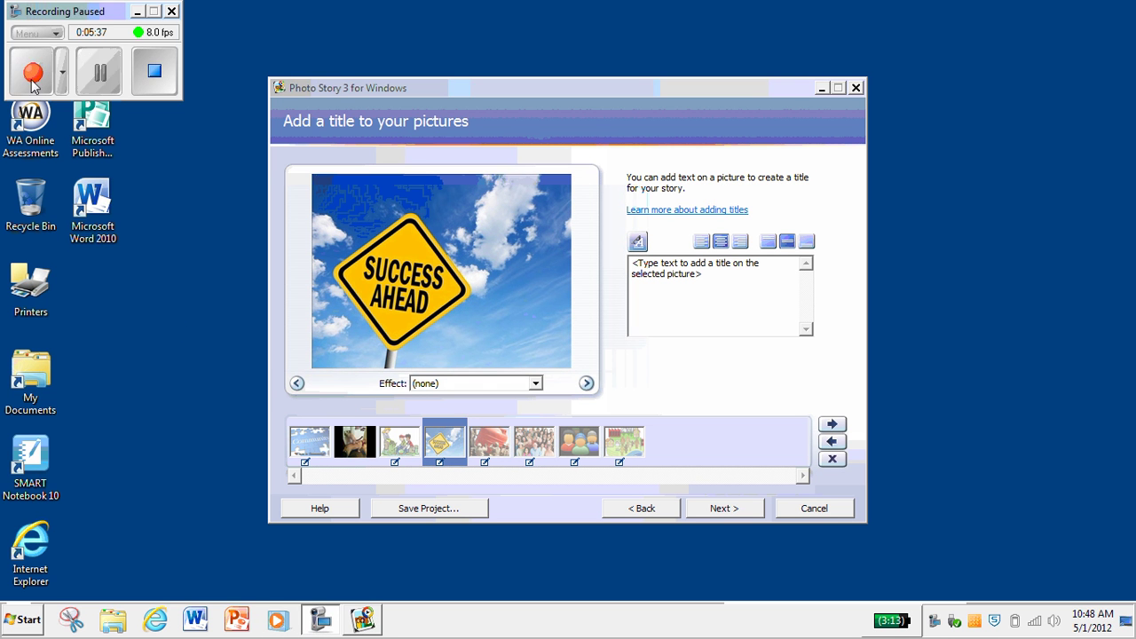
{"action": "left_click", "coordinate": [99, 71]}
{"action": "left_click", "coordinate": [138, 12]}
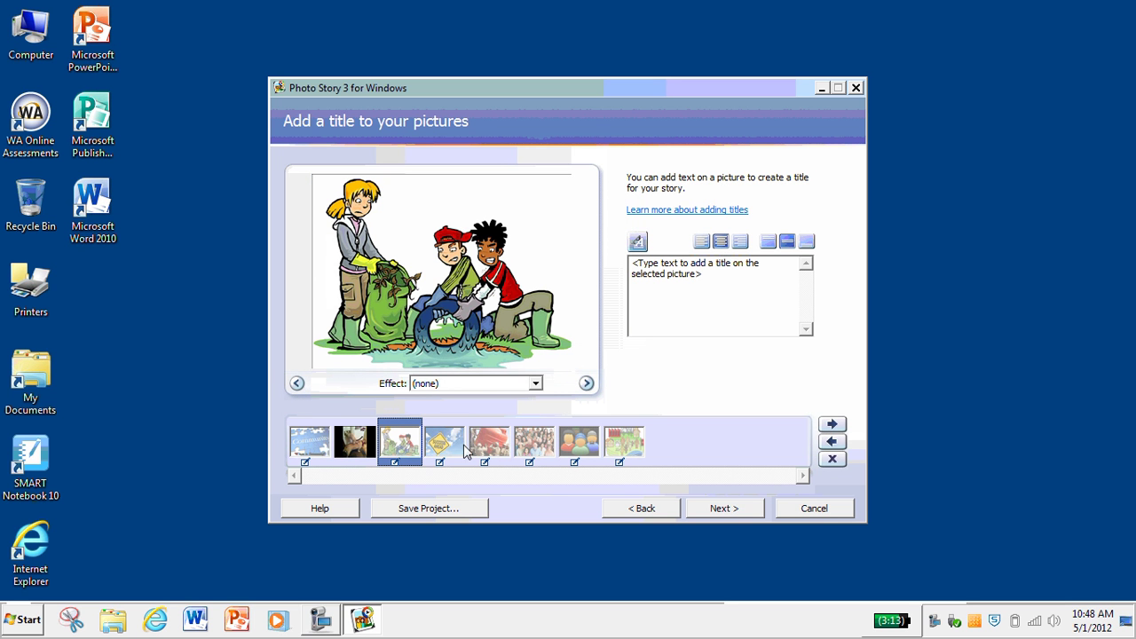
- Advance to picture narration and enter the note 'You might ask yourself "what is community"?' for the Community picture
{"action": "left_click", "coordinate": [718, 507]}
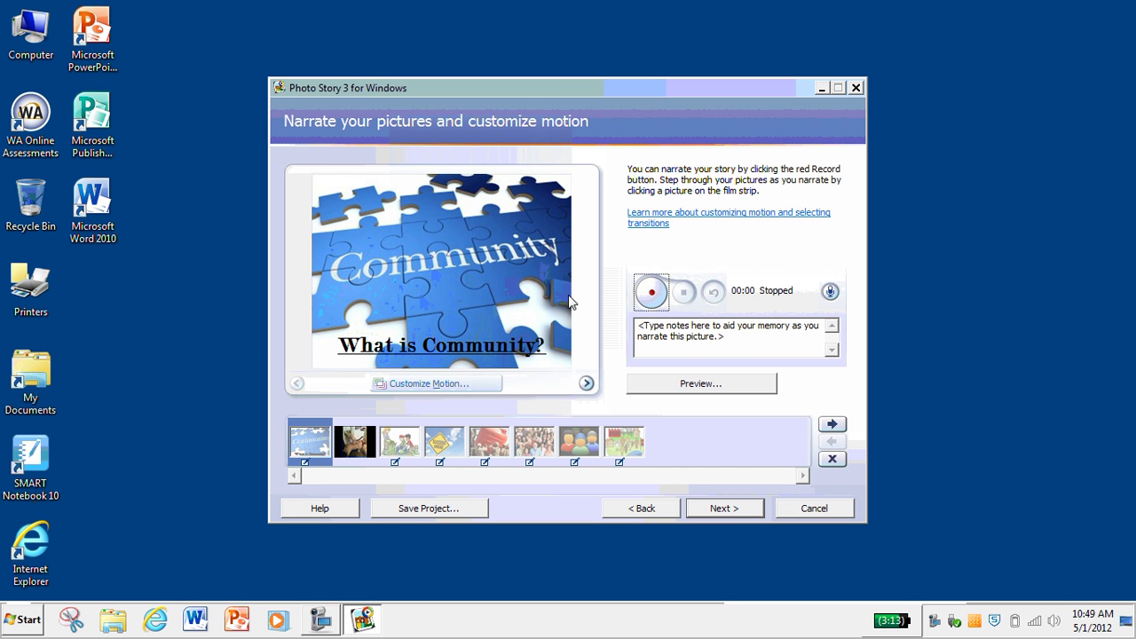
{"action": "left_click", "coordinate": [733, 337]}
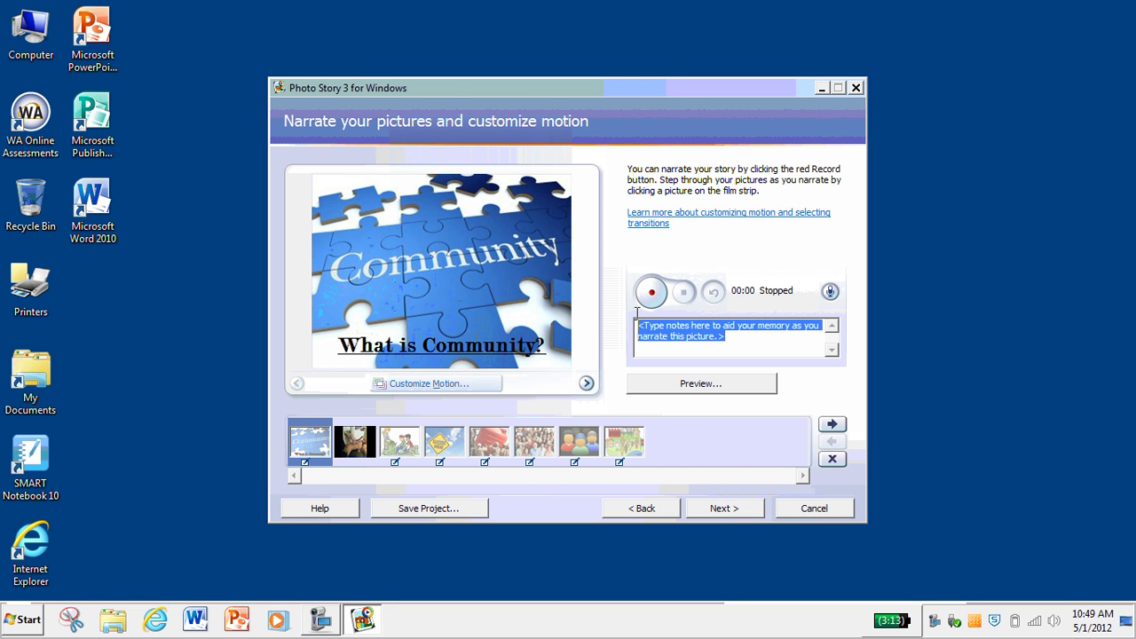
{"action": "type", "text": "You"}
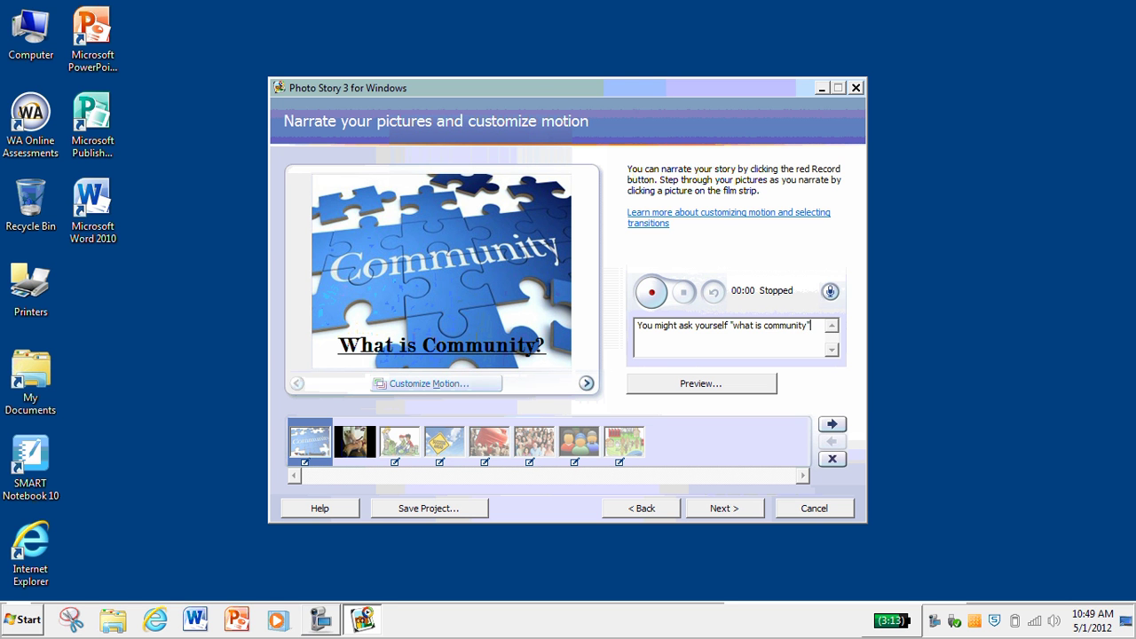
{"action": "left_click", "coordinate": [638, 354]}
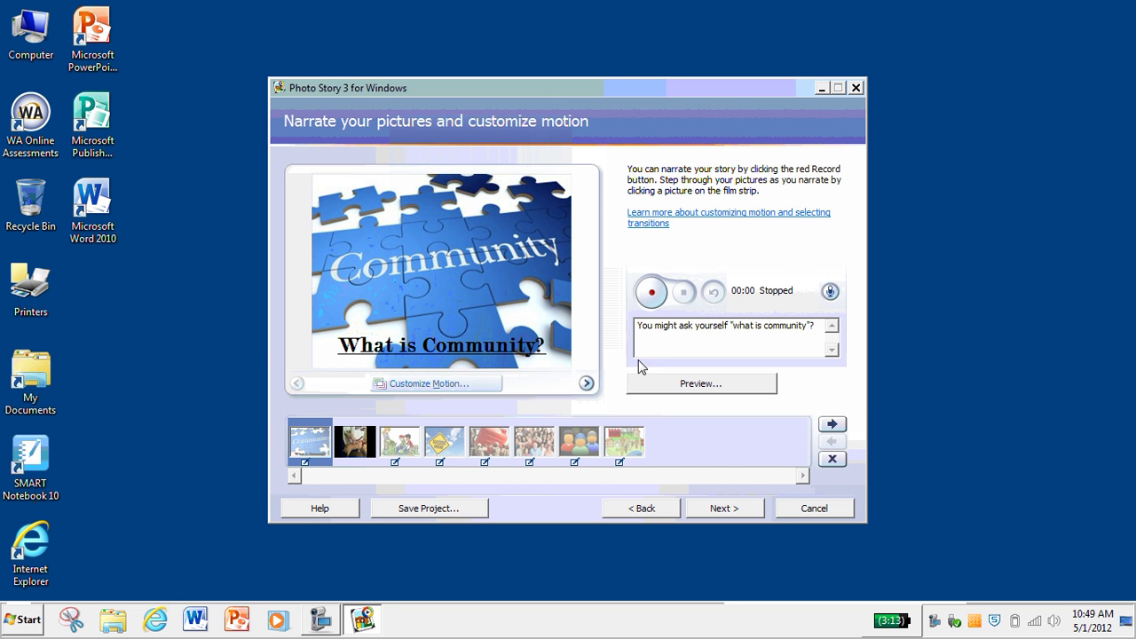
- Record about 3 seconds of narration for the Community picture and preview it
{"action": "left_click", "coordinate": [654, 290]}
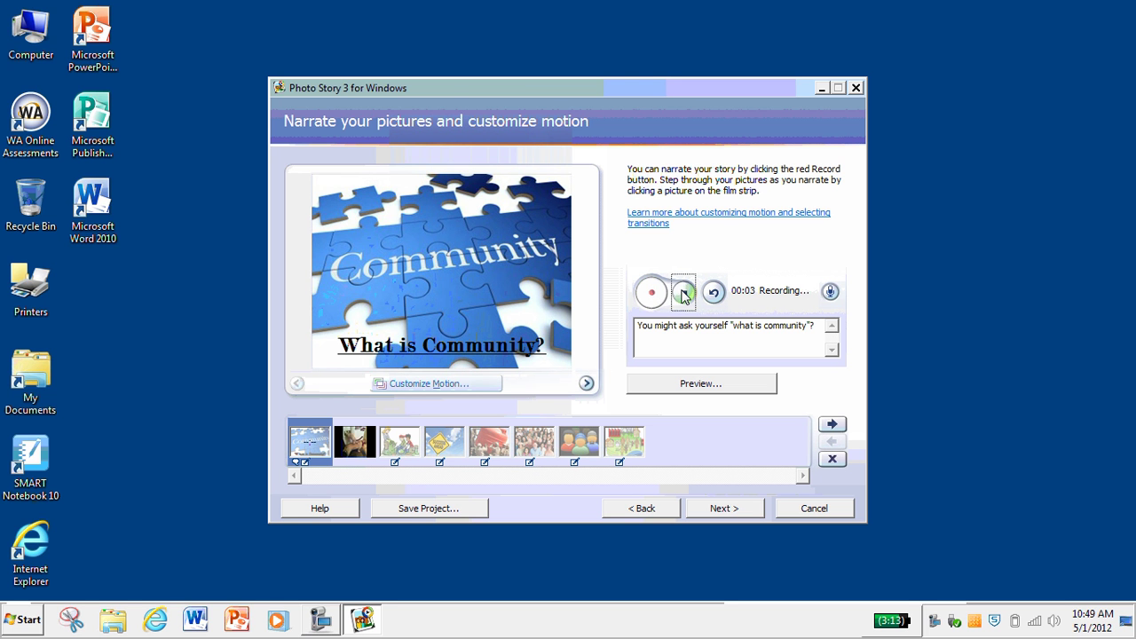
{"action": "left_click", "coordinate": [683, 292]}
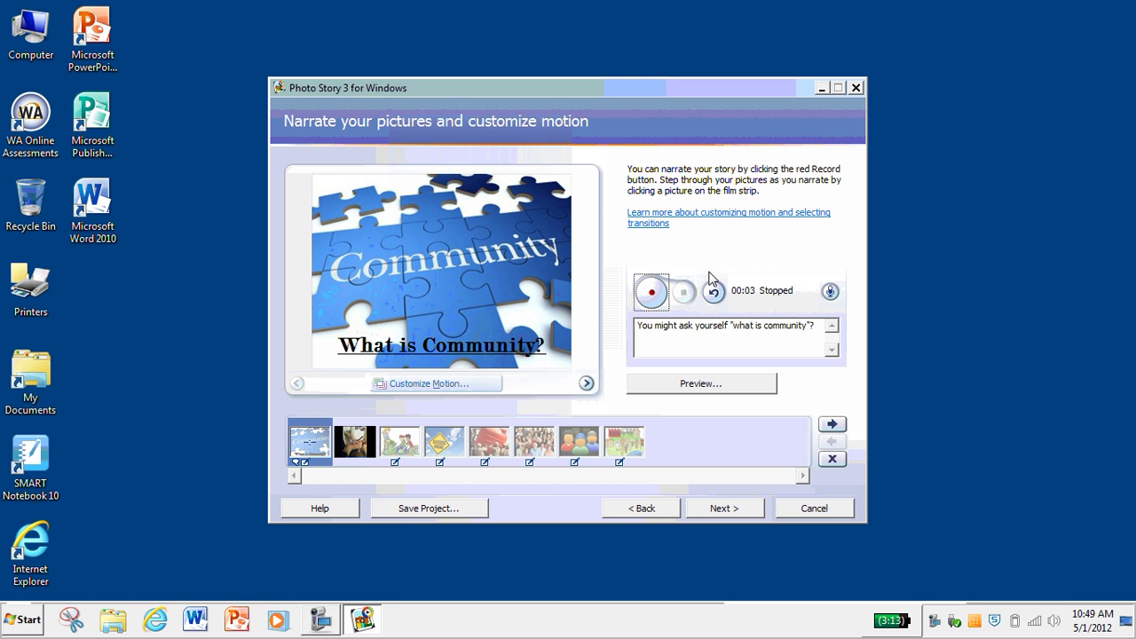
{"action": "left_click", "coordinate": [710, 385]}
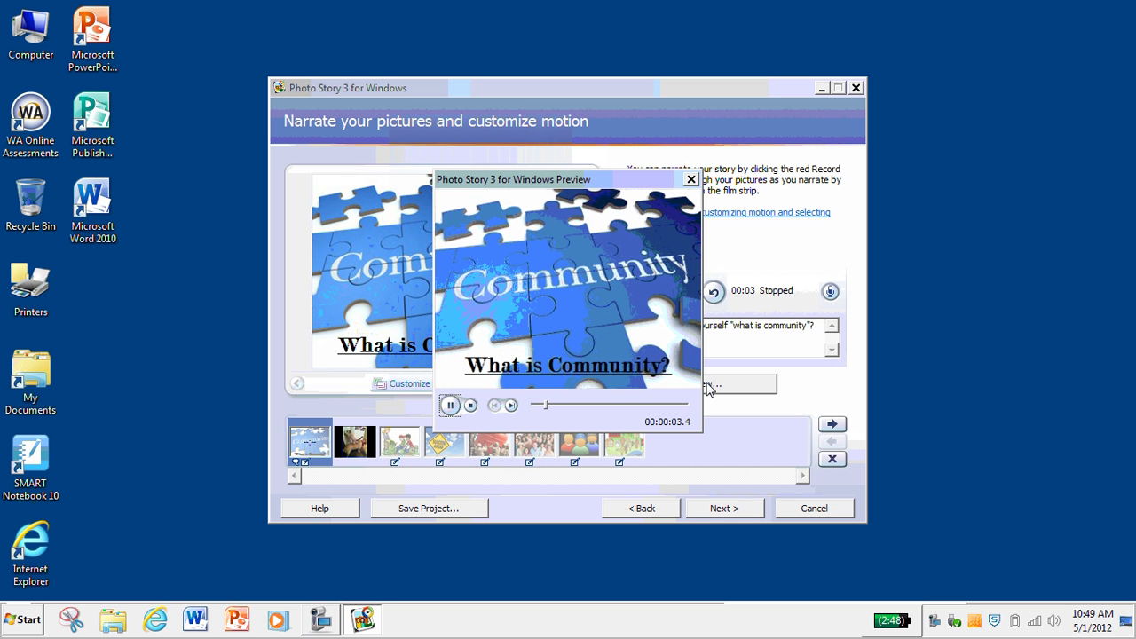
{"action": "left_click", "coordinate": [471, 405]}
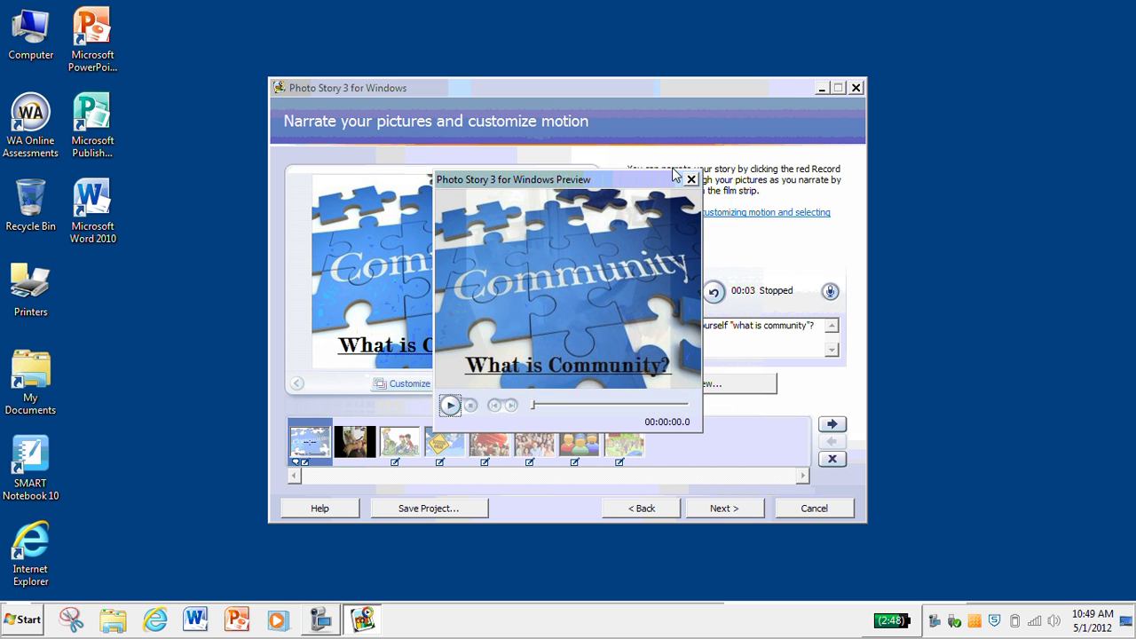
{"action": "left_click", "coordinate": [692, 180]}
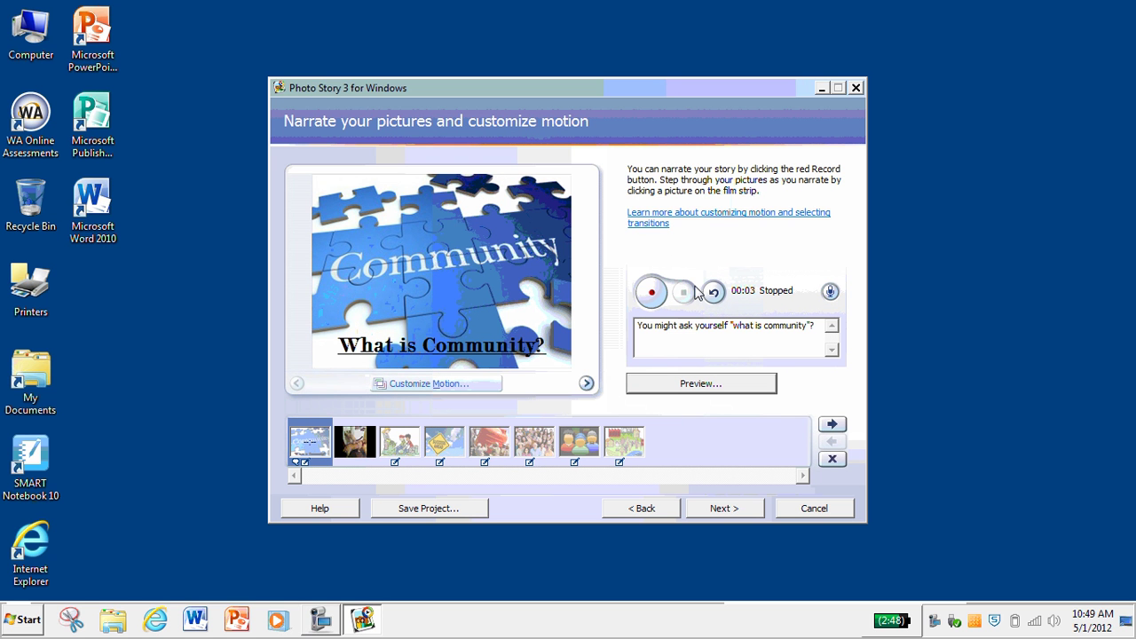
- Set the Community picture to display for 3.5 seconds, save the setting, and preview the result
{"action": "left_click", "coordinate": [427, 386]}
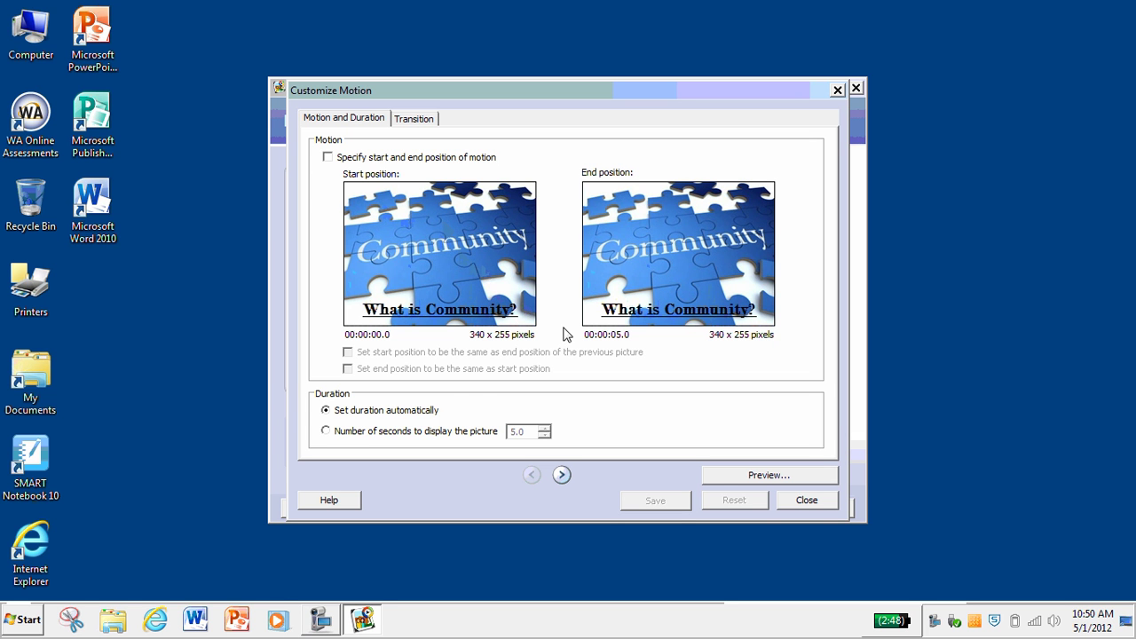
{"action": "left_click", "coordinate": [326, 432]}
{"action": "left_click", "coordinate": [679, 505]}
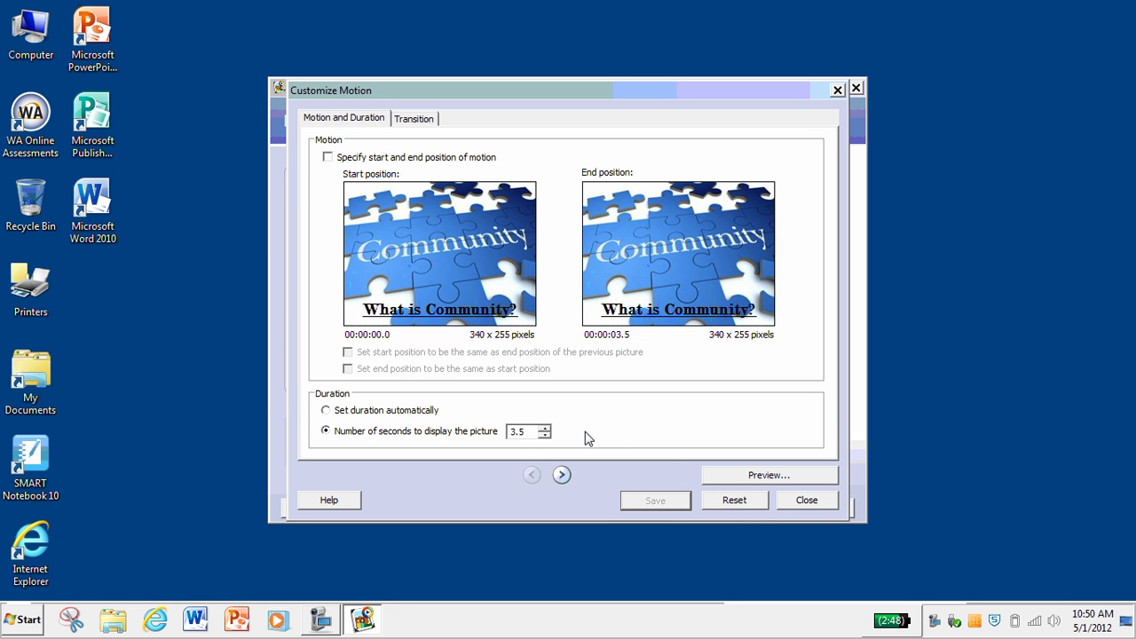
{"action": "left_click", "coordinate": [803, 502]}
{"action": "left_click", "coordinate": [655, 392]}
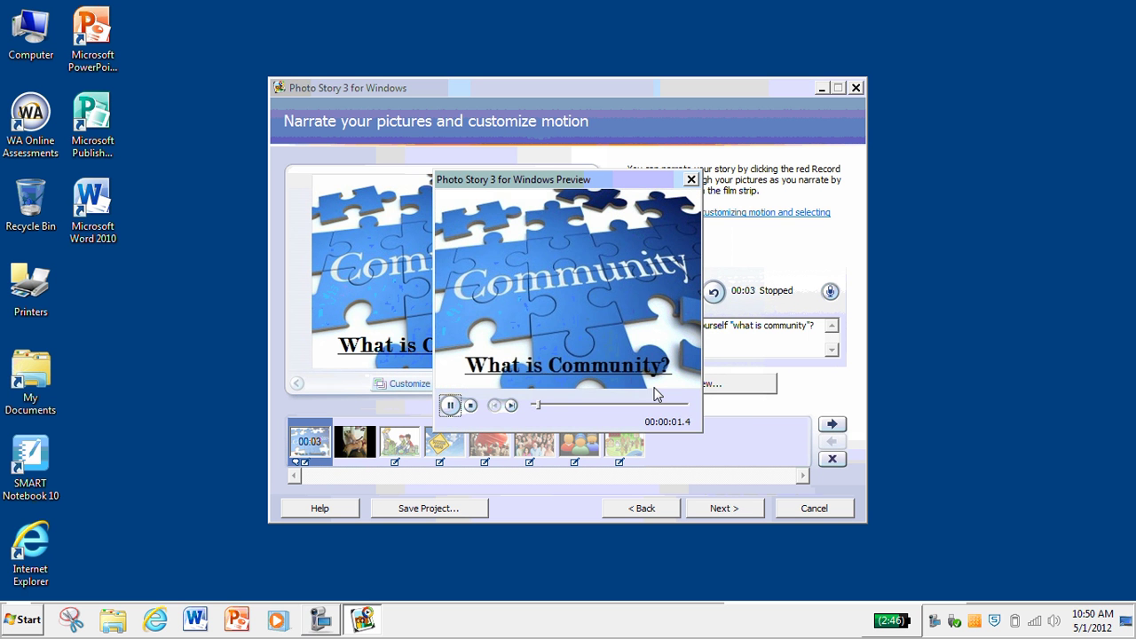
{"action": "left_click", "coordinate": [690, 179]}
- Apply the Bowtie, Vertical transition to the start of the Community picture and save it
{"action": "left_click", "coordinate": [467, 386]}
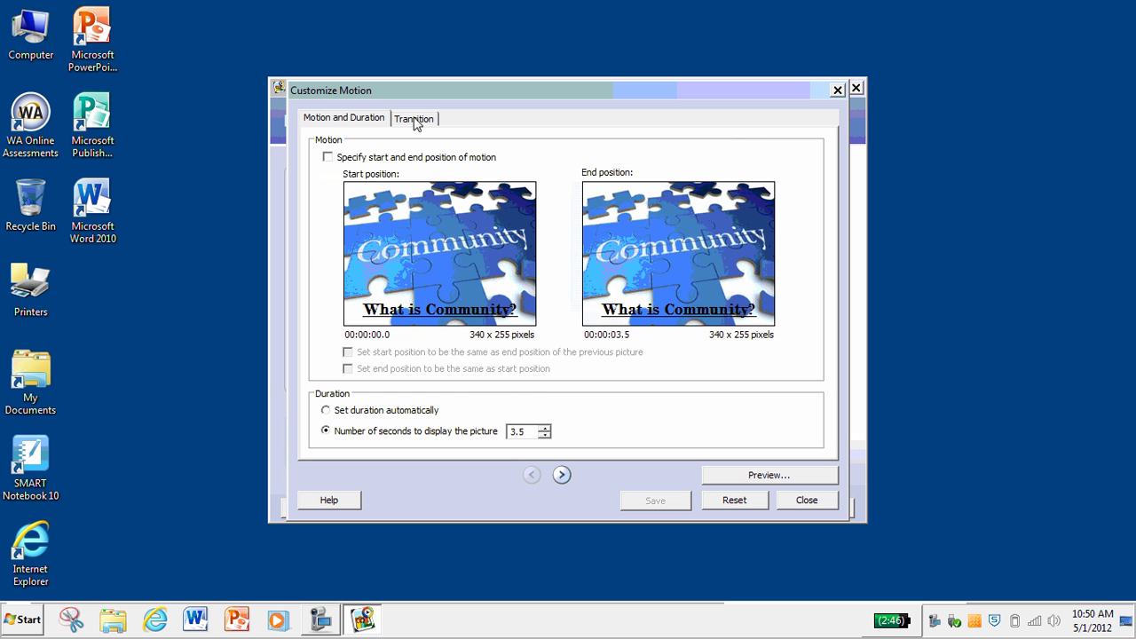
{"action": "left_click", "coordinate": [414, 119]}
{"action": "left_click", "coordinate": [471, 299]}
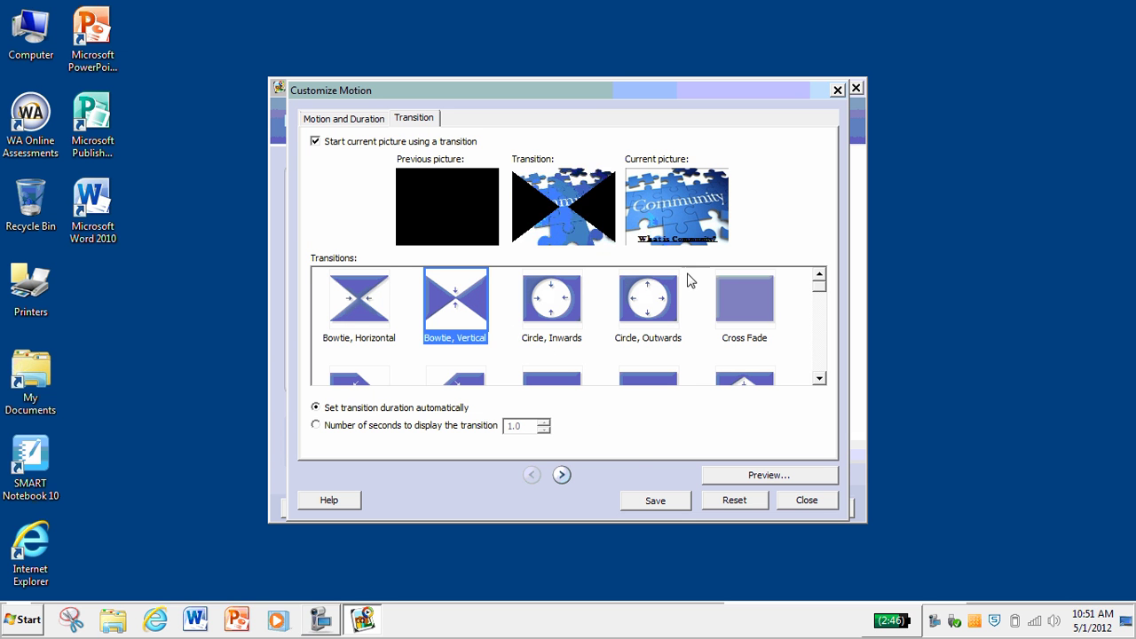
{"action": "left_click", "coordinate": [684, 500]}
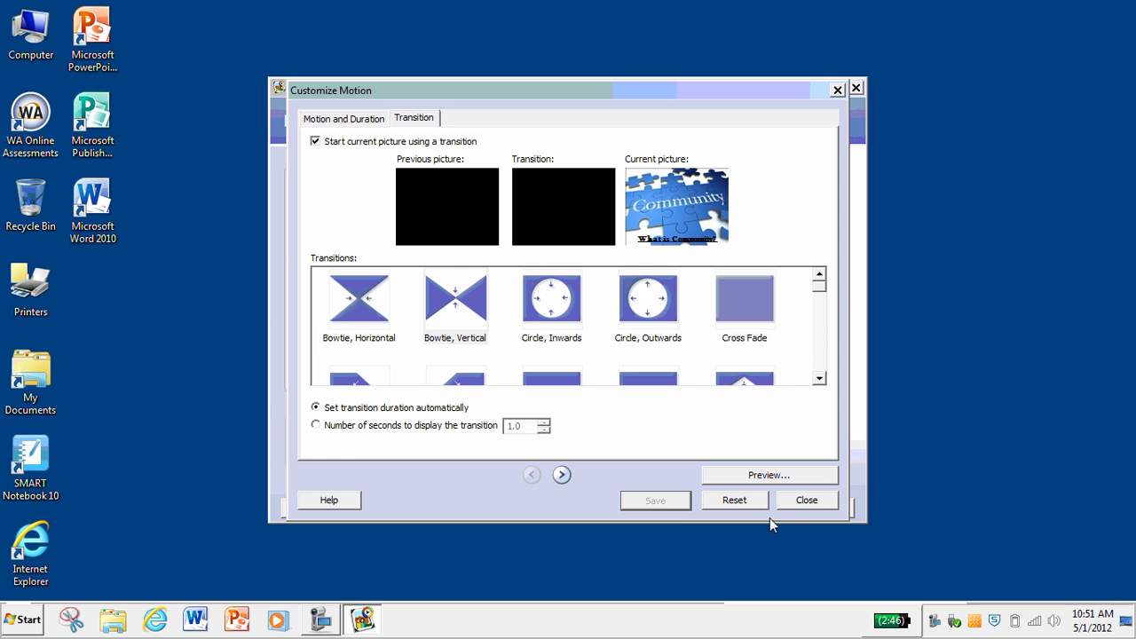
{"action": "left_click", "coordinate": [787, 503]}
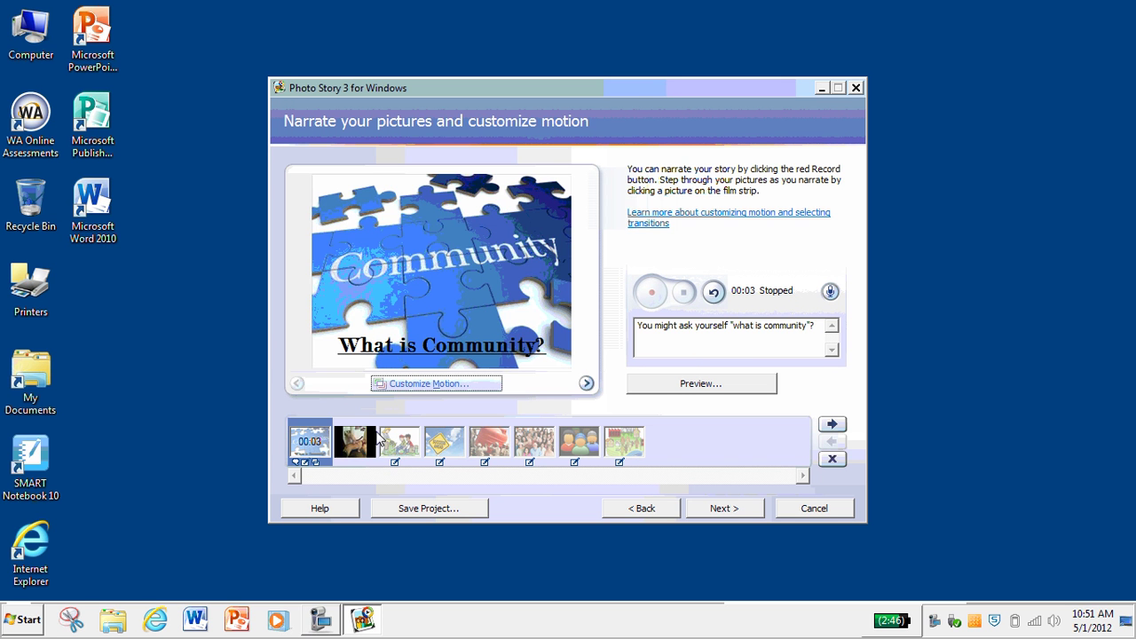
- Enter the narration note "A community is when people support each other." for the cat and dog picture
{"action": "left_click", "coordinate": [355, 442]}
{"action": "left_click", "coordinate": [722, 342]}
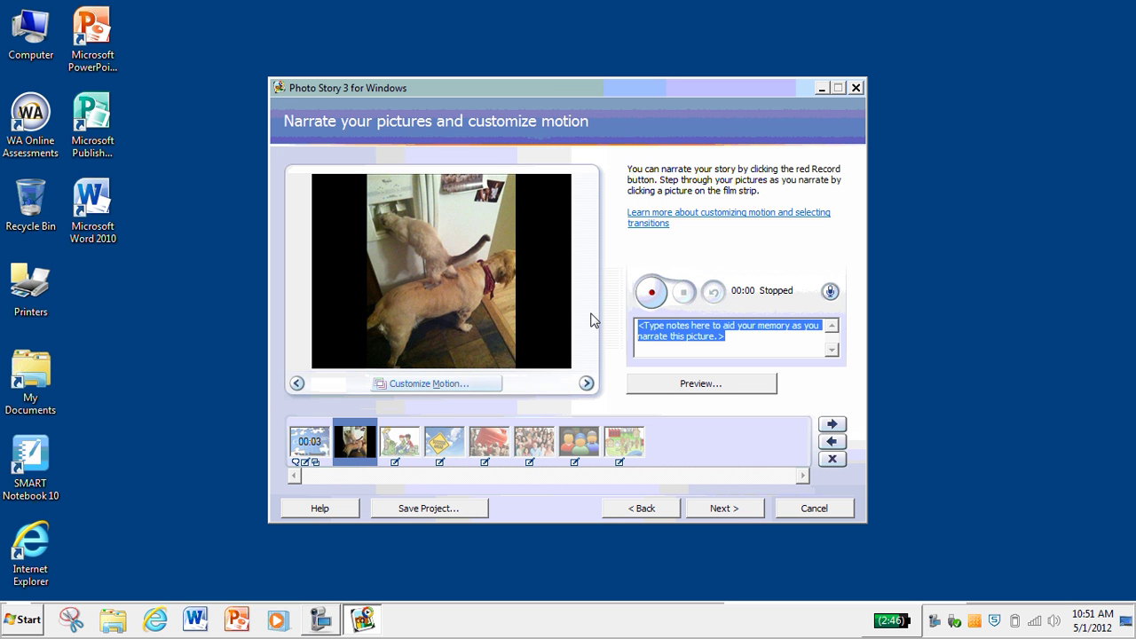
{"action": "type", "text": "A community is when people"}
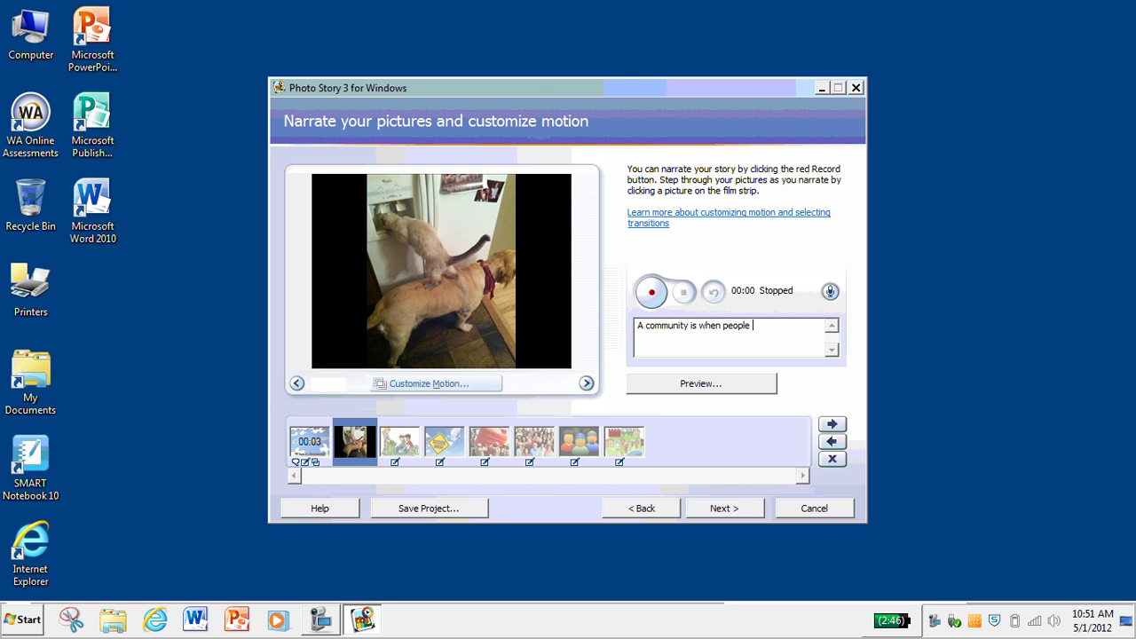
{"action": "type", "text": "ther."}
- Record about 4 seconds of narration for the cat and dog picture and preview the story from there
{"action": "left_click", "coordinate": [655, 293]}
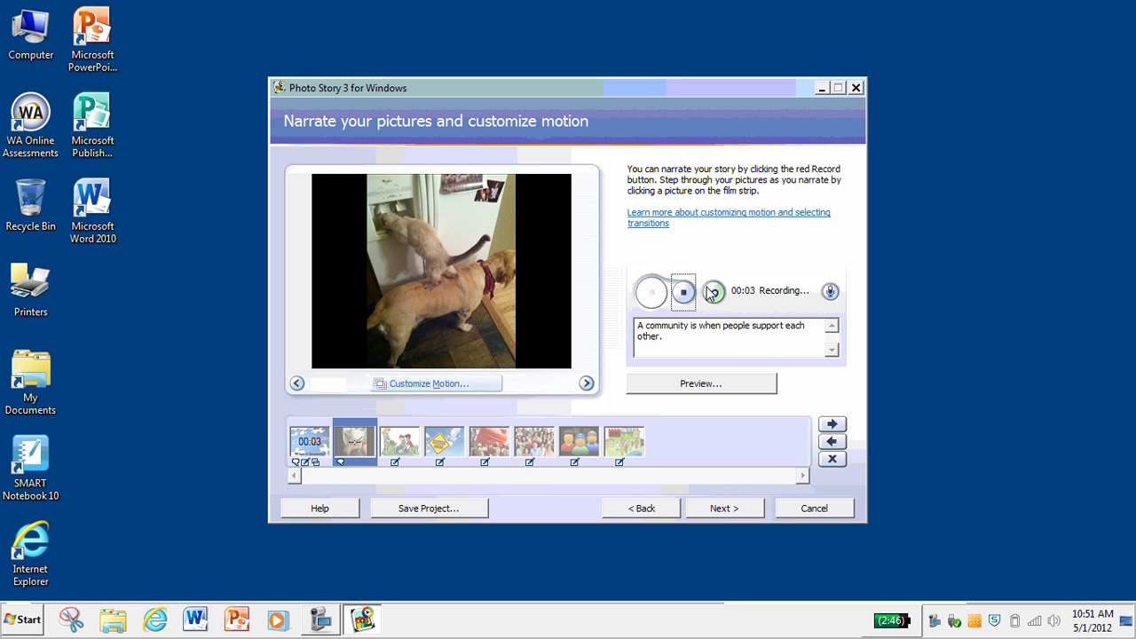
{"action": "left_click", "coordinate": [683, 293]}
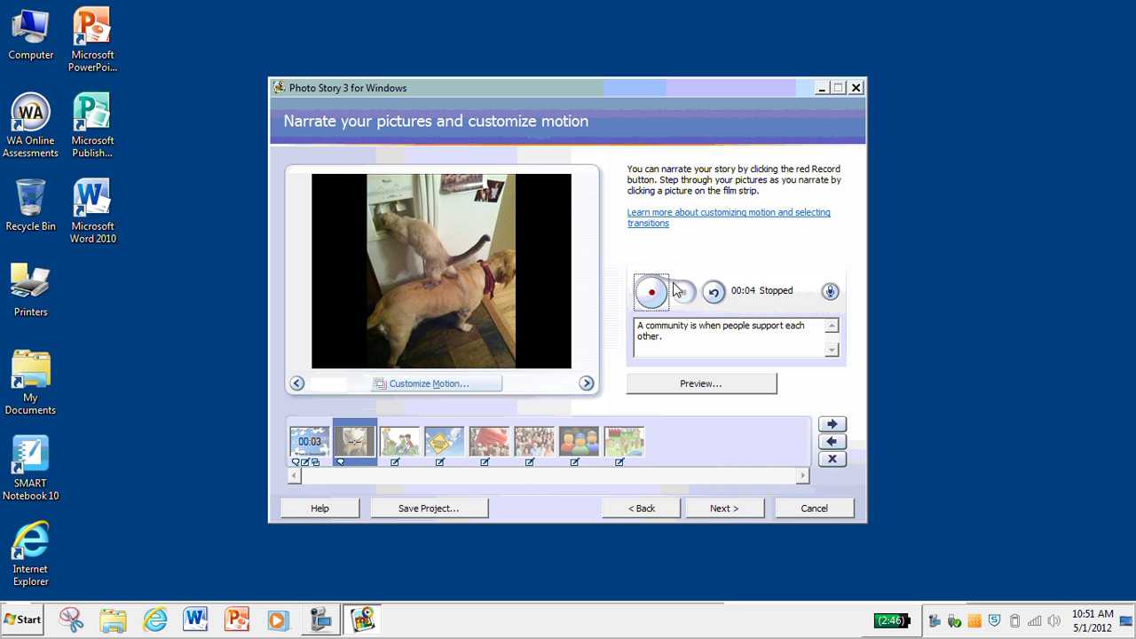
{"action": "left_click", "coordinate": [672, 385]}
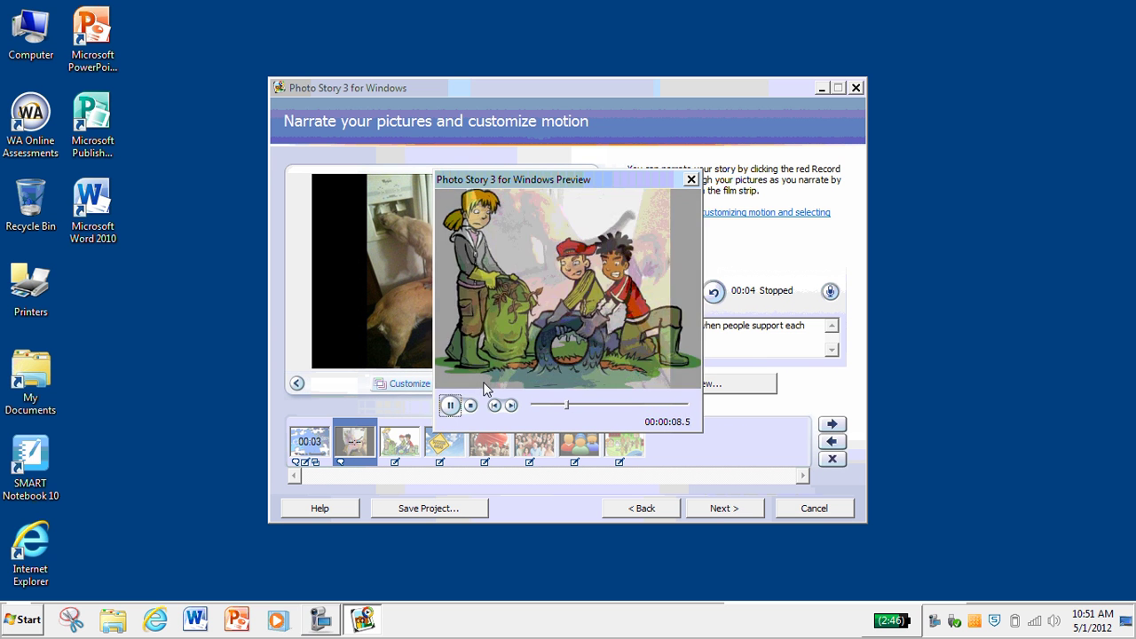
{"action": "left_click", "coordinate": [471, 405]}
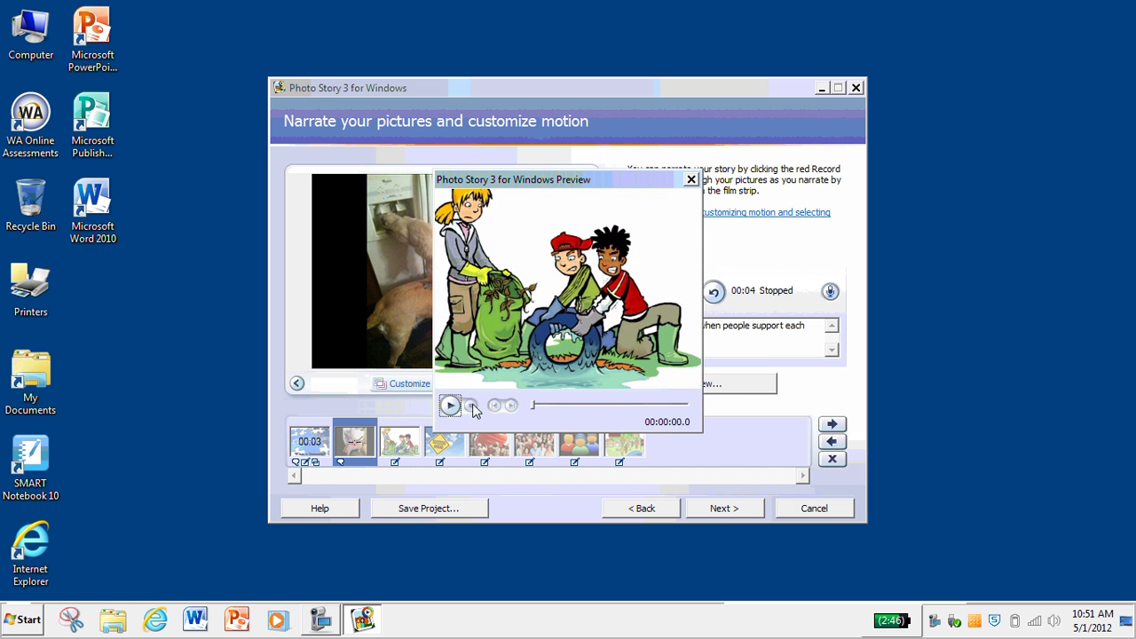
{"action": "left_click", "coordinate": [692, 180]}
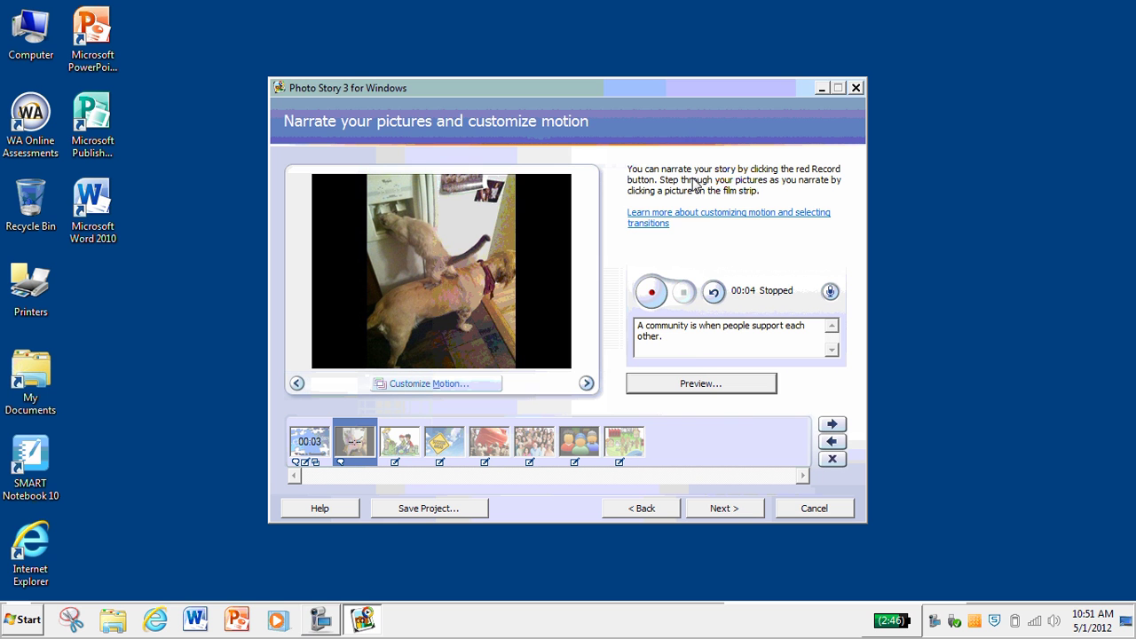
- Delete the cat and dog picture's narration and record a new take for it
{"action": "left_click", "coordinate": [716, 296]}
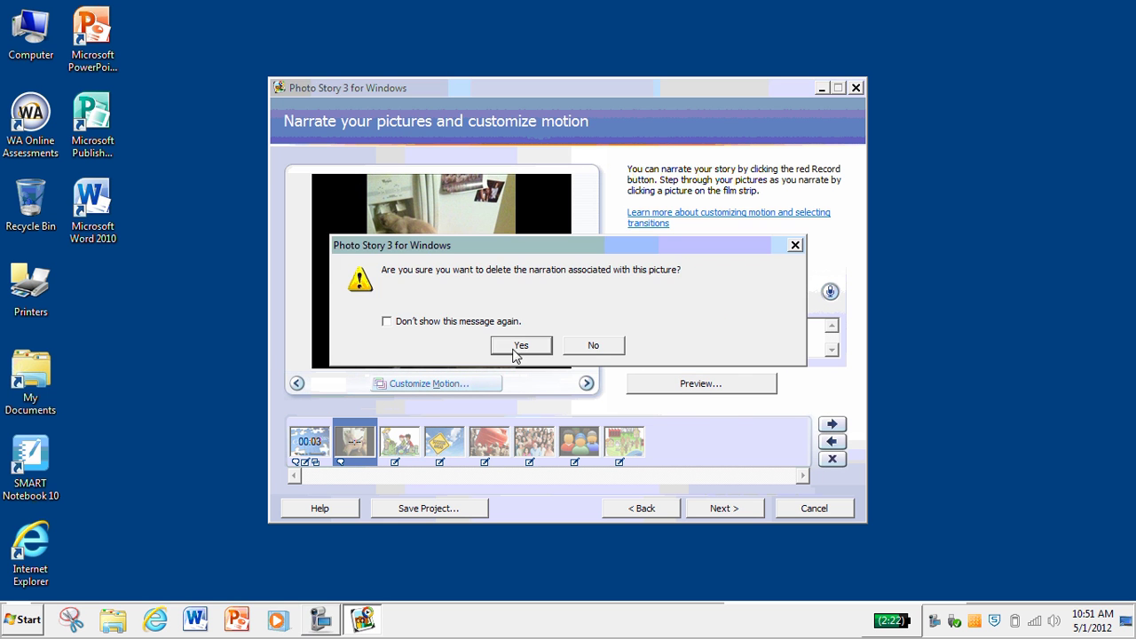
{"action": "left_click", "coordinate": [514, 350]}
{"action": "left_click", "coordinate": [657, 295]}
{"action": "left_click", "coordinate": [682, 296]}
- Discard the current narration of the cat and dog picture and re-record about 3 seconds of narration
{"action": "left_click", "coordinate": [714, 293]}
{"action": "left_click", "coordinate": [531, 346]}
{"action": "left_click", "coordinate": [650, 291]}
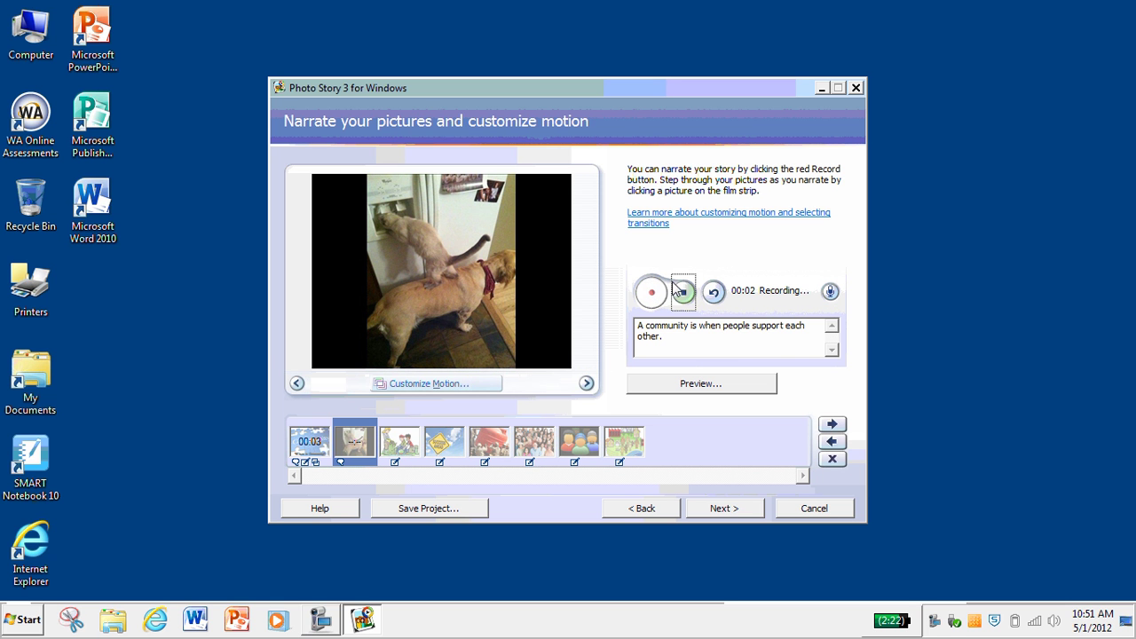
{"action": "left_click", "coordinate": [680, 290]}
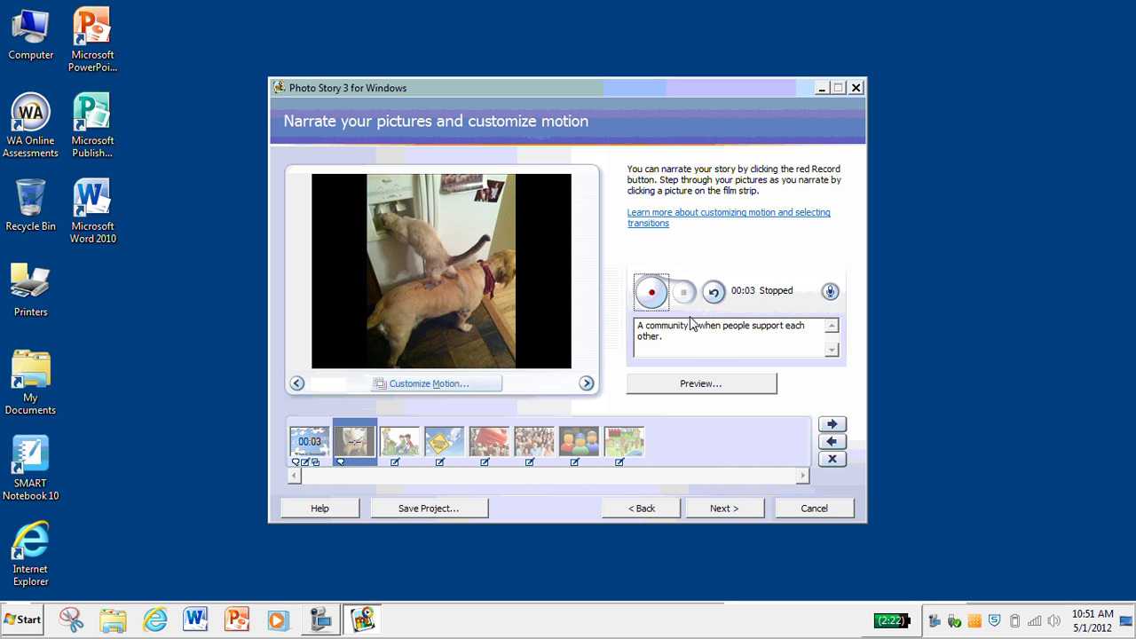
- Preview the story from the cat and dog picture, then close the preview
{"action": "left_click", "coordinate": [685, 383]}
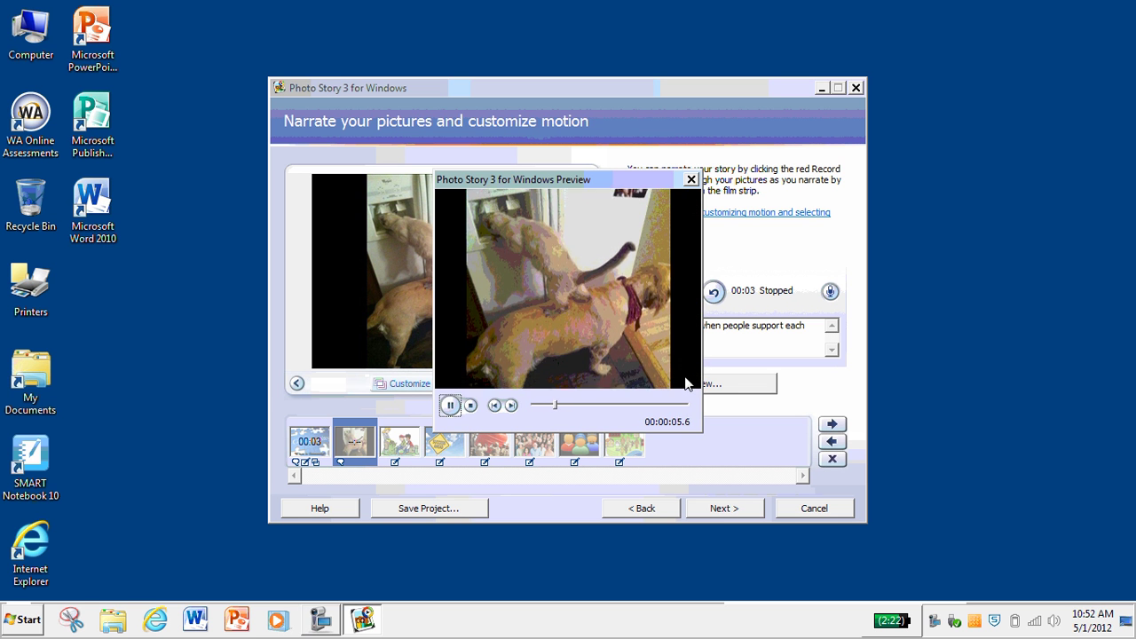
{"action": "left_click", "coordinate": [470, 406]}
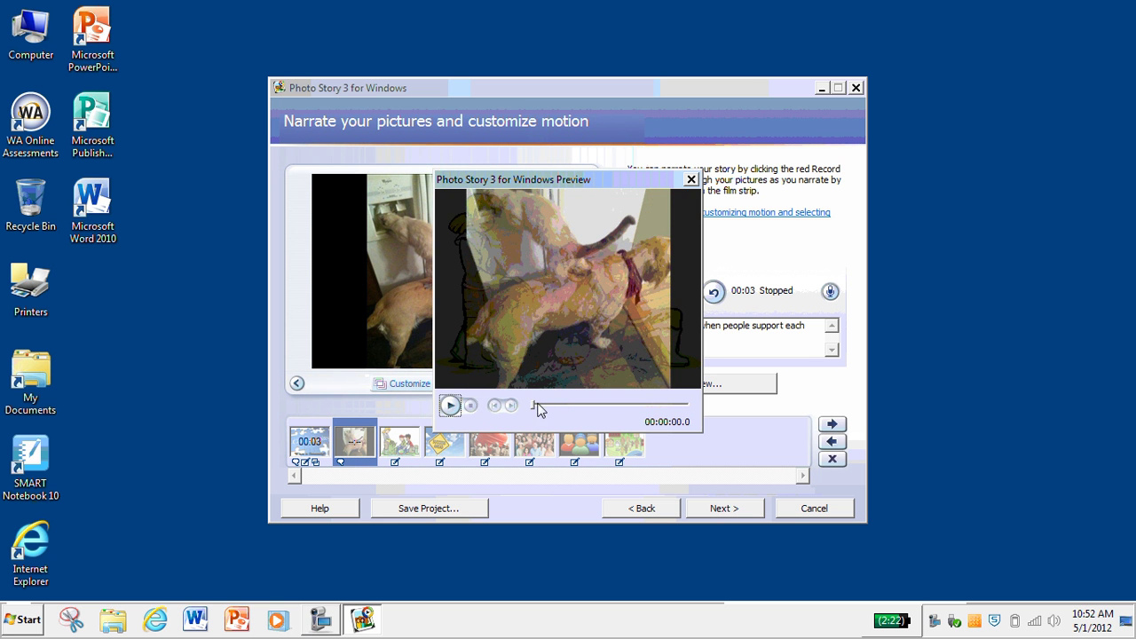
{"action": "left_click", "coordinate": [692, 180]}
- Record about 5 seconds of narration for the cartoon picture of three kids cleaning up
{"action": "left_click", "coordinate": [412, 455]}
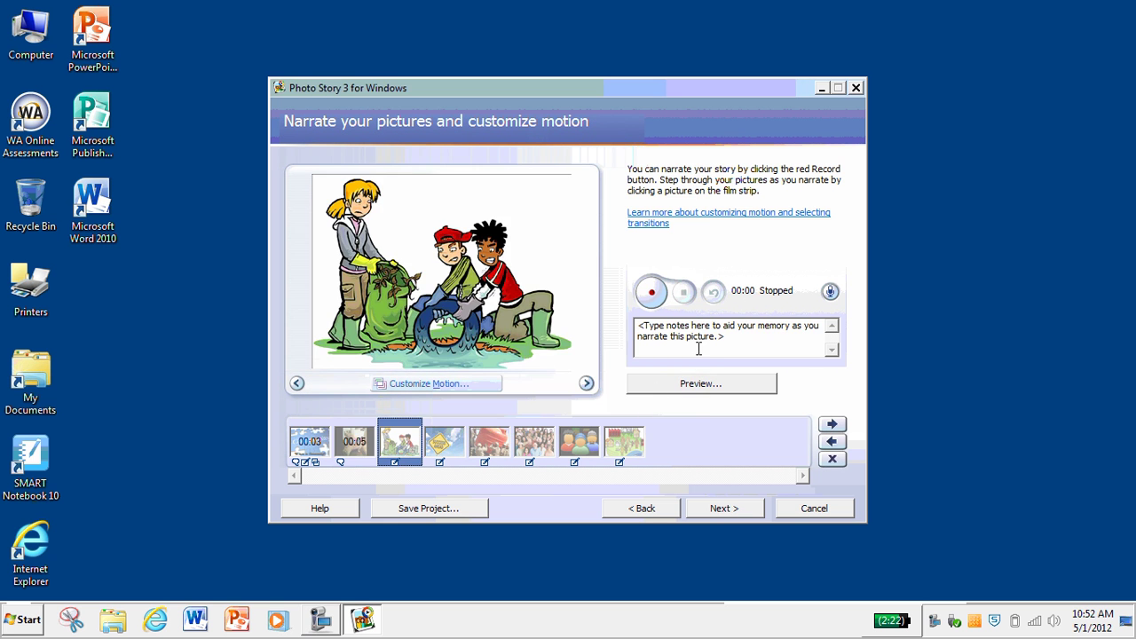
{"action": "left_click", "coordinate": [653, 294]}
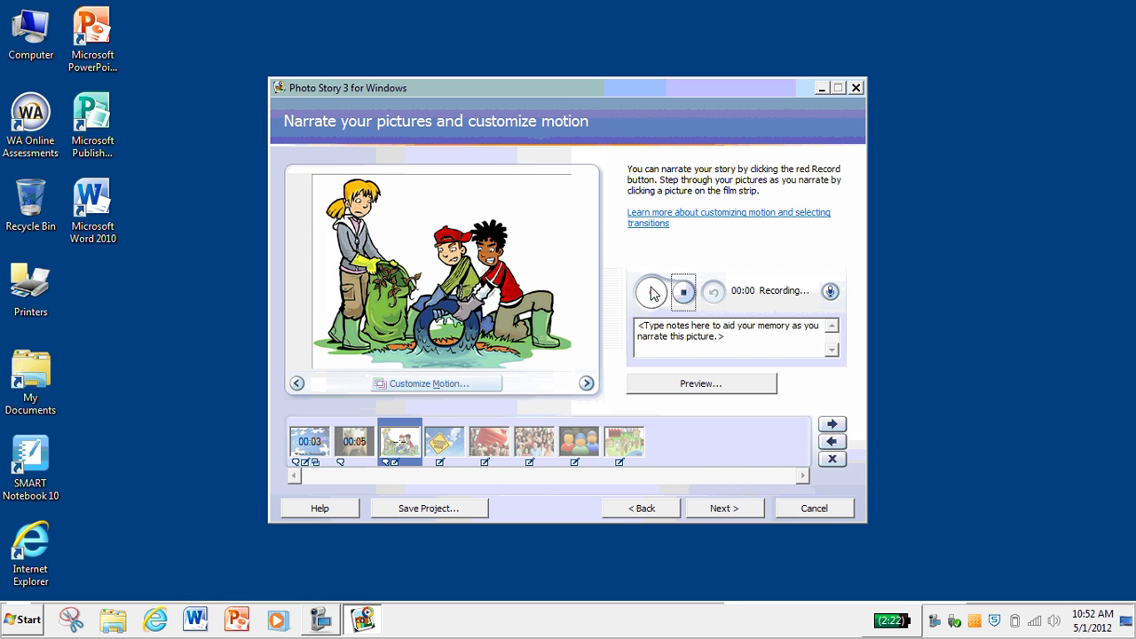
{"action": "left_click", "coordinate": [682, 294]}
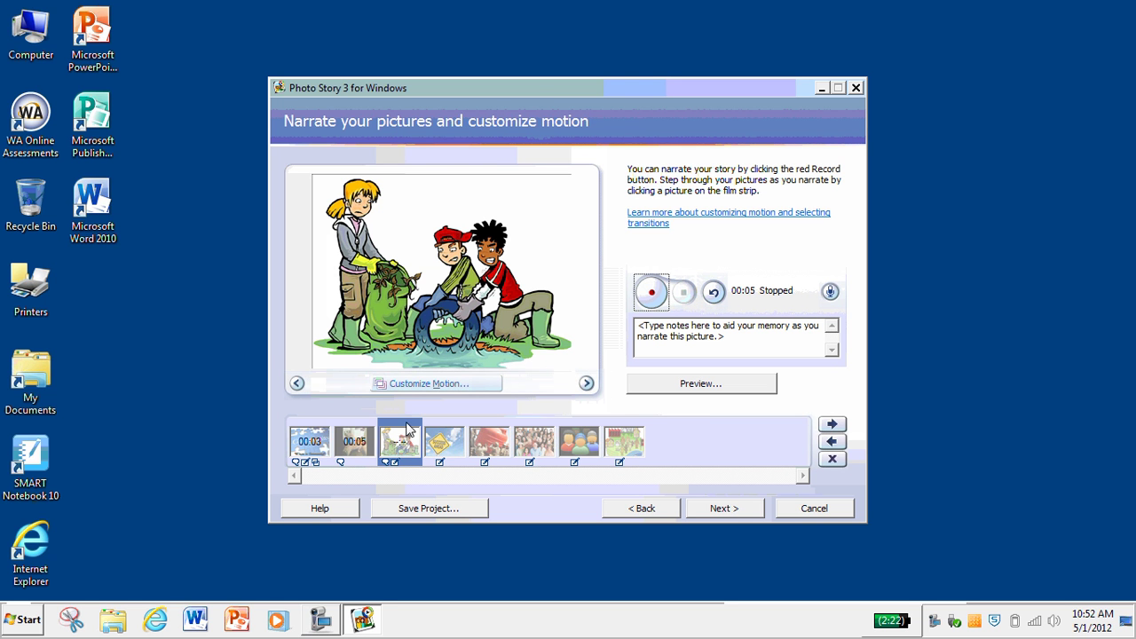
- Preview the story from the Community picture through the cleanup cartoon, then close the preview
{"action": "left_click", "coordinate": [327, 444]}
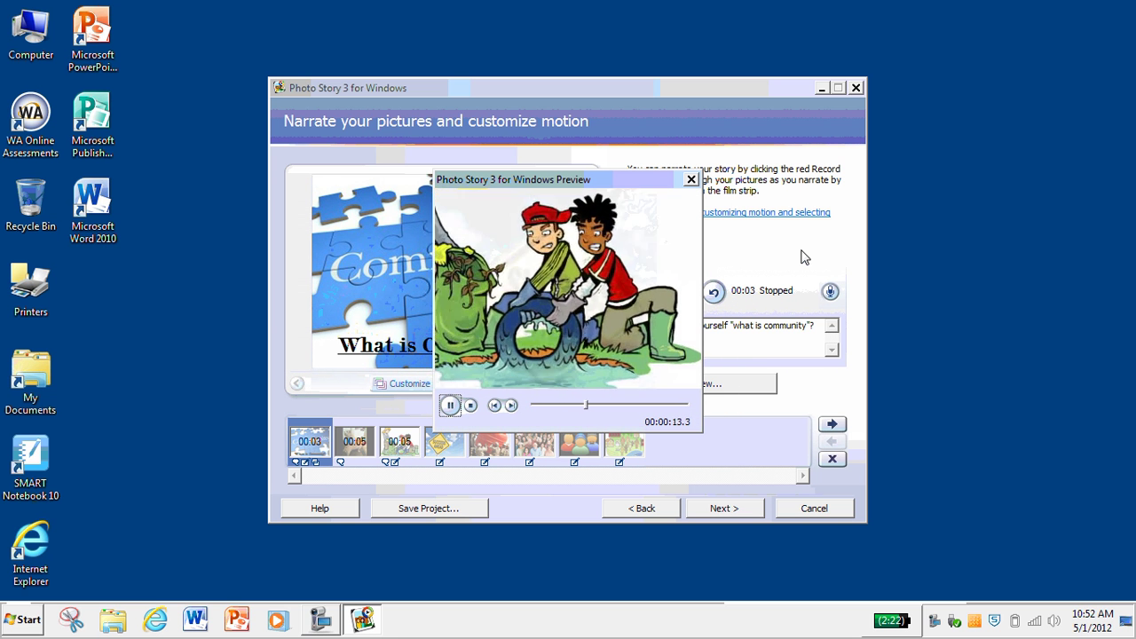
{"action": "left_click", "coordinate": [470, 405]}
{"action": "left_click", "coordinate": [691, 179]}
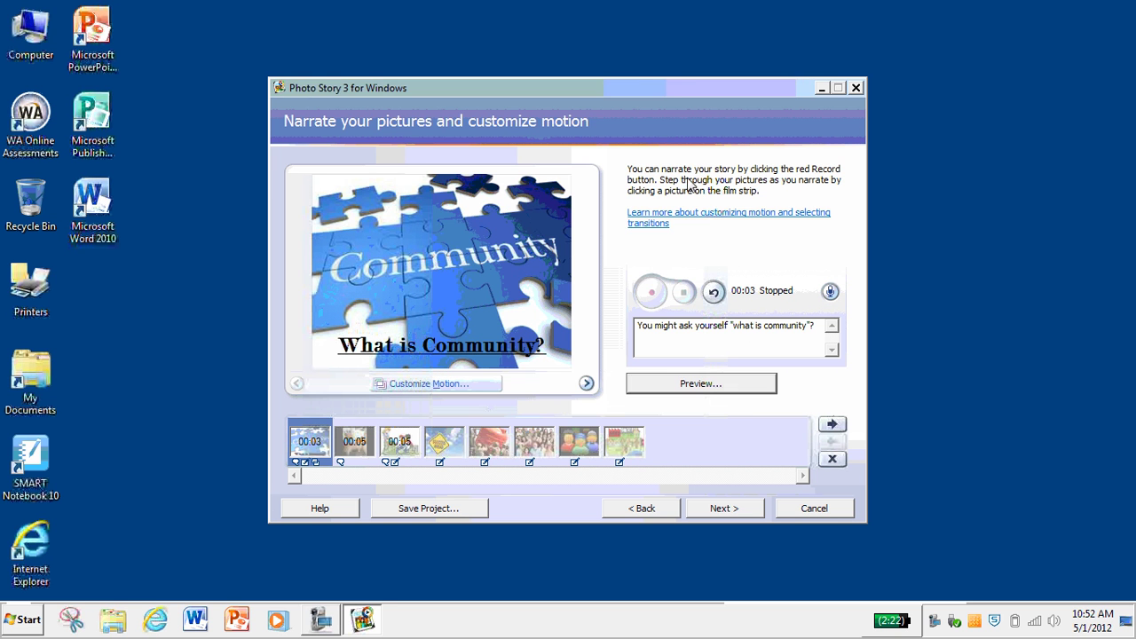
{"action": "left_click", "coordinate": [321, 619]}
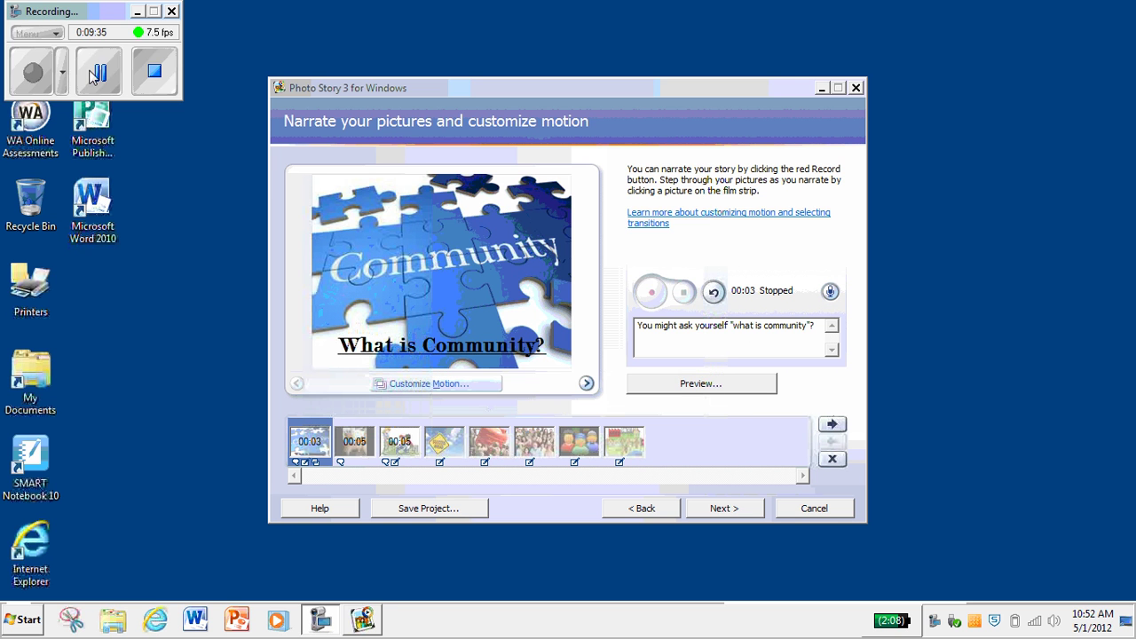
{"action": "left_click", "coordinate": [139, 10]}
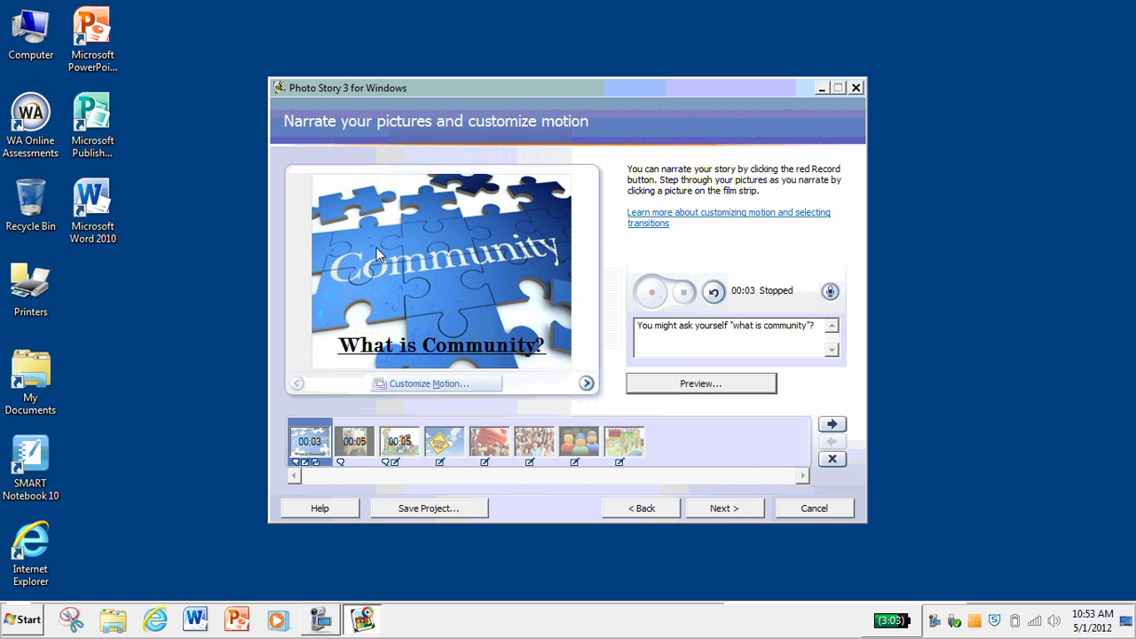
- Set the cat and dog picture to display for 3.5 seconds and save the setting
{"action": "left_click", "coordinate": [353, 444]}
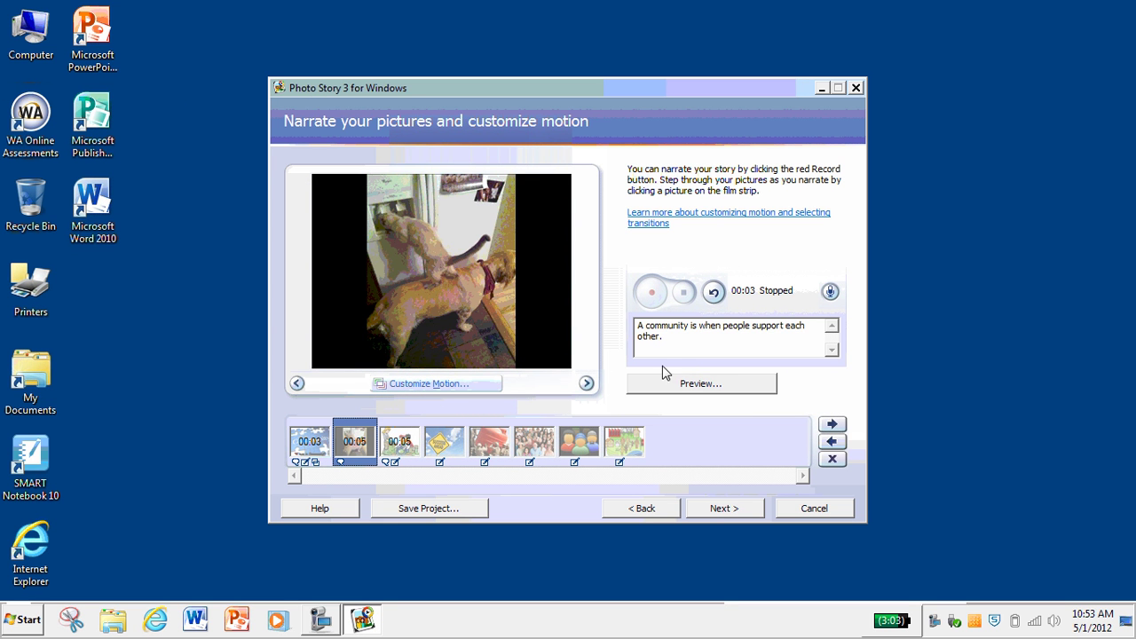
{"action": "left_click", "coordinate": [428, 385]}
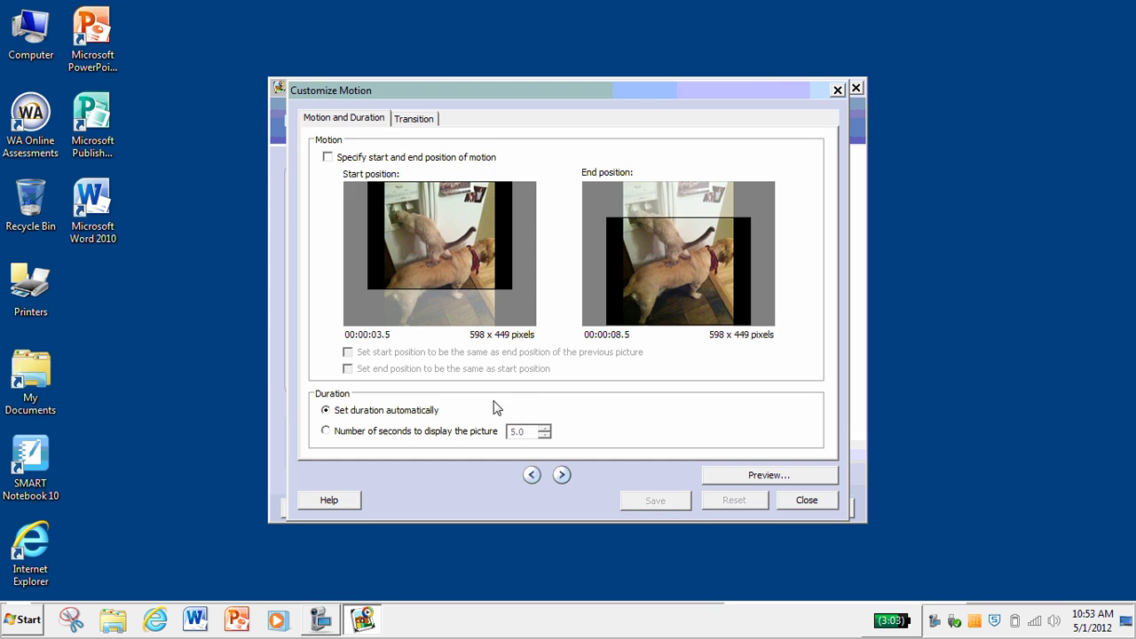
{"action": "left_click", "coordinate": [326, 432]}
{"action": "left_click", "coordinate": [545, 435]}
{"action": "left_click", "coordinate": [545, 435]}
{"action": "left_click", "coordinate": [677, 503]}
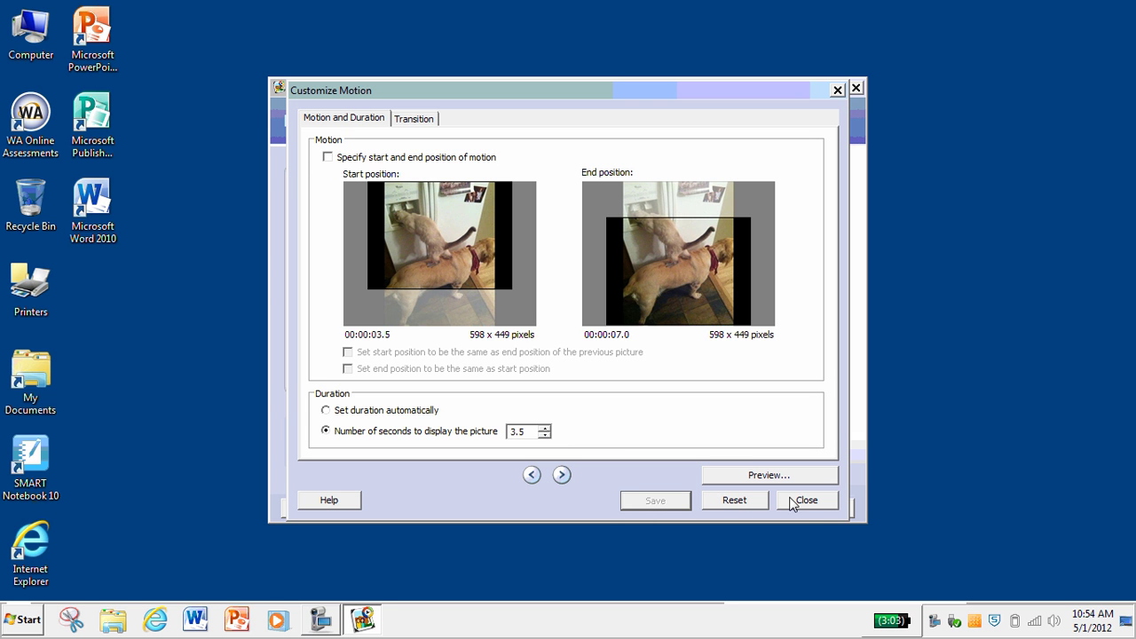
- Apply the Circle, Outwards transition to the start of the cat and dog picture, save it, and close the motion settings
{"action": "left_click", "coordinate": [400, 122]}
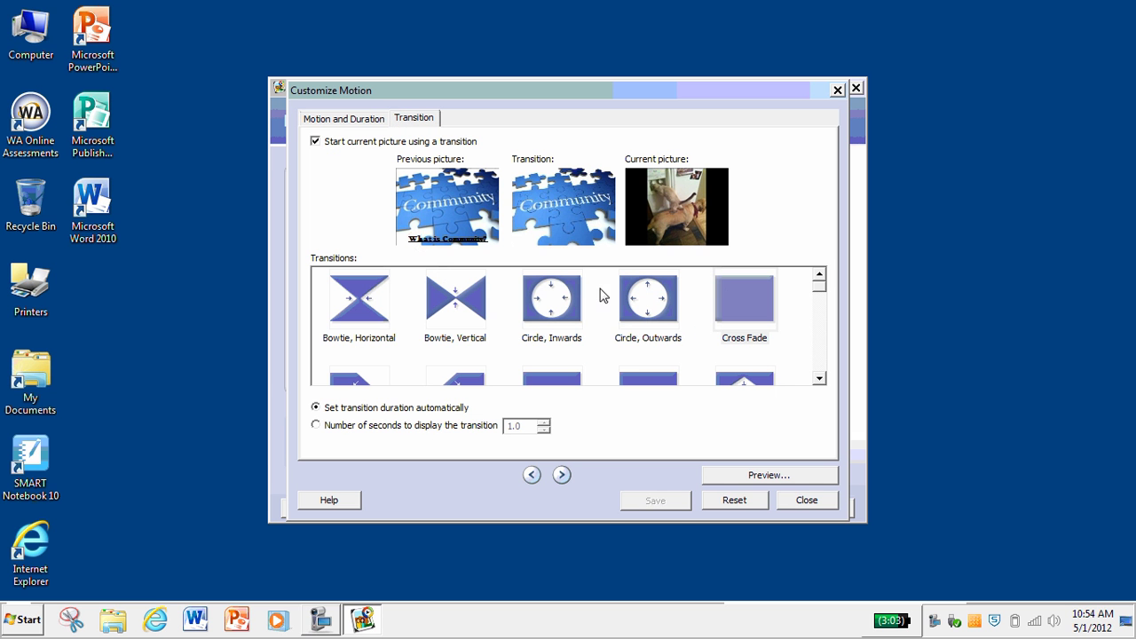
{"action": "left_click", "coordinate": [657, 300]}
{"action": "left_click", "coordinate": [682, 502]}
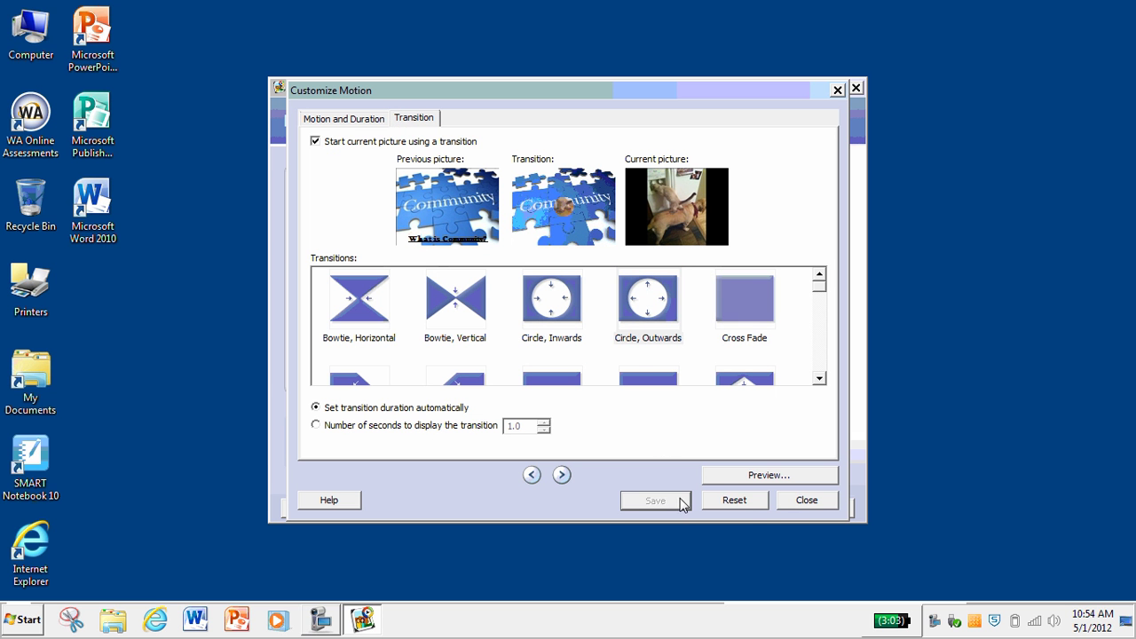
{"action": "left_click", "coordinate": [786, 503]}
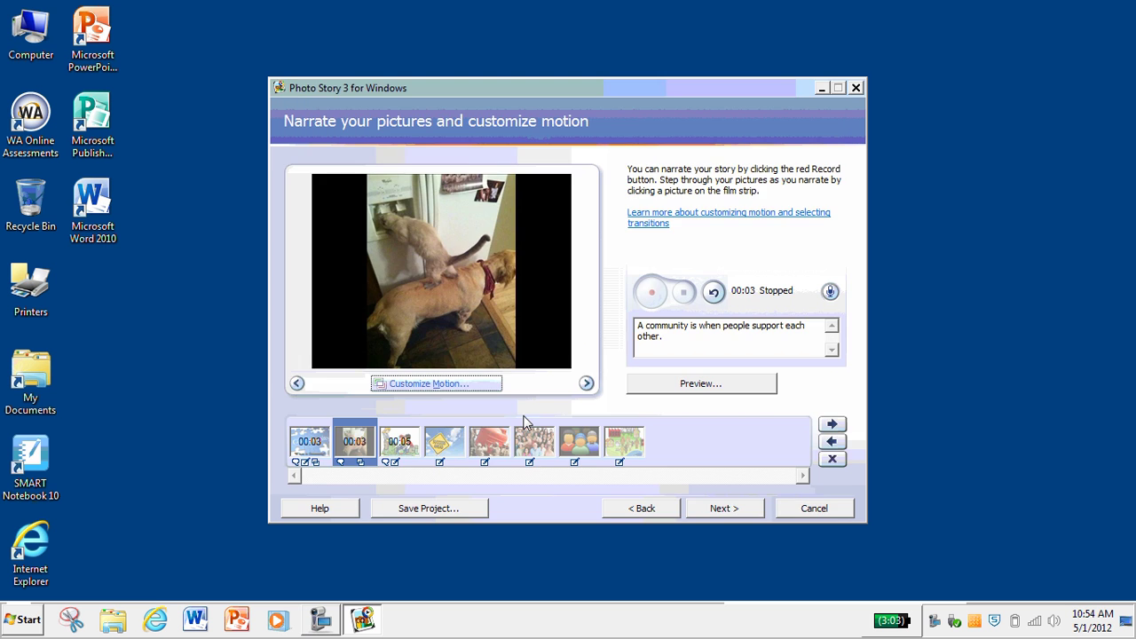
- Specify custom motion for the cleanup cartoon and shrink its start position frame to about 1270 x 953 pixels around the upper-left area
{"action": "left_click", "coordinate": [401, 441]}
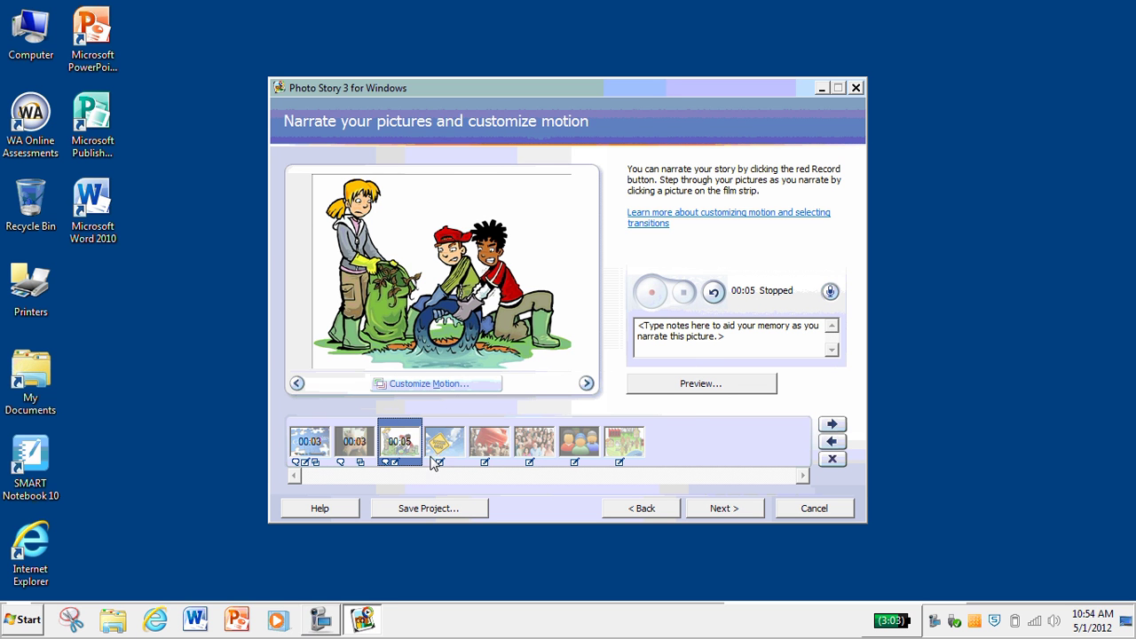
{"action": "left_click", "coordinate": [436, 384]}
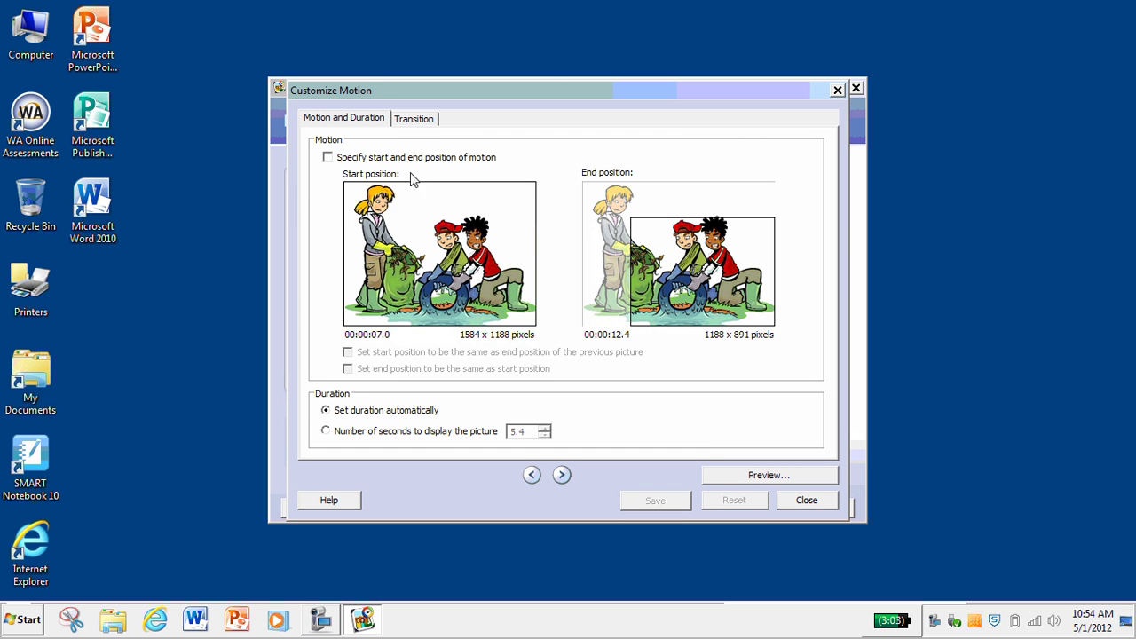
{"action": "left_click", "coordinate": [328, 158]}
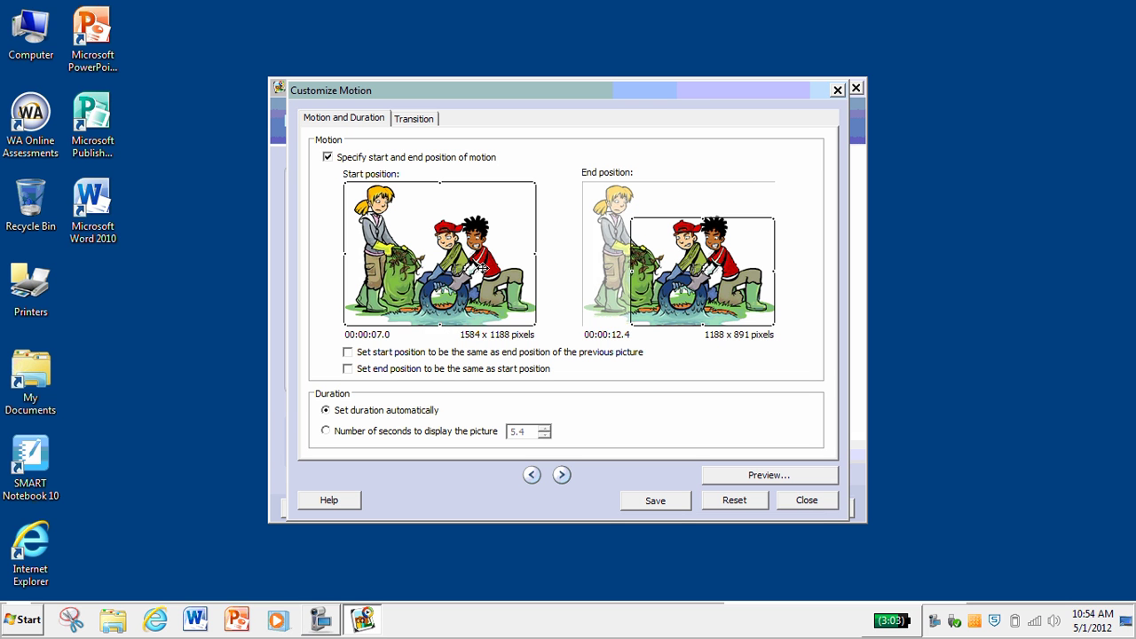
{"action": "left_click_drag", "start_coordinate": [534, 325], "coordinate": [498, 296]}
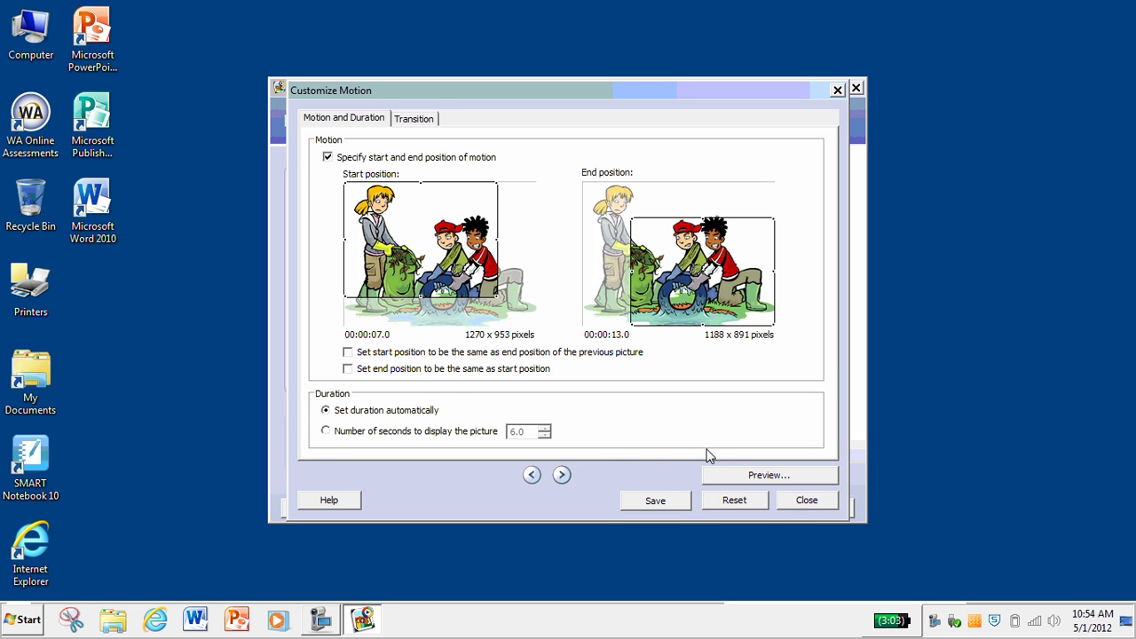
- Set a manual display time of about 5 seconds for the cleanup cartoon, save it, and close the motion settings
{"action": "left_click", "coordinate": [327, 432]}
{"action": "left_click", "coordinate": [545, 435]}
{"action": "left_click", "coordinate": [680, 504]}
{"action": "left_click", "coordinate": [803, 504]}
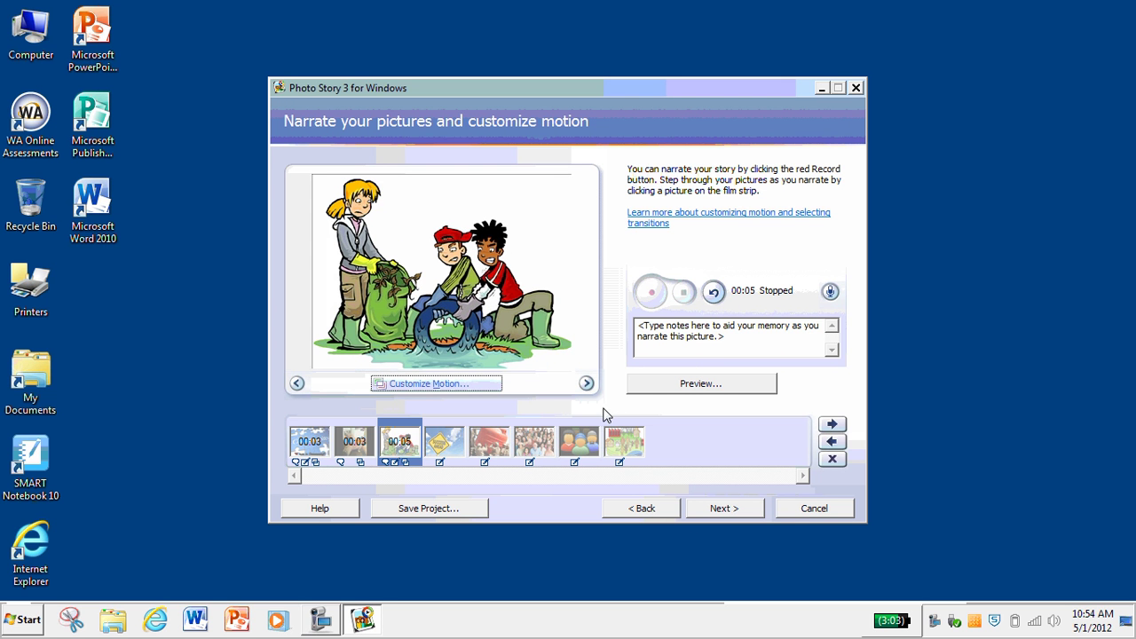
- Preview the story from the Community picture to check the new durations, transition and motion, then close the preview
{"action": "left_click", "coordinate": [300, 451]}
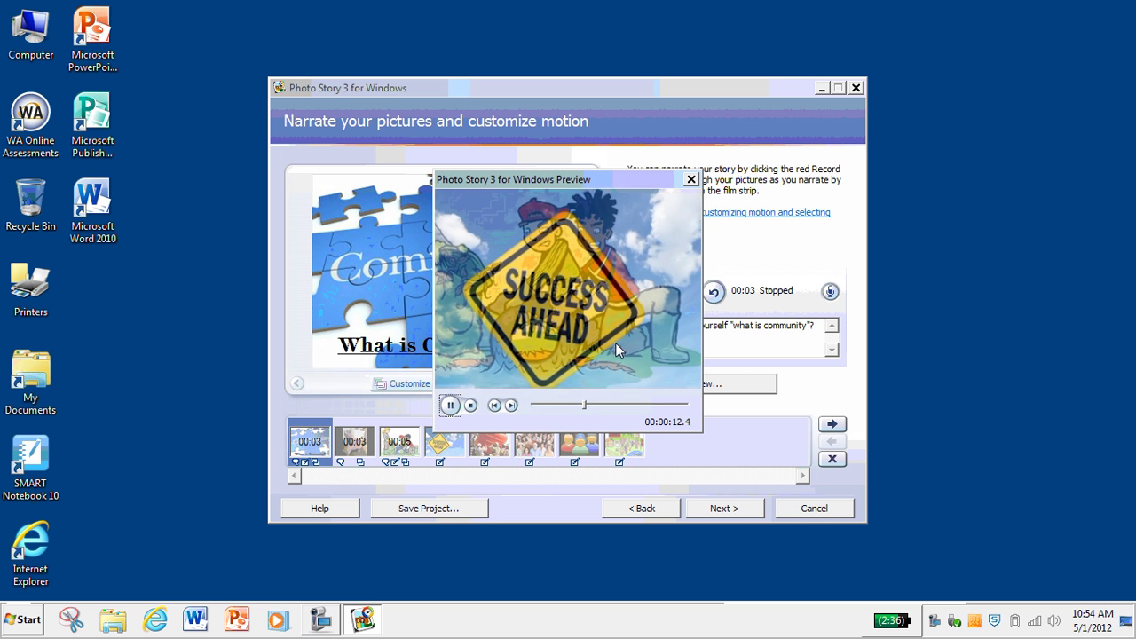
{"action": "left_click", "coordinate": [470, 406]}
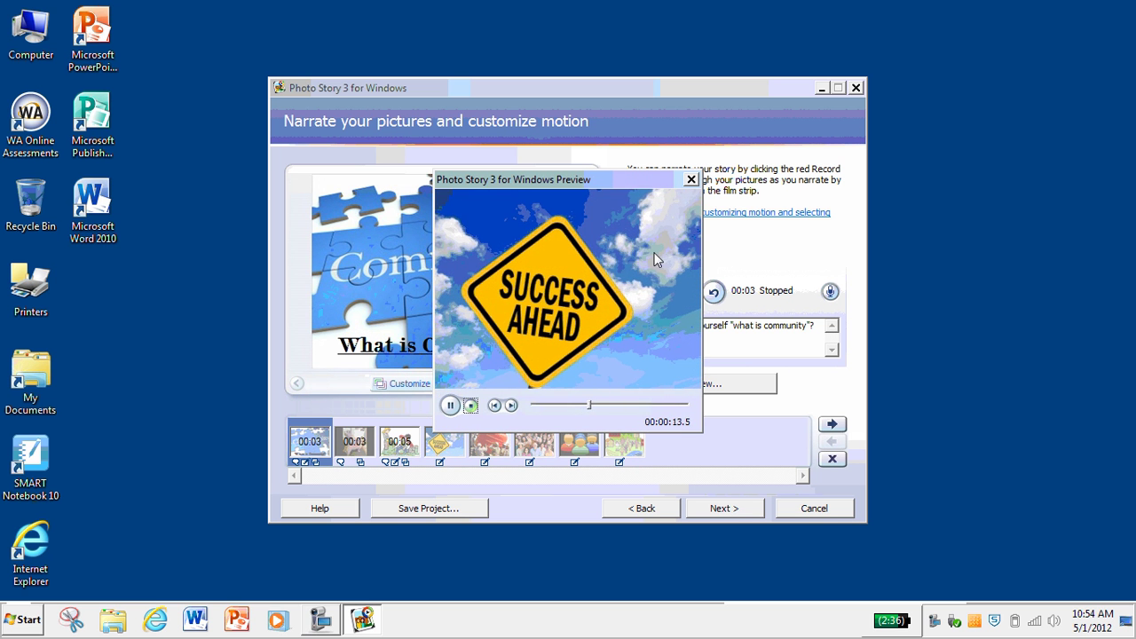
{"action": "left_click", "coordinate": [691, 180]}
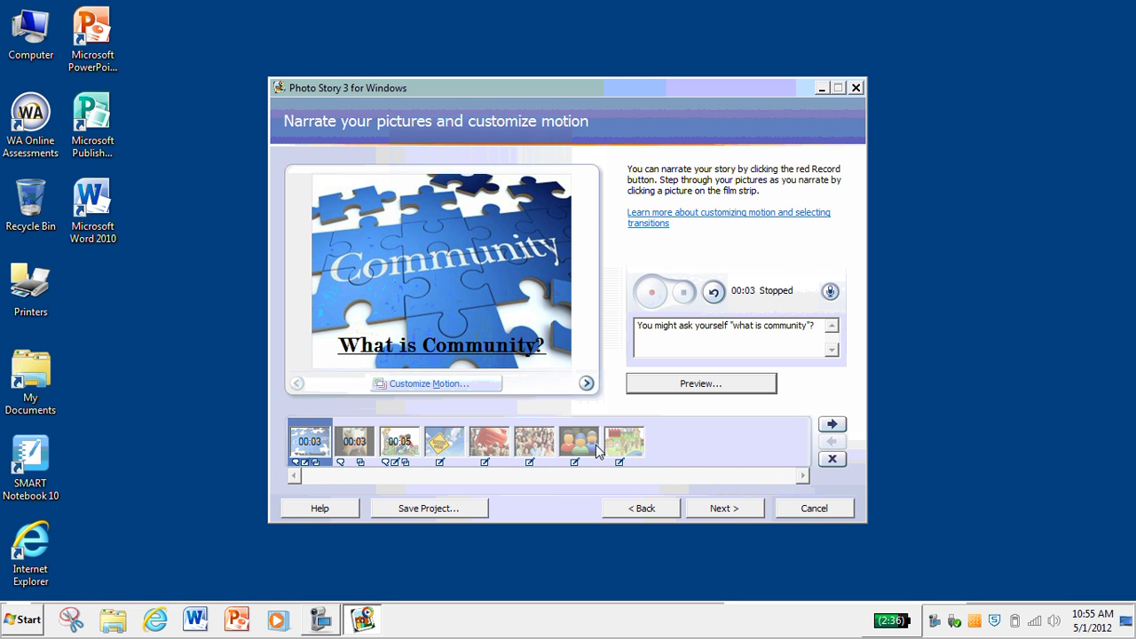
- Proceed to background music and start creating custom music with the Dance genre and Dance: Clubmix style
{"action": "left_click", "coordinate": [723, 508]}
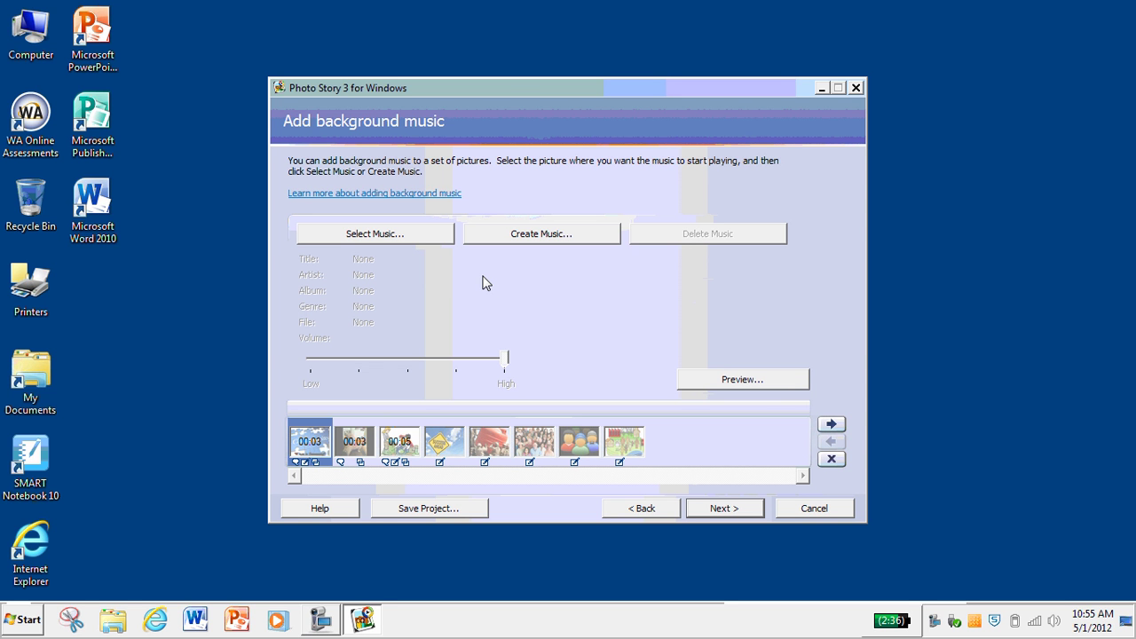
{"action": "left_click", "coordinate": [551, 246]}
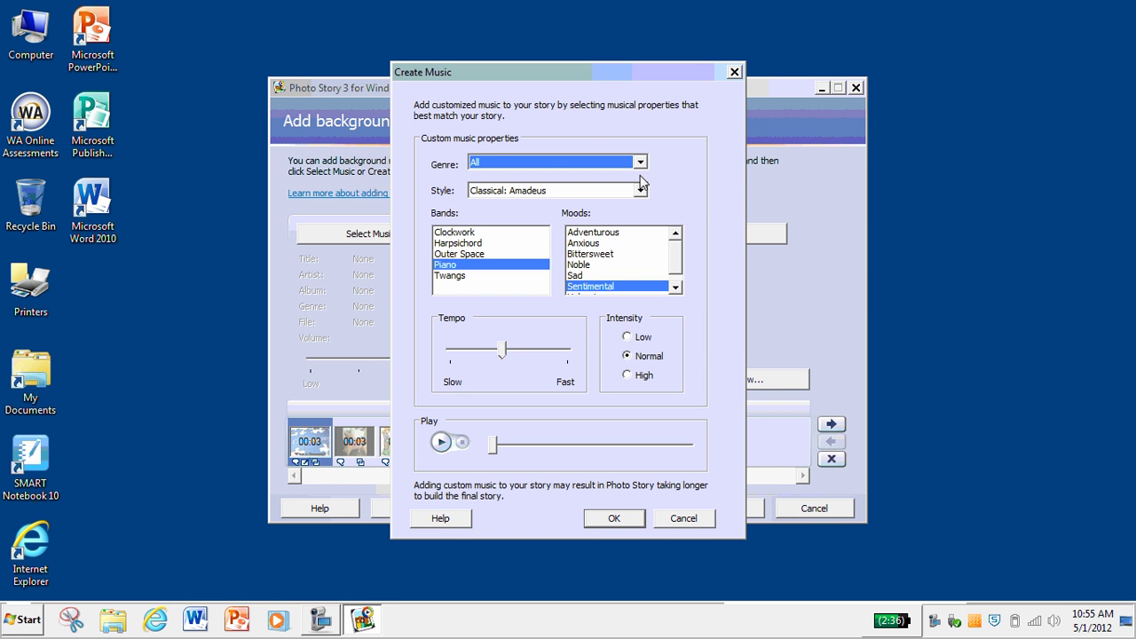
{"action": "left_click", "coordinate": [643, 166]}
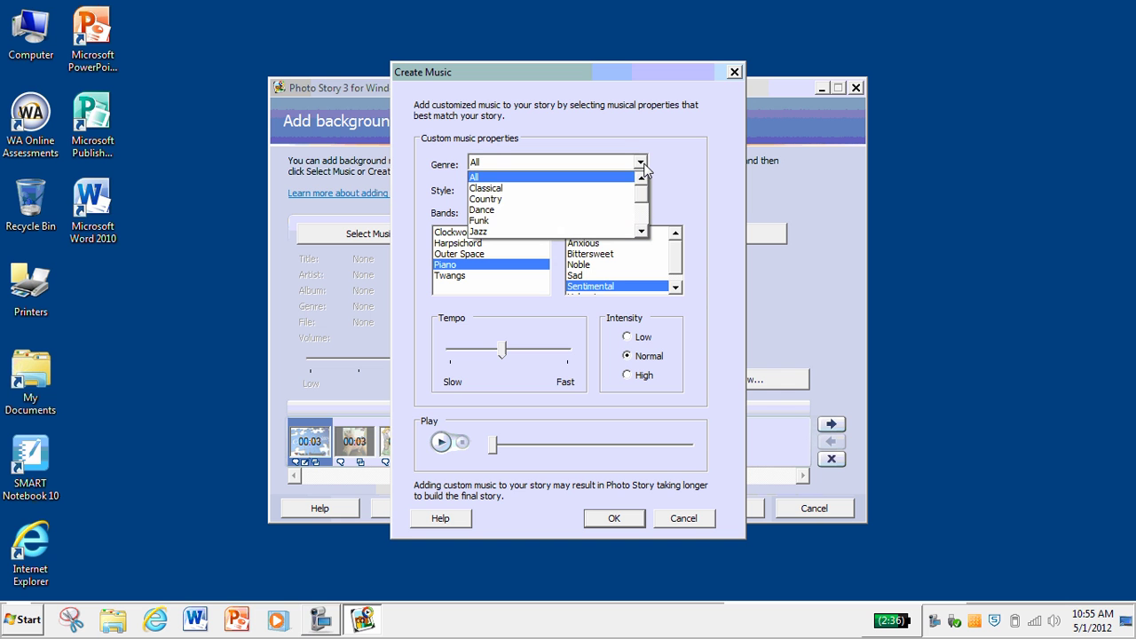
{"action": "left_click", "coordinate": [629, 211]}
{"action": "left_click", "coordinate": [640, 191]}
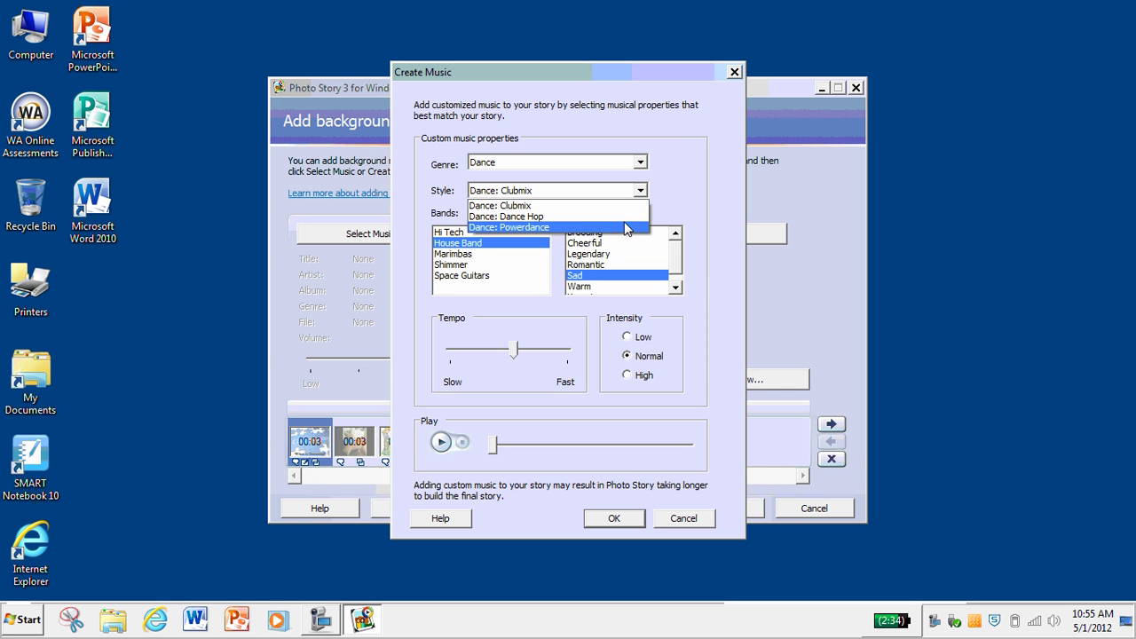
{"action": "left_click", "coordinate": [621, 206]}
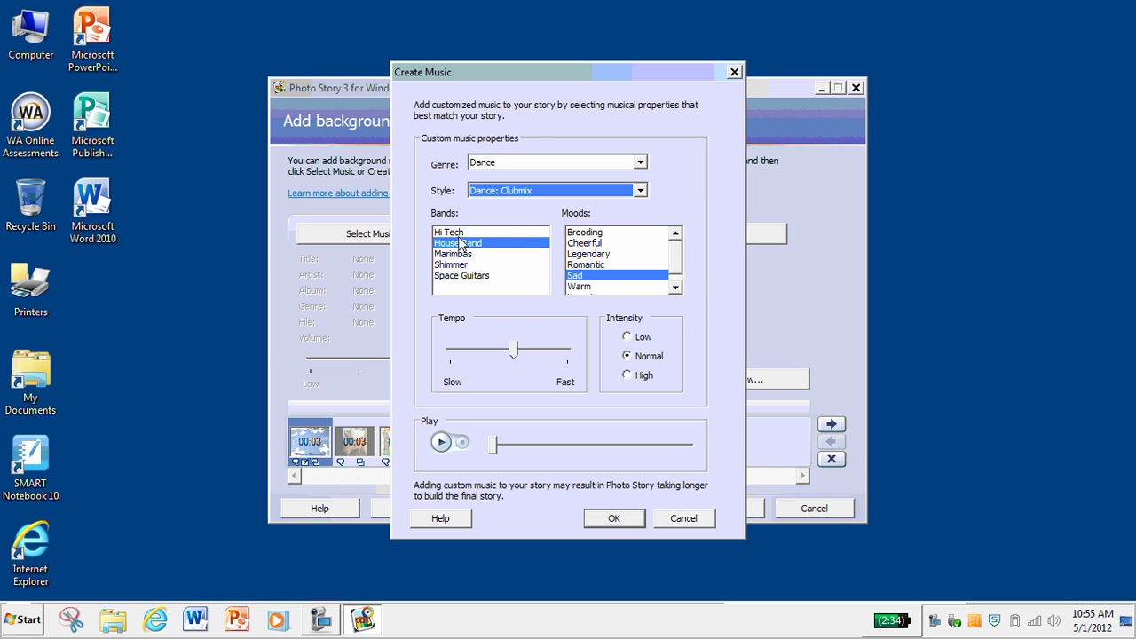
- Choose the Space Guitars band, Legendary mood, a slow tempo and High intensity, then play a sample of the music and stop it
{"action": "left_click", "coordinate": [481, 277]}
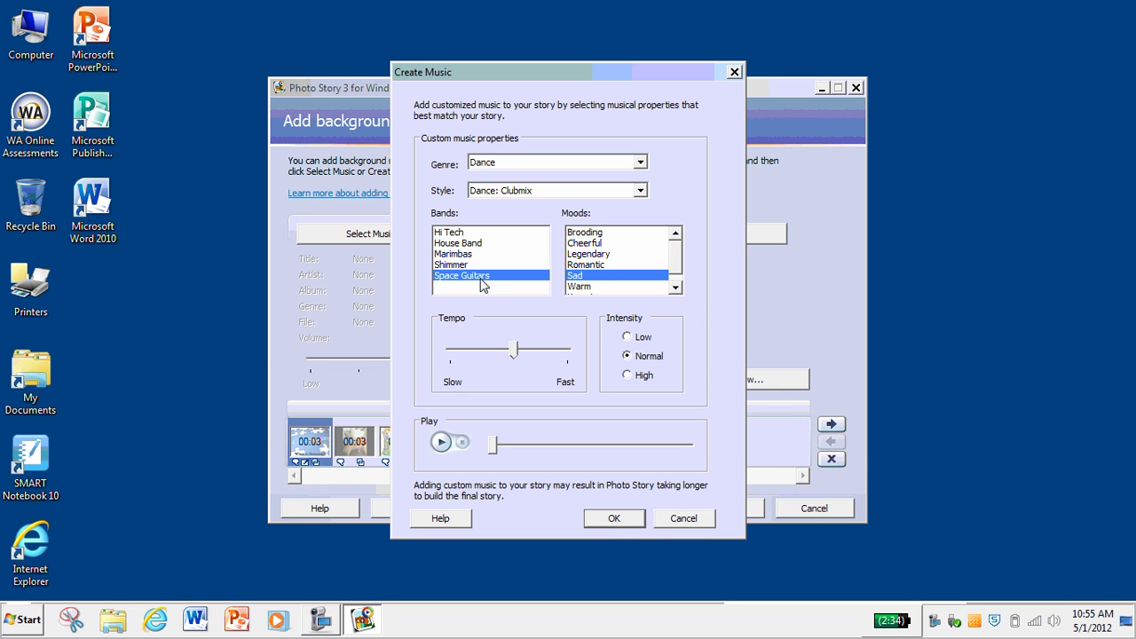
{"action": "scroll", "coordinate": [678, 267], "scroll_direction": "down", "scroll_amount": 1}
{"action": "scroll", "coordinate": [678, 257], "scroll_direction": "up", "scroll_amount": 1}
{"action": "left_click", "coordinate": [645, 255]}
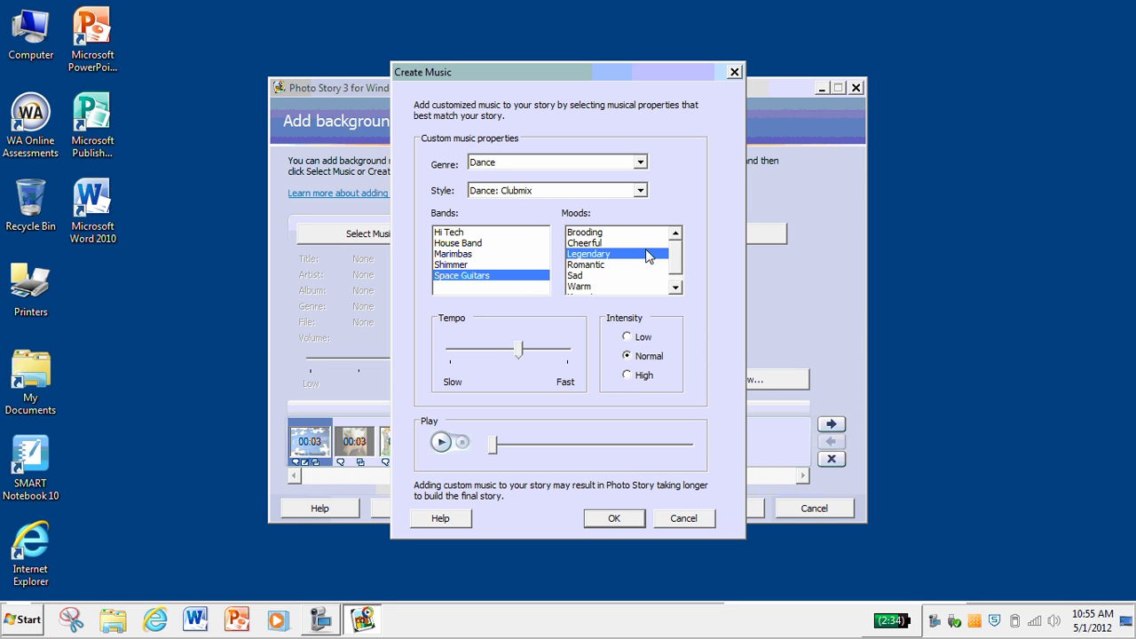
{"action": "left_click_drag", "start_coordinate": [521, 351], "coordinate": [462, 353]}
{"action": "left_click", "coordinate": [441, 442]}
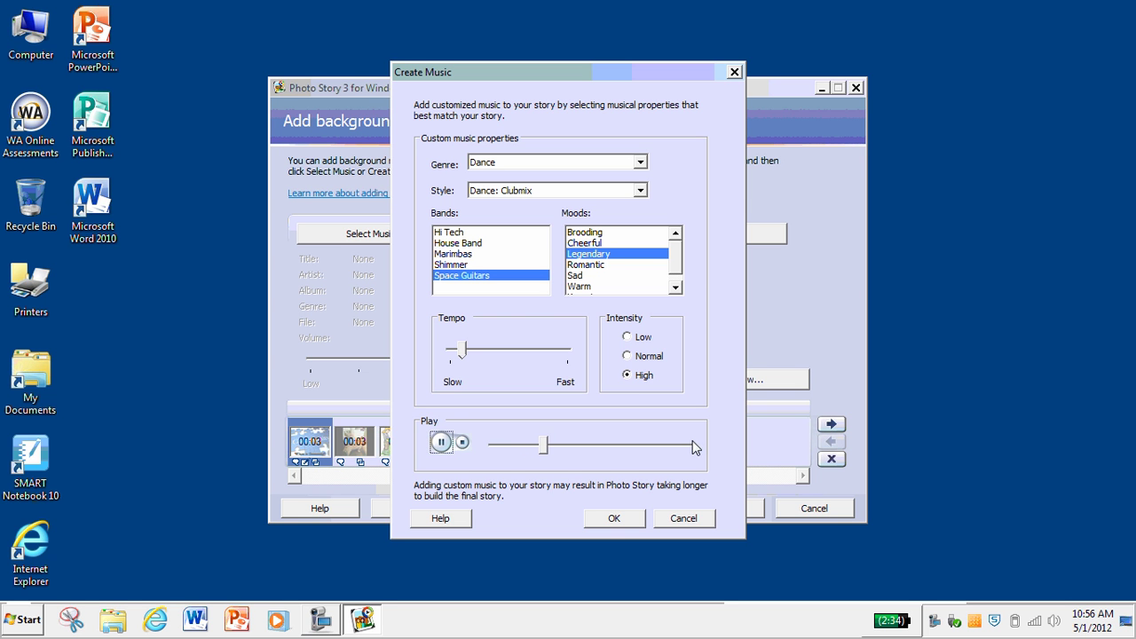
{"action": "left_click", "coordinate": [461, 442]}
- Set the custom music to the Jazz genre with the Acoustic band, Anxious mood and a slightly faster tempo
{"action": "left_click", "coordinate": [640, 163]}
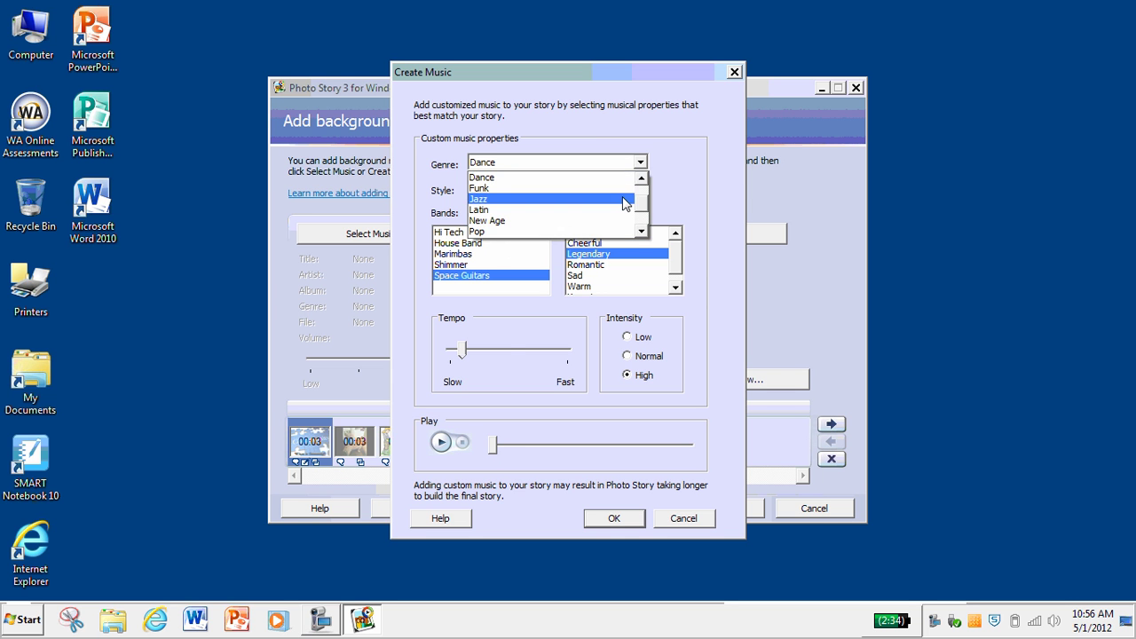
{"action": "left_click", "coordinate": [626, 201]}
{"action": "left_click", "coordinate": [487, 232]}
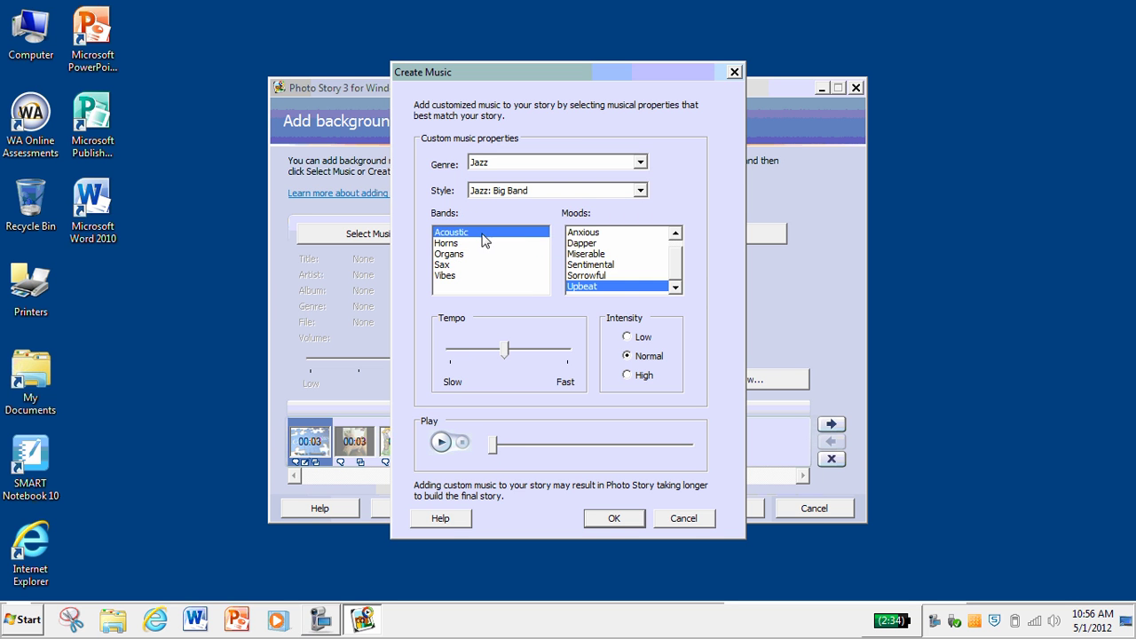
{"action": "left_click", "coordinate": [641, 233]}
{"action": "left_click_drag", "start_coordinate": [508, 353], "coordinate": [519, 351]}
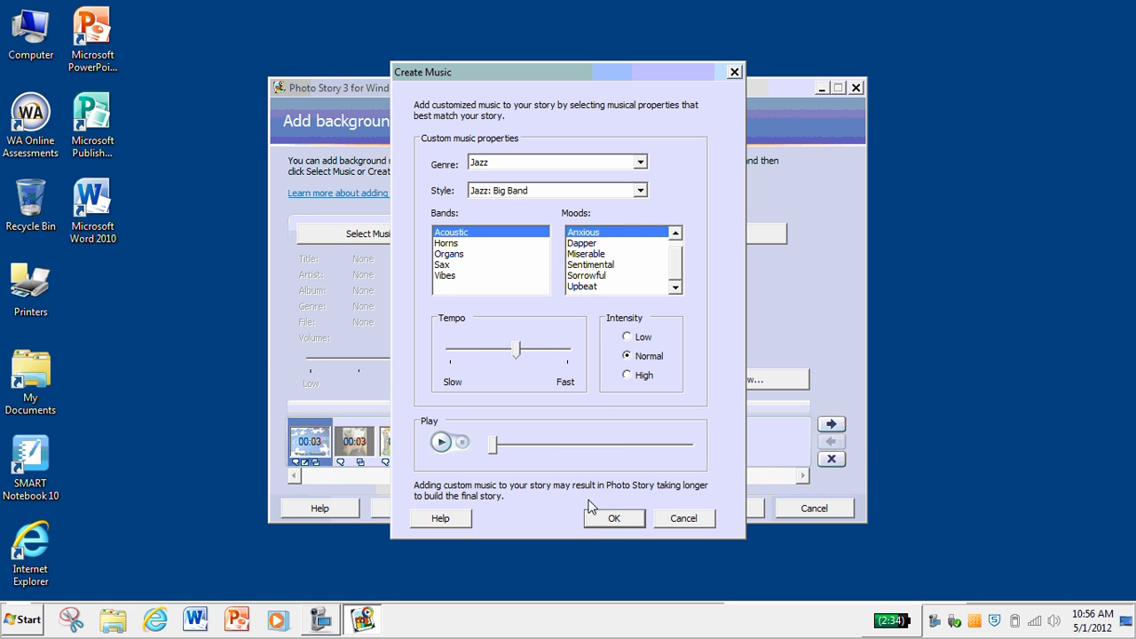
- Play a sample of the jazz music, stop it, and cancel creating custom music
{"action": "left_click", "coordinate": [441, 443]}
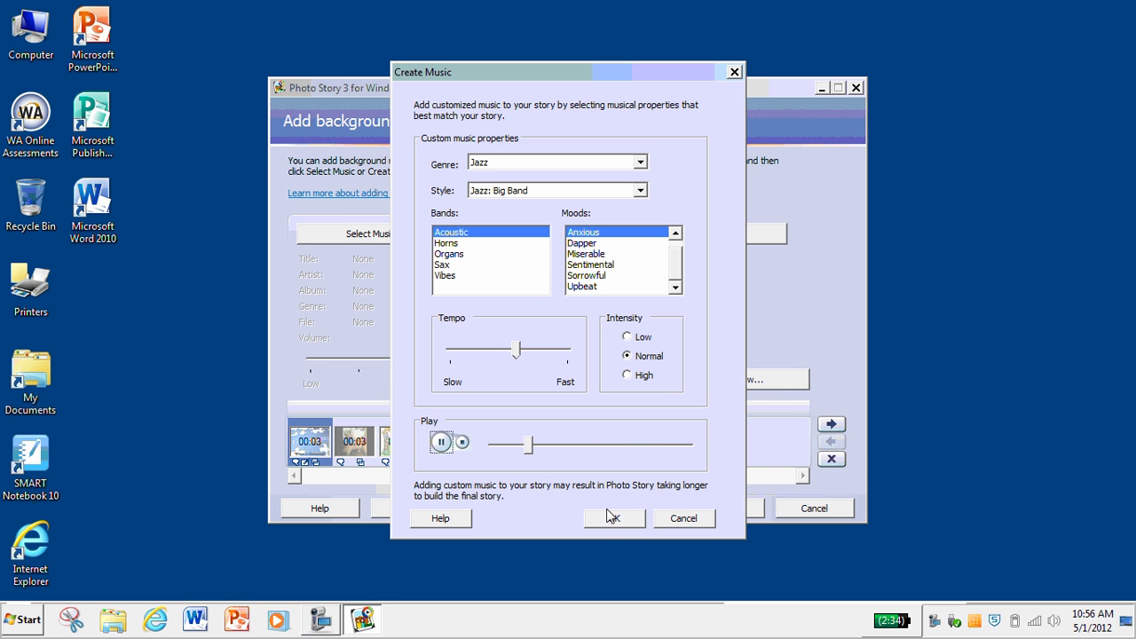
{"action": "left_click", "coordinate": [463, 443]}
{"action": "left_click", "coordinate": [707, 522]}
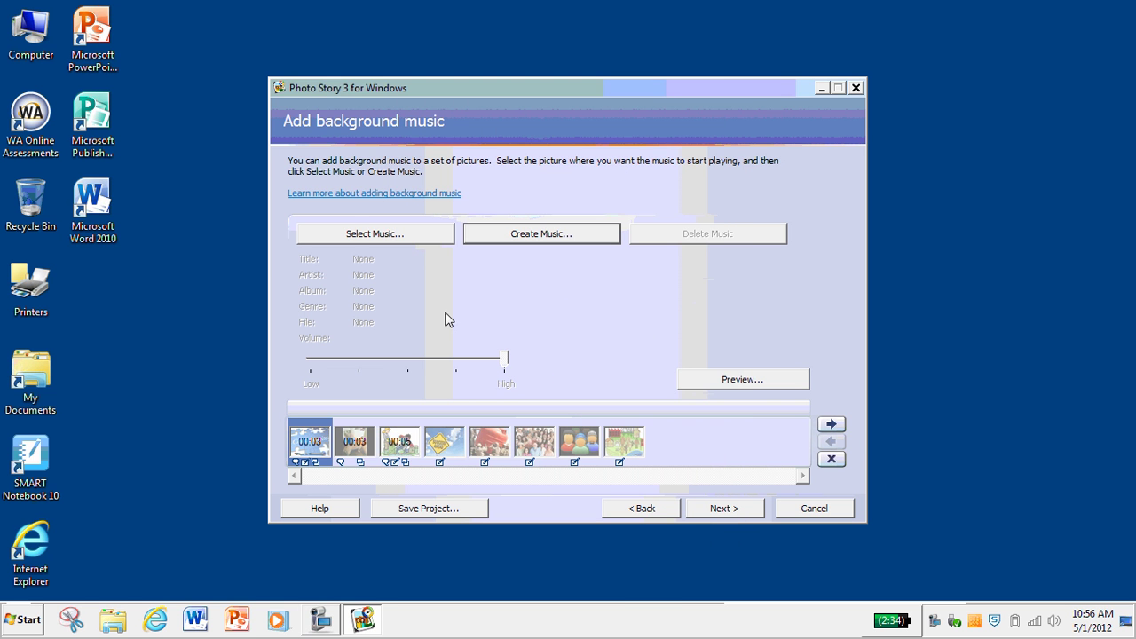
- Add the audio file Lorge - El Ten Eleven.mp3 from Removable Disk (E:) as the story's background music
{"action": "left_click", "coordinate": [398, 237]}
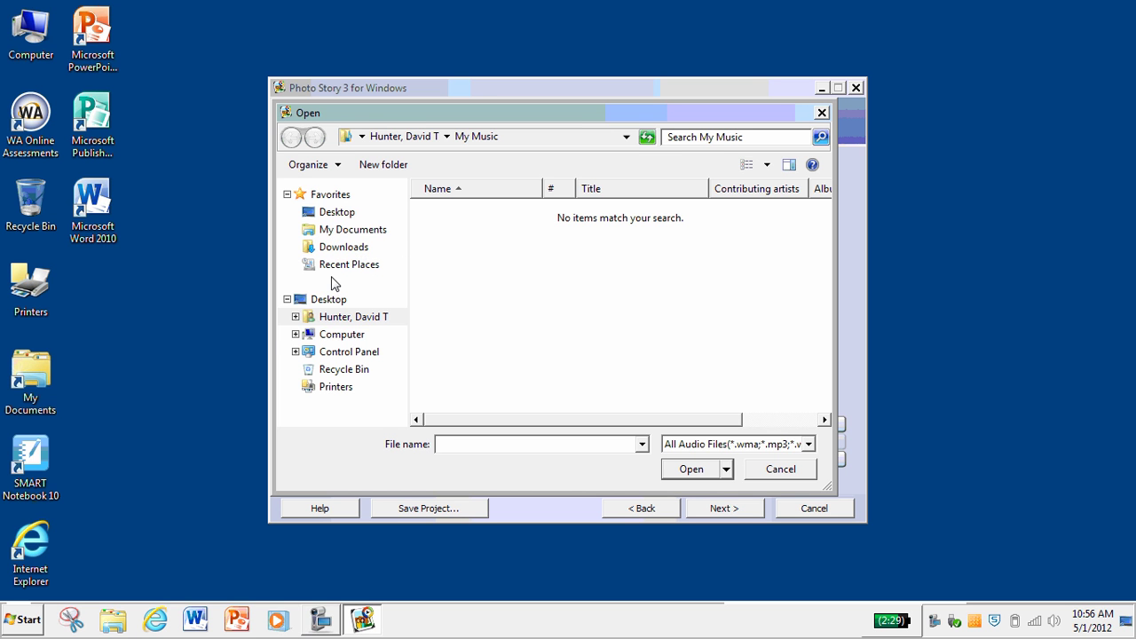
{"action": "left_click", "coordinate": [358, 338]}
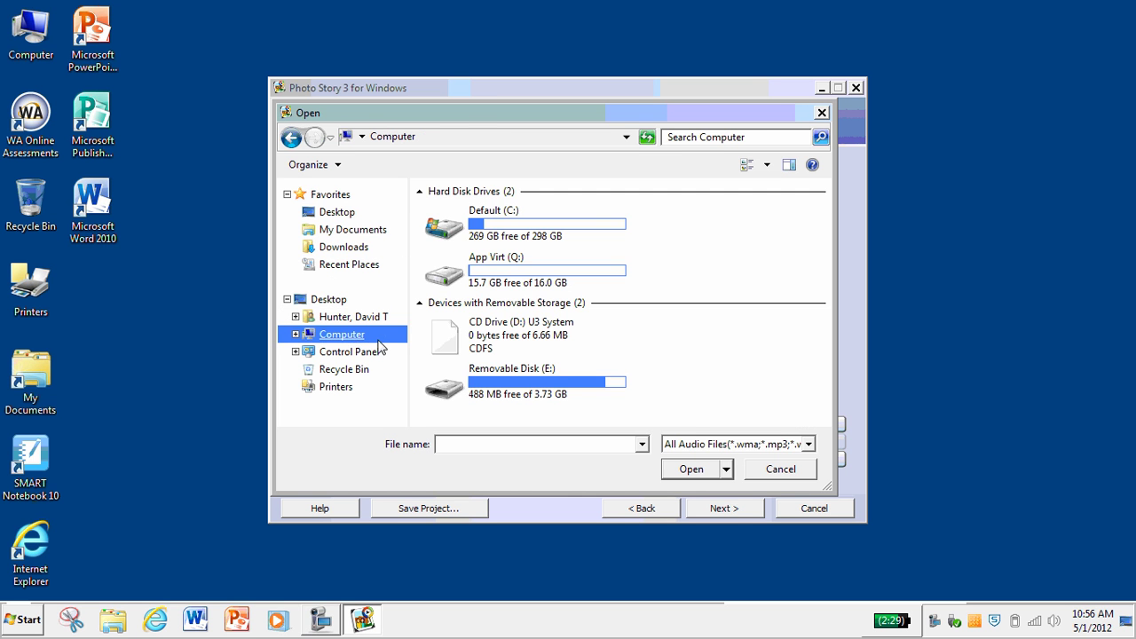
{"action": "left_click", "coordinate": [519, 388]}
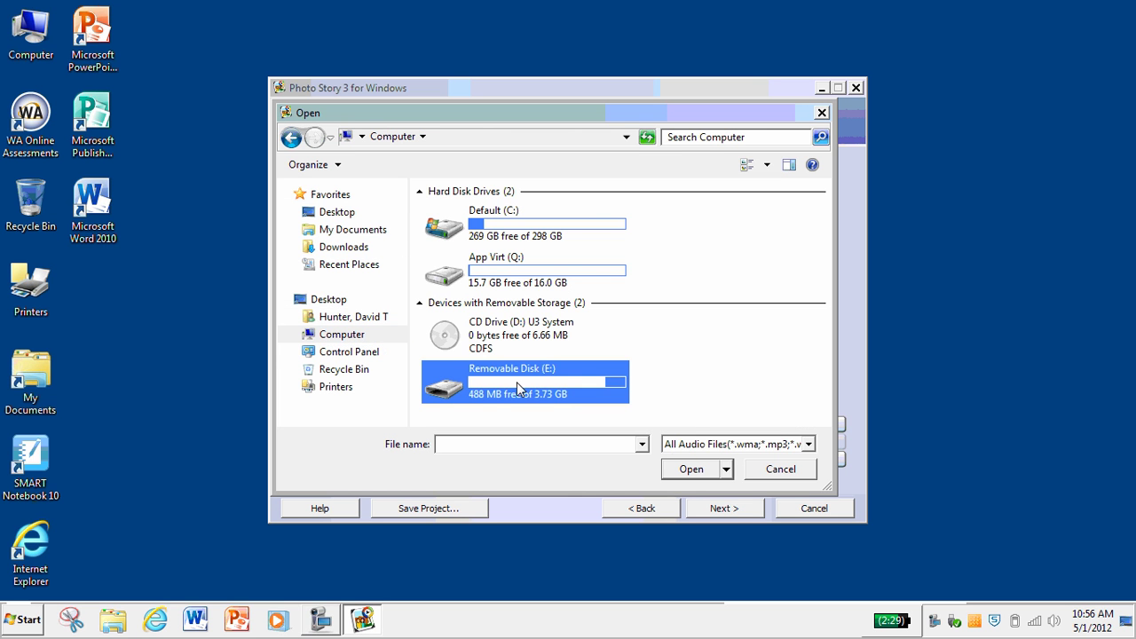
{"action": "left_click", "coordinate": [690, 470]}
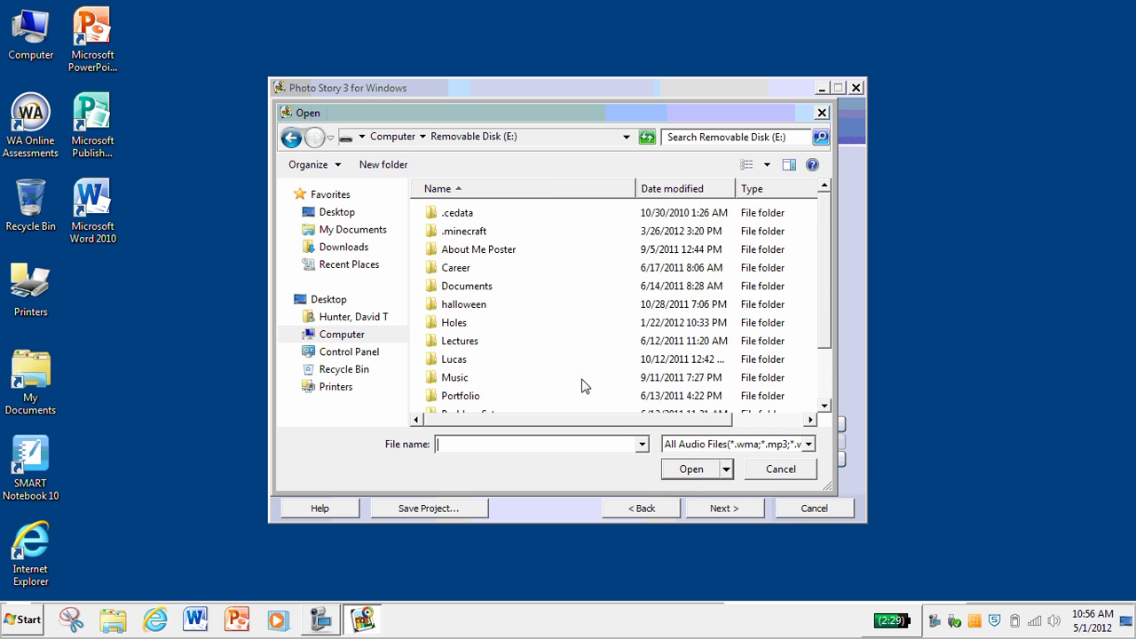
{"action": "left_click", "coordinate": [820, 305]}
{"action": "left_click", "coordinate": [830, 363]}
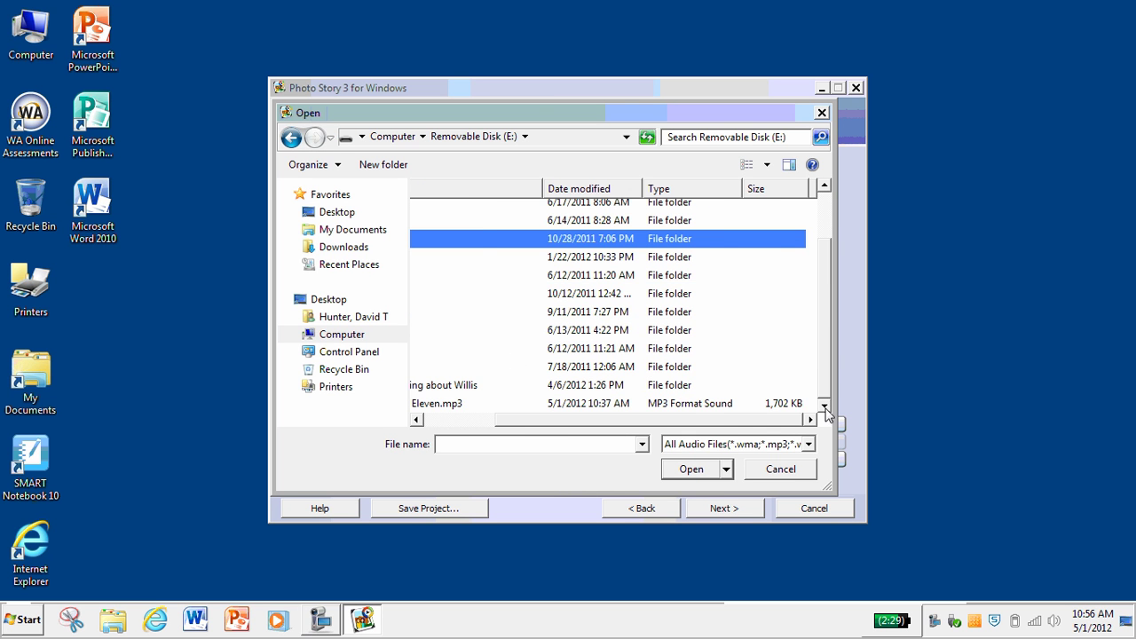
{"action": "left_click_drag", "start_coordinate": [740, 419], "coordinate": [584, 418]}
{"action": "left_click", "coordinate": [515, 404]}
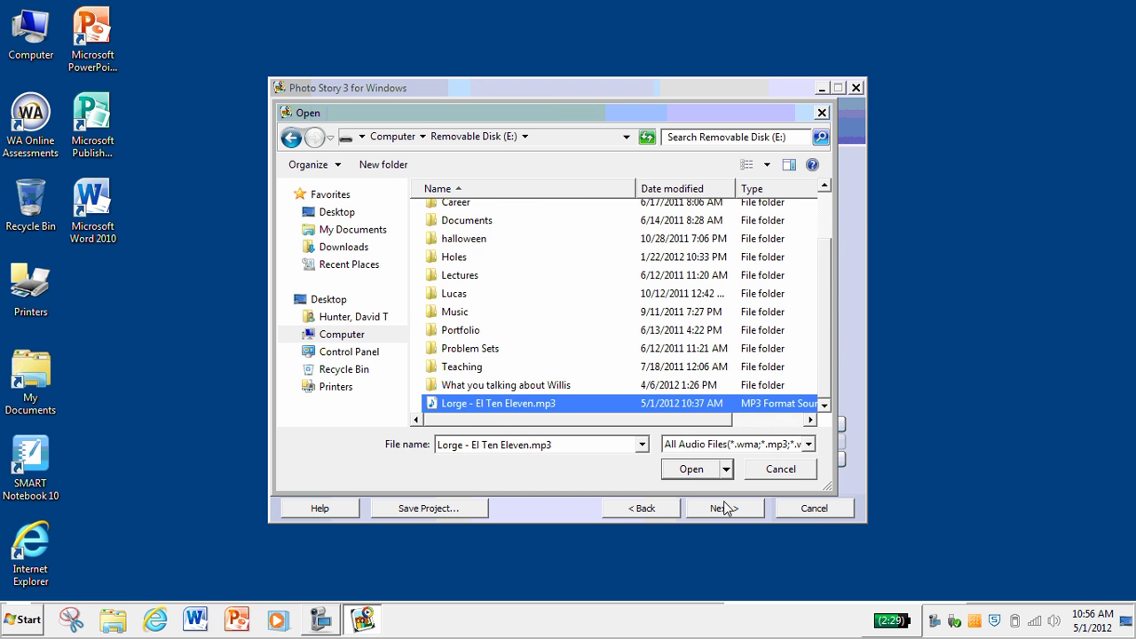
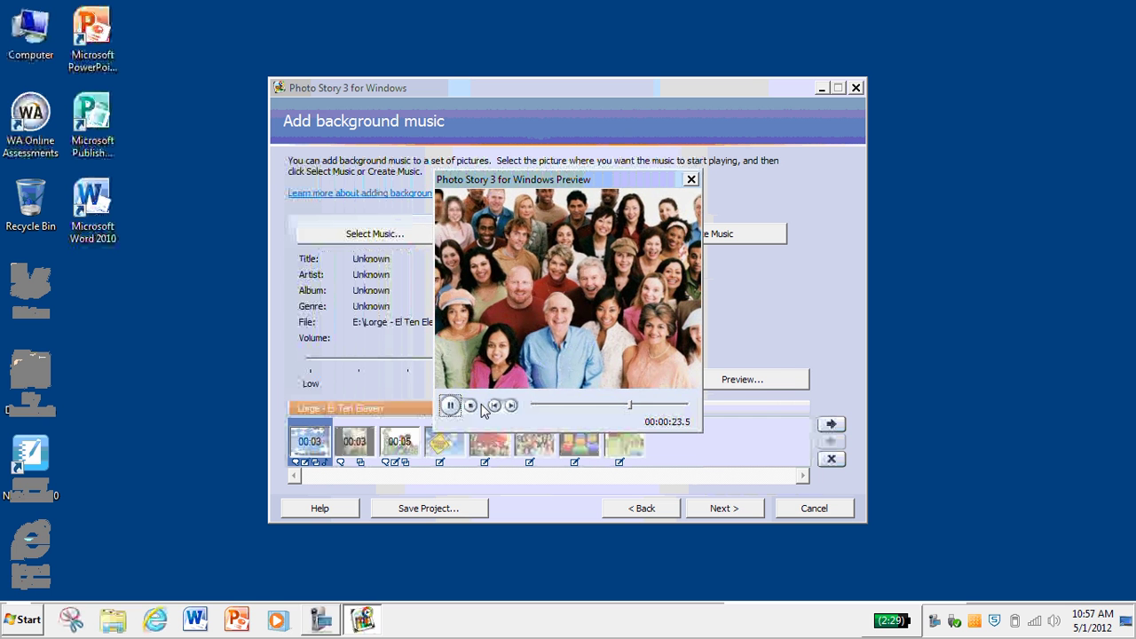
- Stop and close the preview of the story with music, and proceed to saving the story
{"action": "left_click", "coordinate": [472, 407]}
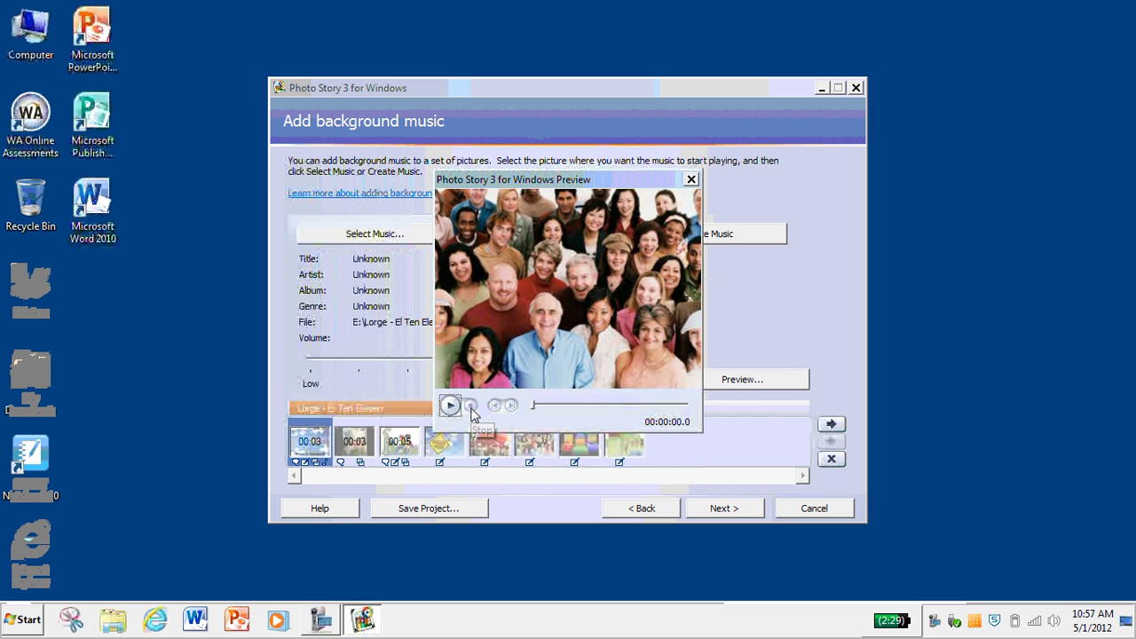
{"action": "left_click", "coordinate": [692, 180]}
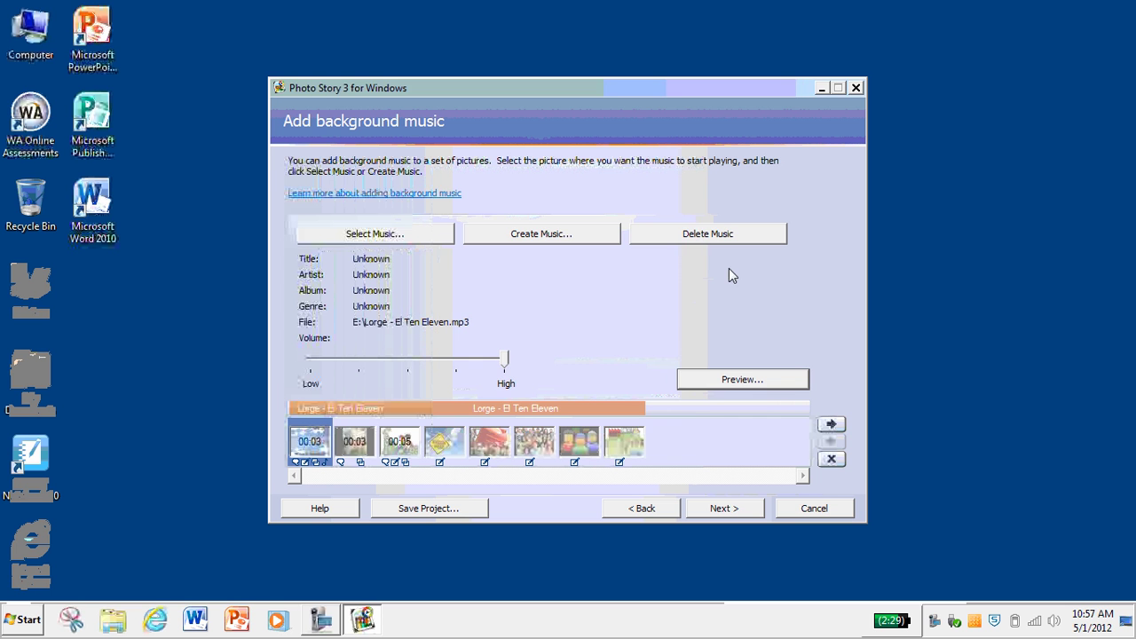
{"action": "left_click", "coordinate": [726, 509]}
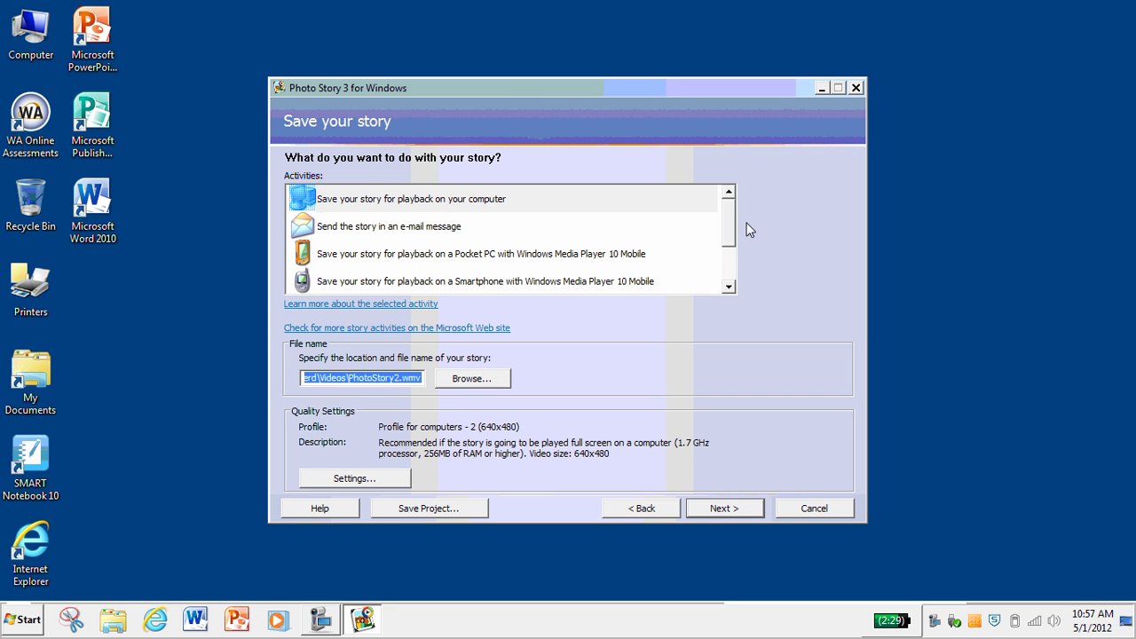
- Choose saving for playback on the computer and name the video in My Videos with the author's last and first name followed by PhotoStory
{"action": "mouse_move", "coordinate": [735, 229]}
{"action": "left_mouse_down"}
{"action": "mouse_move", "coordinate": [735, 255]}
{"action": "mouse_move", "coordinate": [734, 215]}
{"action": "left_mouse_up"}
{"action": "left_click", "coordinate": [503, 204]}
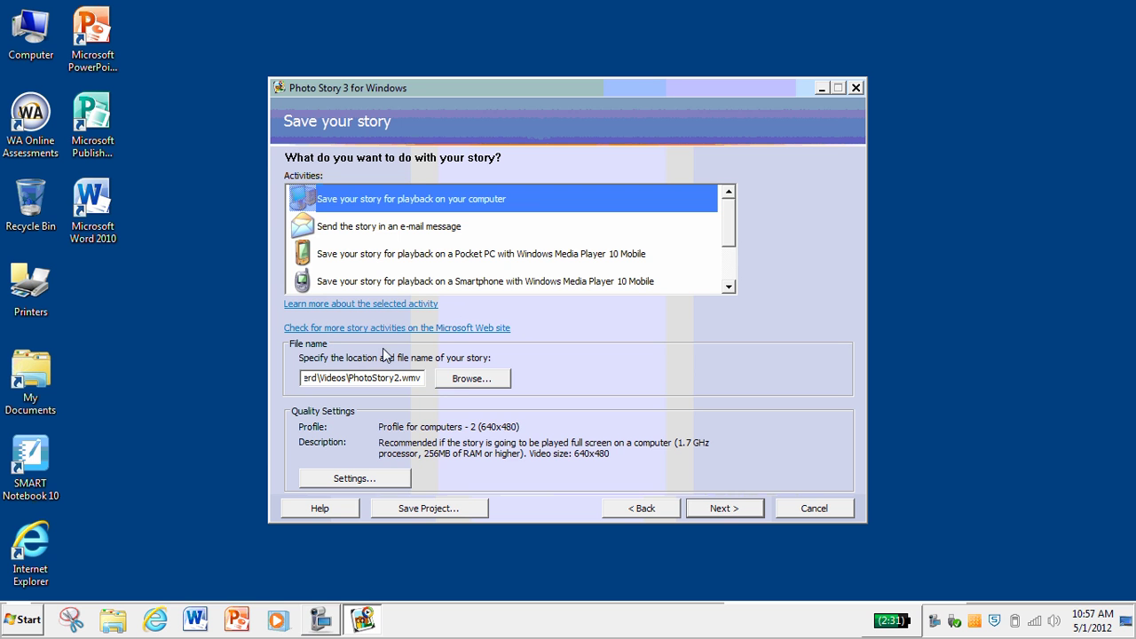
{"action": "left_click", "coordinate": [477, 381]}
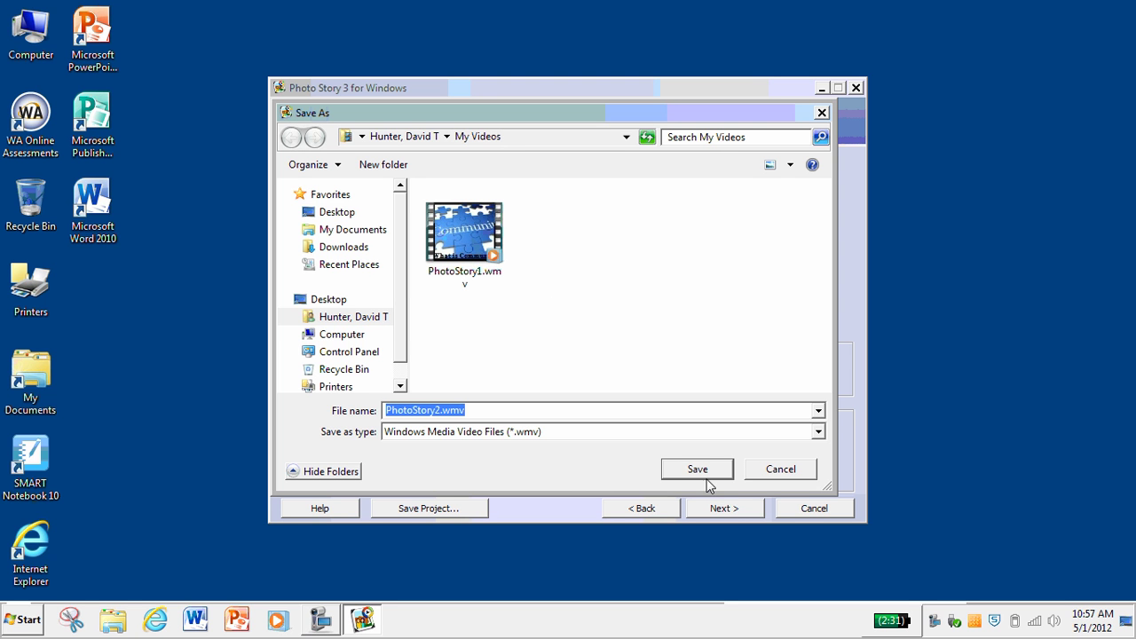
{"action": "left_click", "coordinate": [440, 411]}
{"action": "left_click_drag", "start_coordinate": [439, 410], "coordinate": [373, 410]}
{"action": "type", "text": "HunterD"}
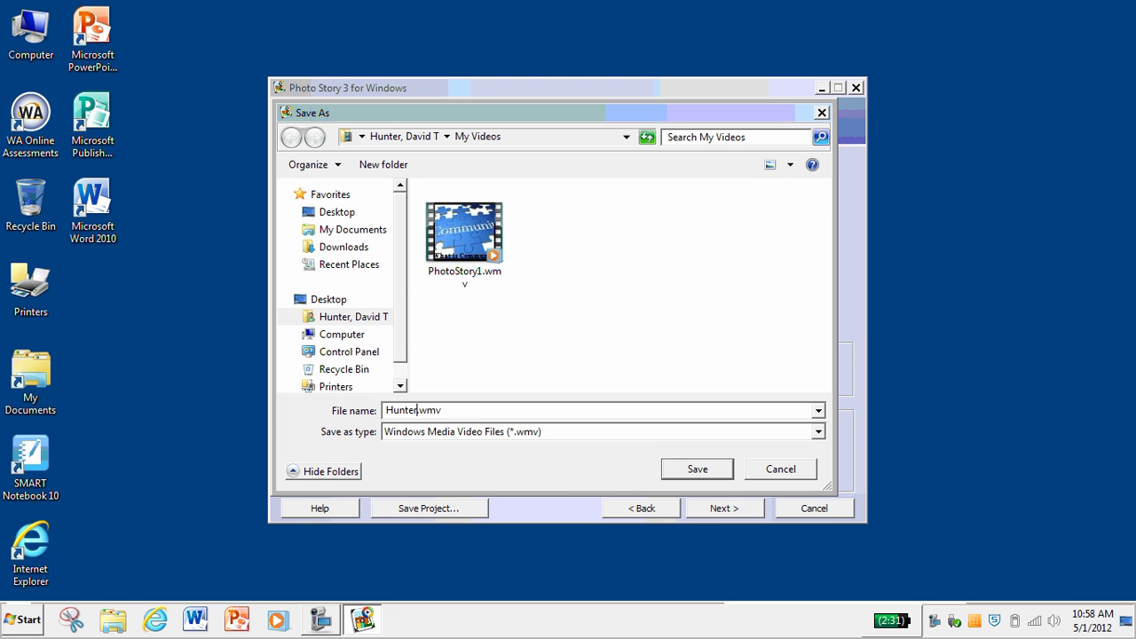
{"action": "type", "text": "avidPhotoStory"}
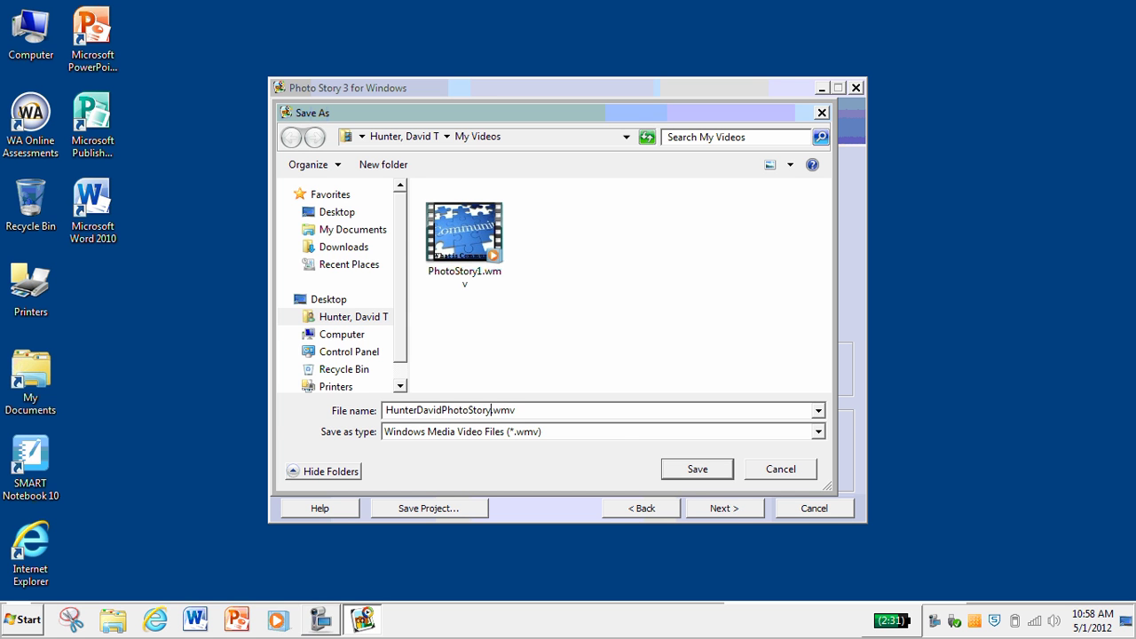
{"action": "left_click", "coordinate": [690, 470]}
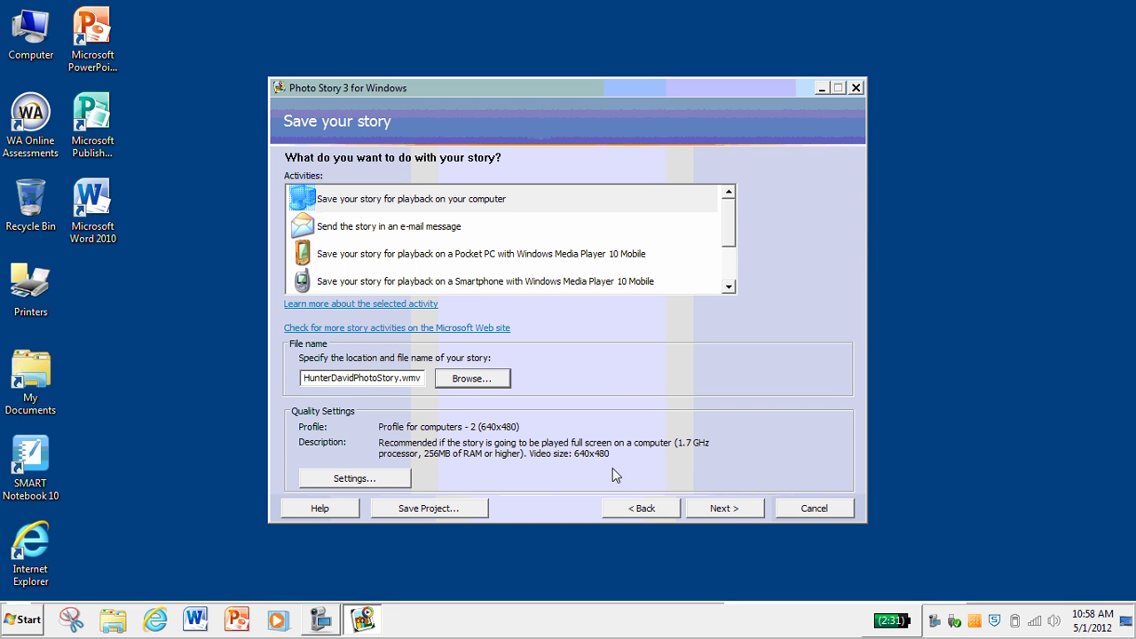
- Build the story video, then view it in Windows Media Player at full screen
{"action": "left_click", "coordinate": [727, 508]}
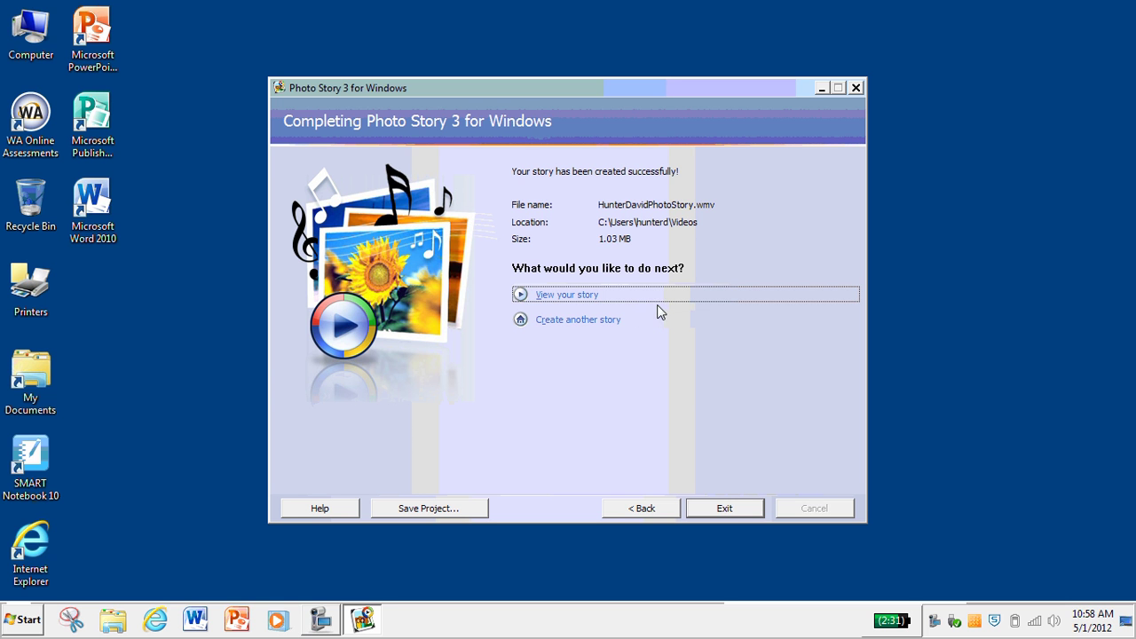
{"action": "left_click", "coordinate": [592, 295]}
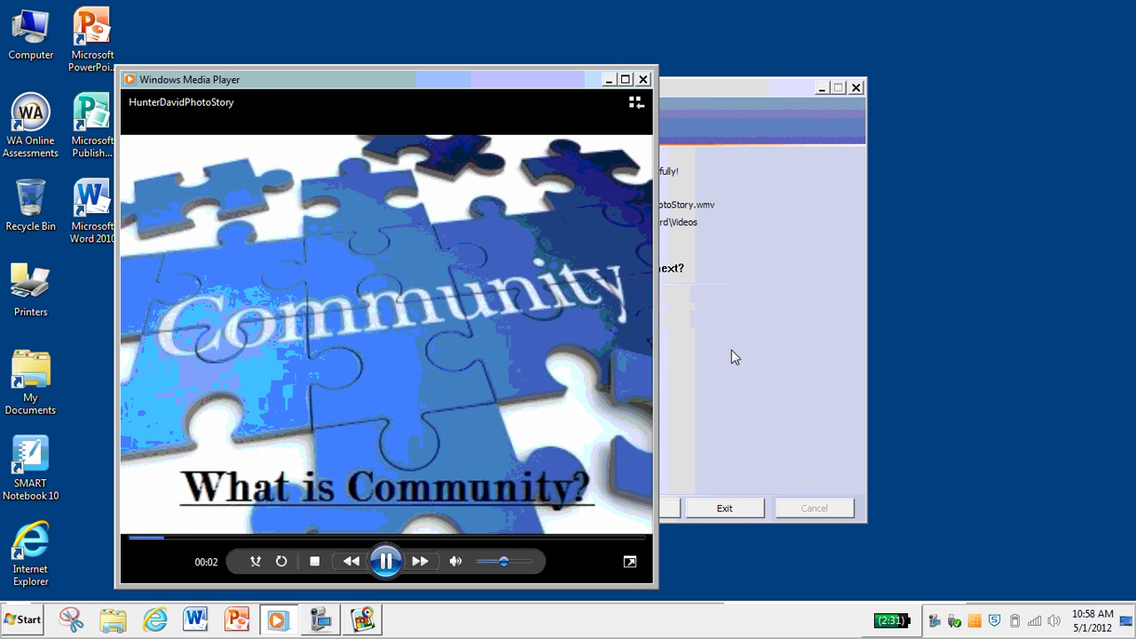
{"action": "left_click", "coordinate": [630, 562]}
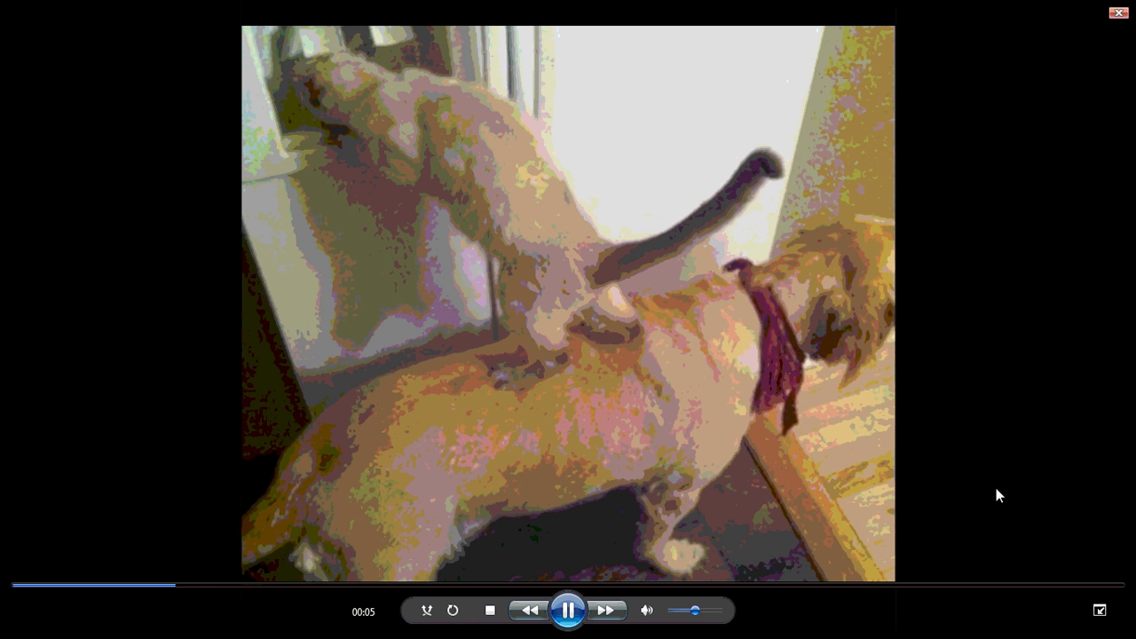